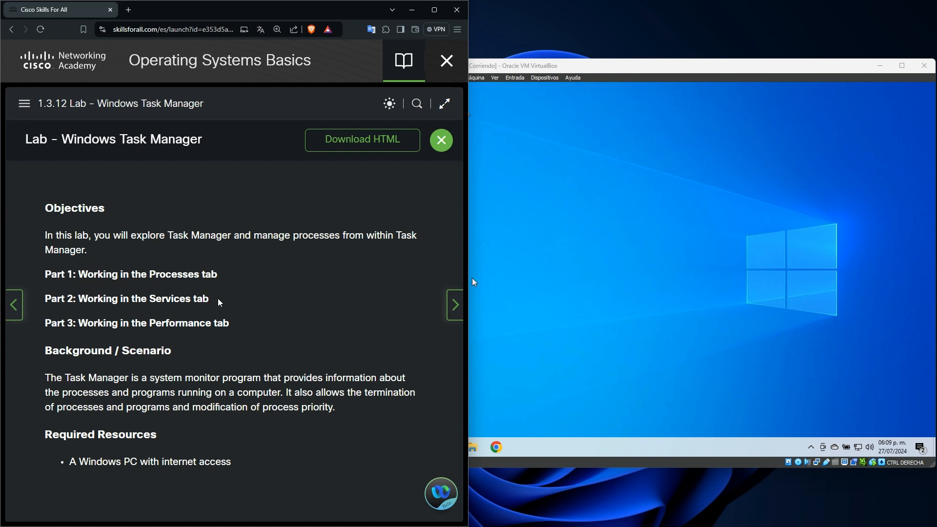
# Launch Chrome in the Windows 10 virtual machine and restore its previously open pages
pyautogui.scroll(-1, 219, 299)
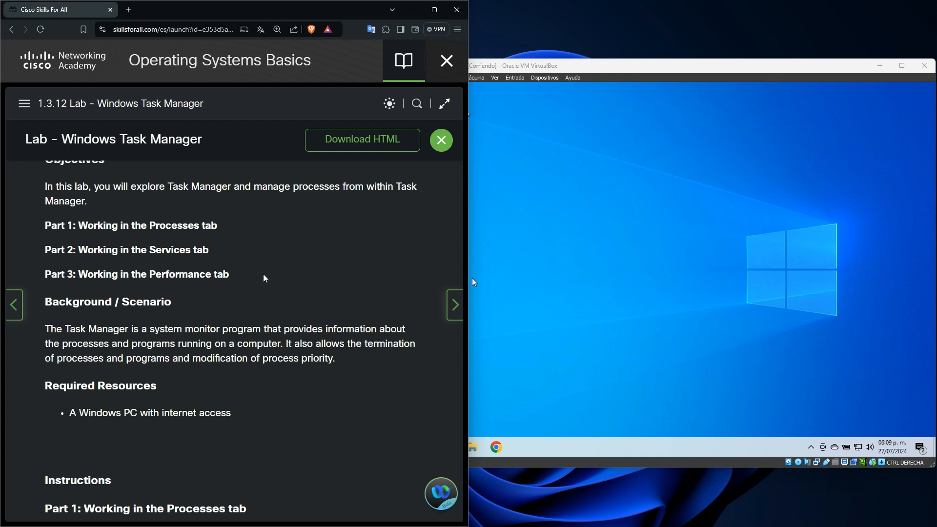
pyautogui.click(618, 330)
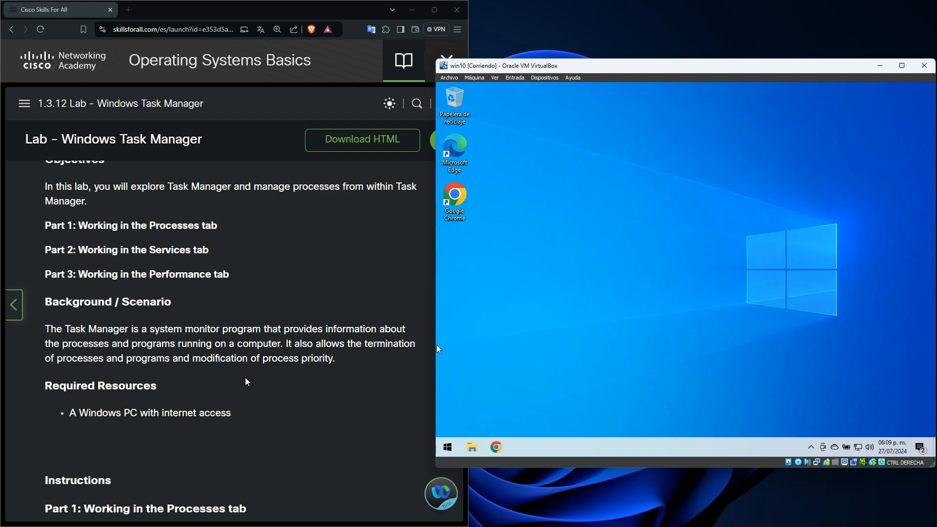
pyautogui.scroll(-1, 237, 384)
pyautogui.scroll(-1, 237, 384)
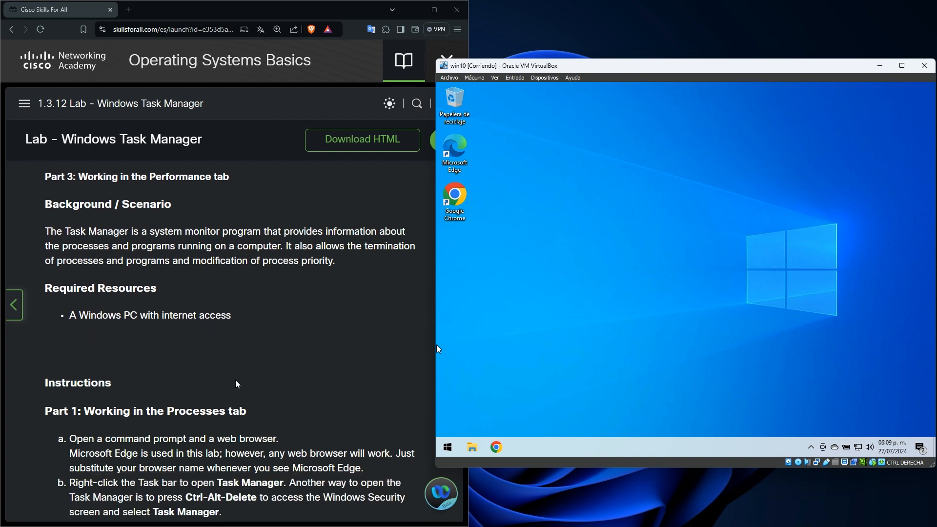
pyautogui.scroll(-1, 236, 384)
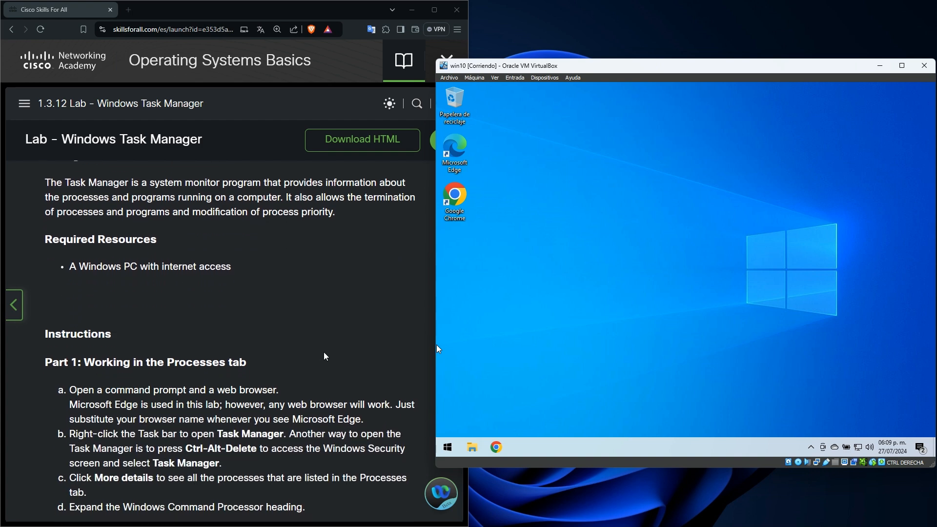
pyautogui.scroll(-1, 89, 406)
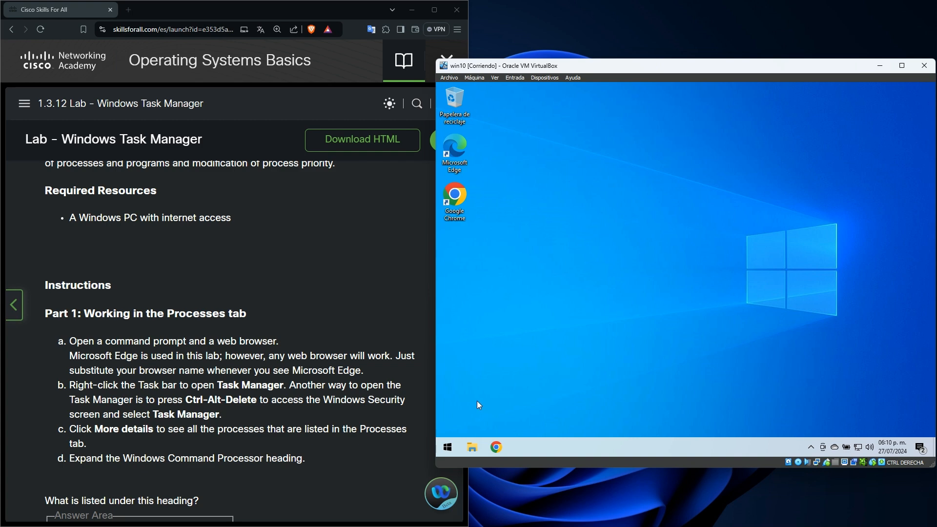
pyautogui.click(497, 447)
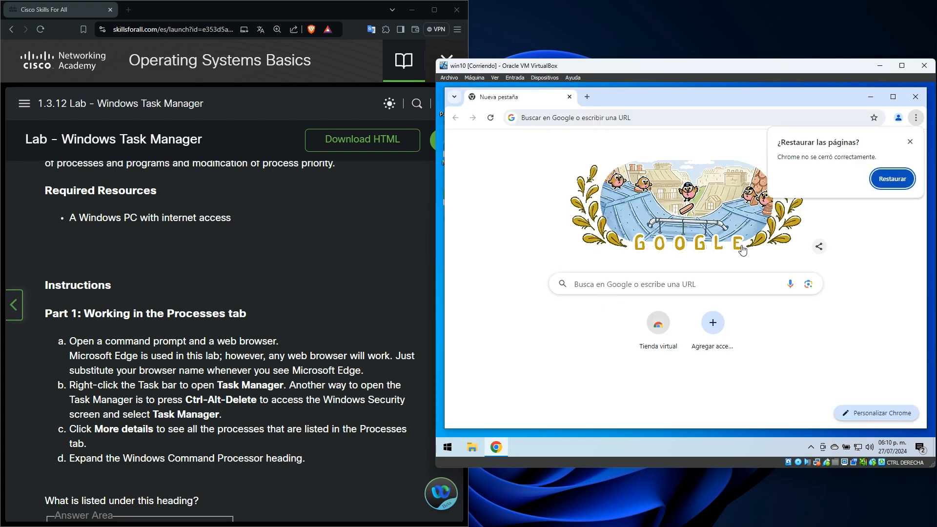
pyautogui.click(910, 179)
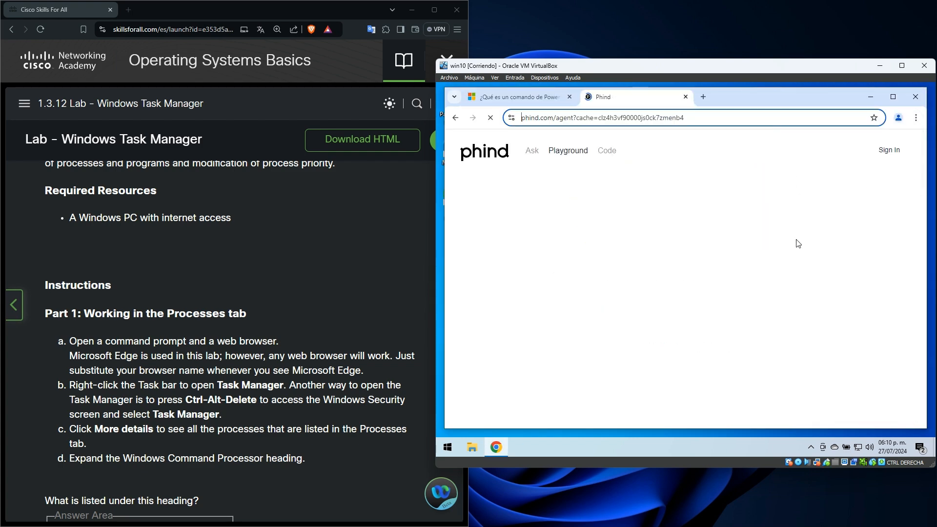
# Open a Command Prompt in the virtual machine and move its window below the browser's address bar
pyautogui.press('super')
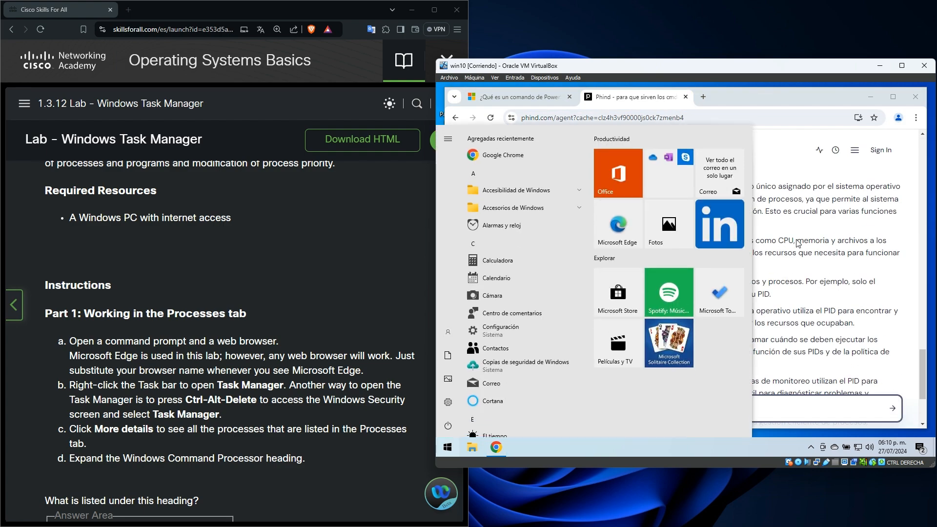
pyautogui.write('cmd')
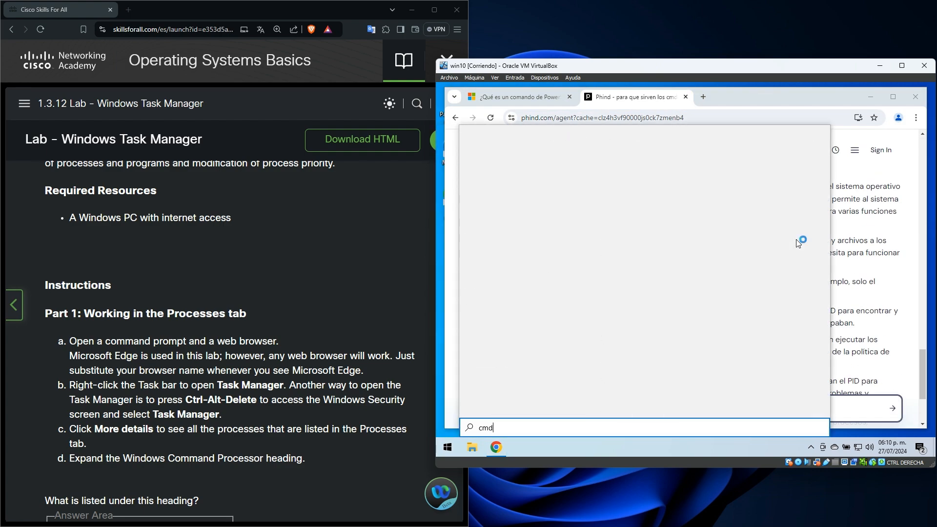
pyautogui.press('Return')
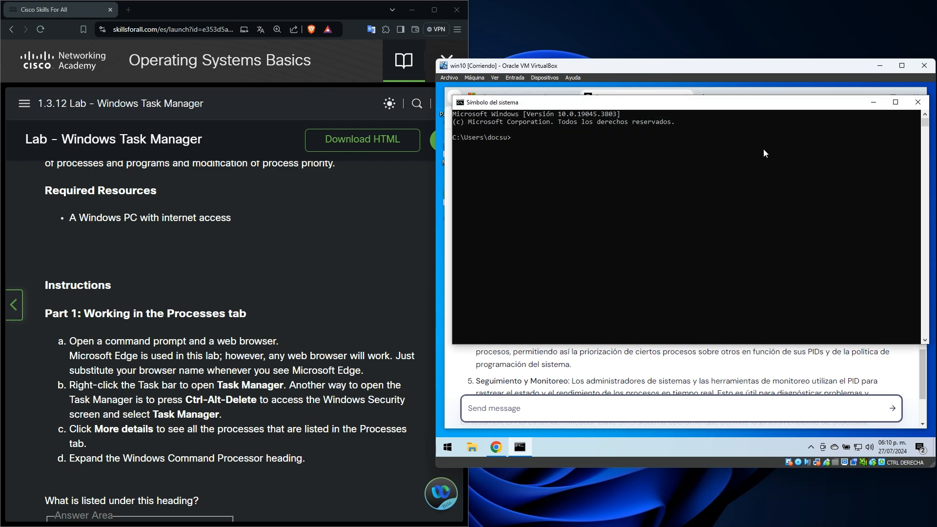
pyautogui.moveTo(757, 104); pyautogui.dragTo(762, 152)
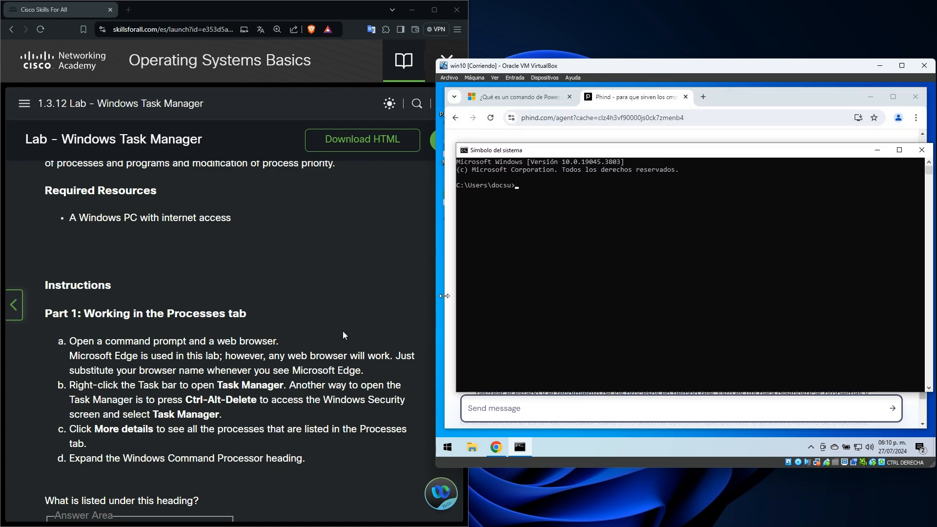
# Open Task Manager in the virtual machine and reposition its window over the Command Prompt
pyautogui.scroll(-1, 304, 357)
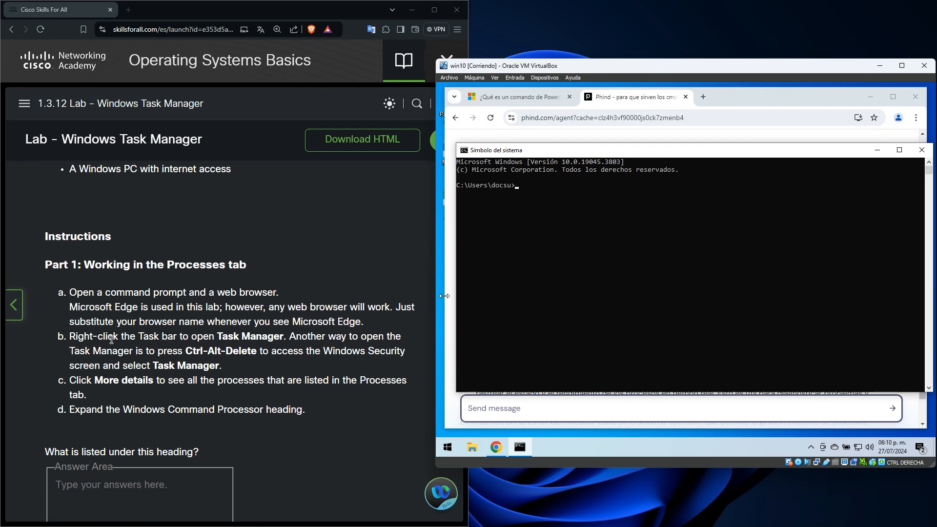
pyautogui.scroll(-1, 112, 340)
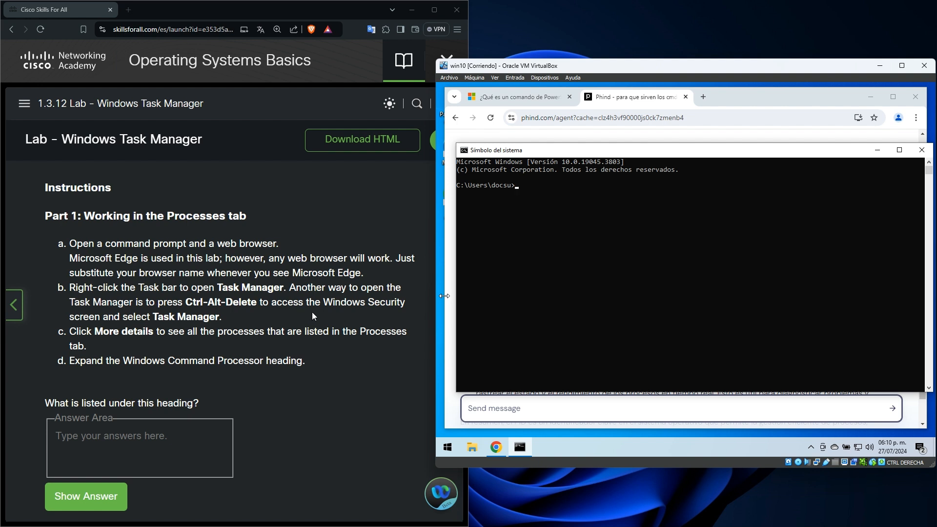
pyautogui.scroll(-1, 301, 309)
pyautogui.click(555, 342)
pyautogui.rightClick(570, 444)
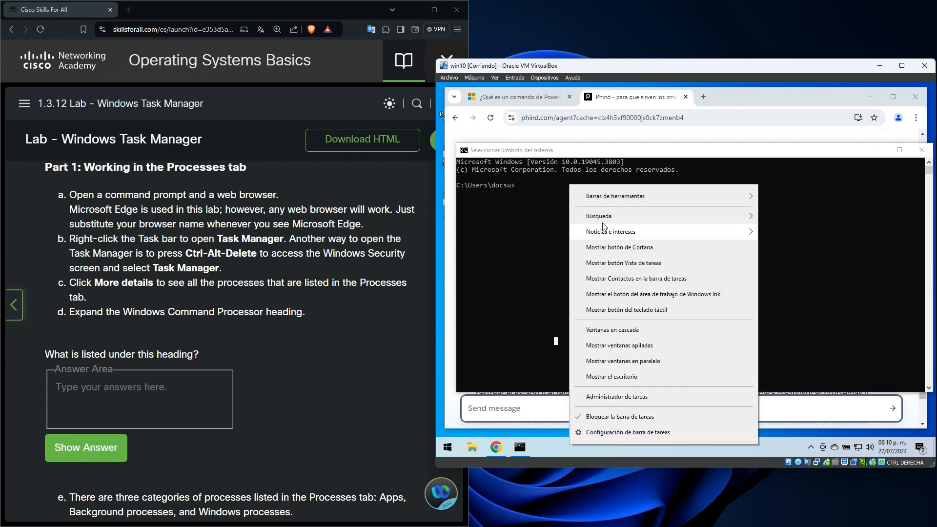
pyautogui.click(506, 371)
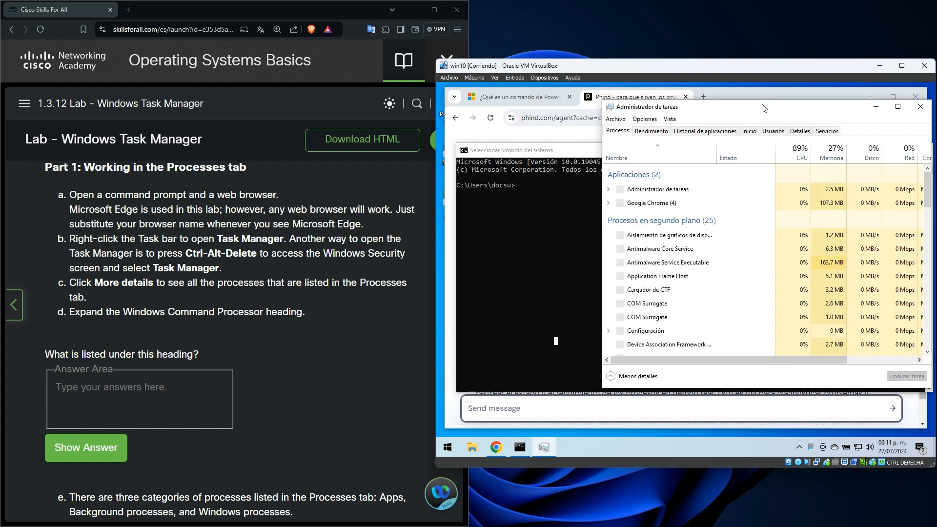
pyautogui.moveTo(764, 108); pyautogui.dragTo(735, 110)
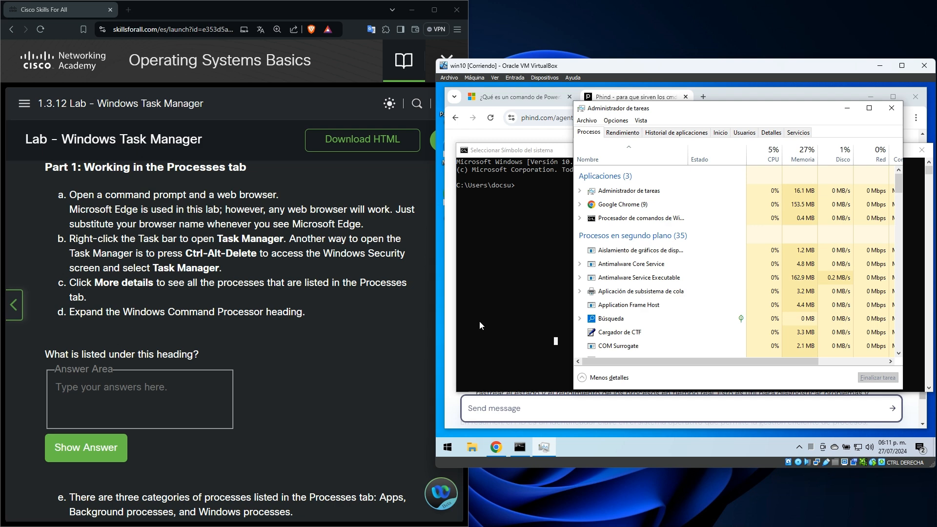
# Switch Task Manager to fewer details and back to more details, and reverse and restore the process name sorting
pyautogui.click(592, 378)
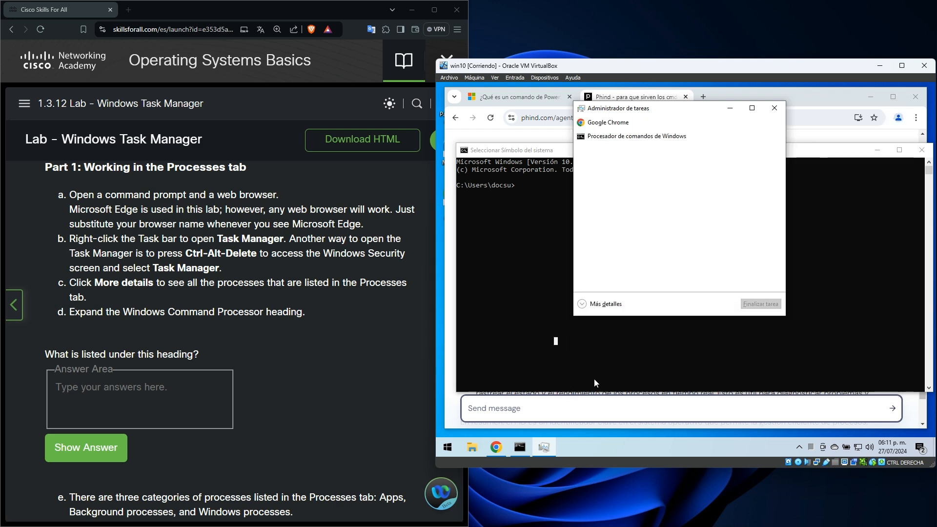
pyautogui.click(604, 304)
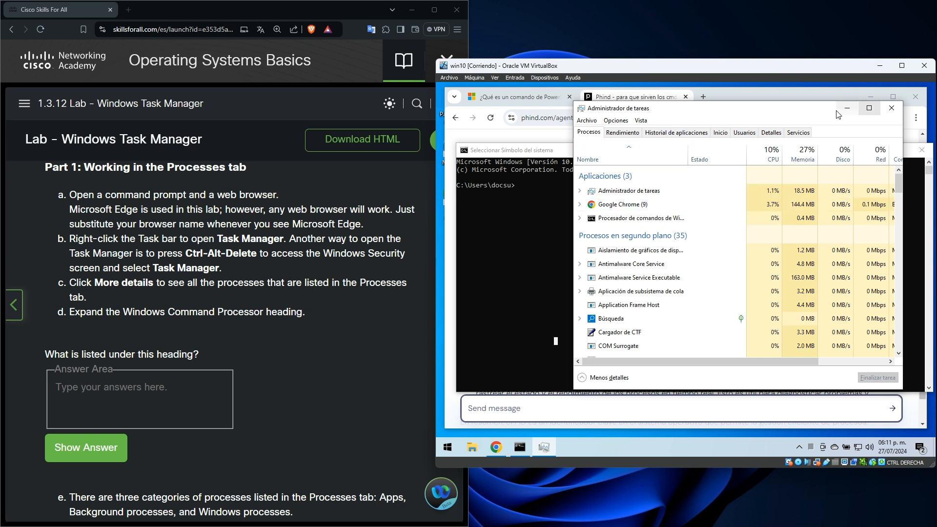
pyautogui.click(630, 154)
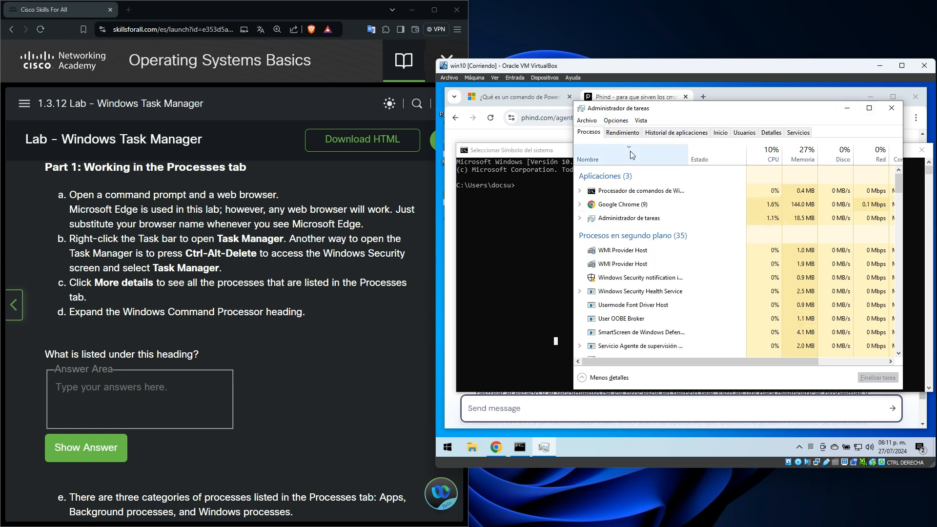
pyautogui.click(631, 154)
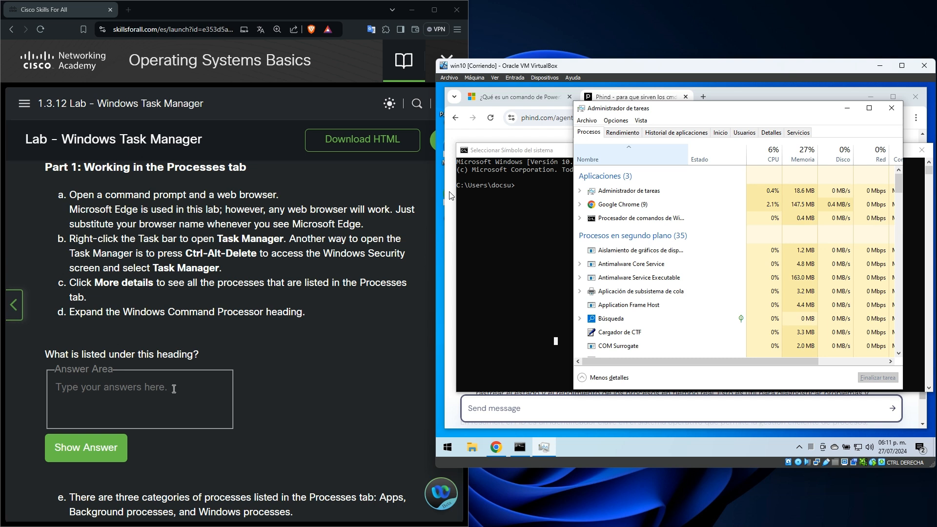
# Answer "What is listed under this heading?" with "APLICATIONS" and reveal the lab's own answer
pyautogui.click(174, 389)
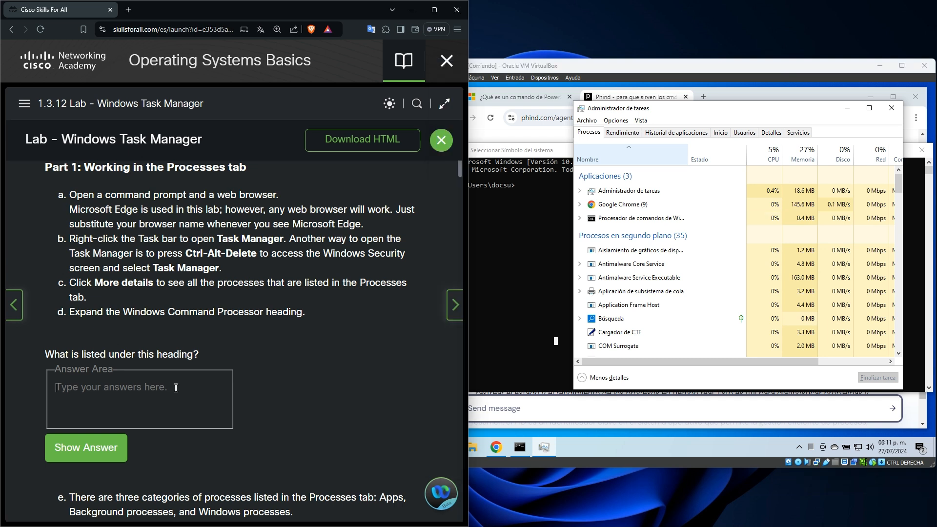
pyautogui.write('APLICA')
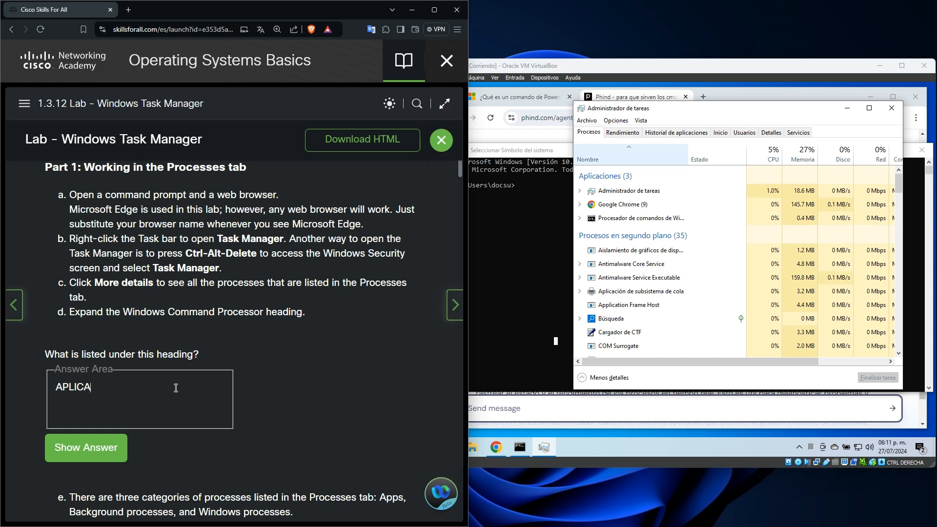
pyautogui.write('TIONS')
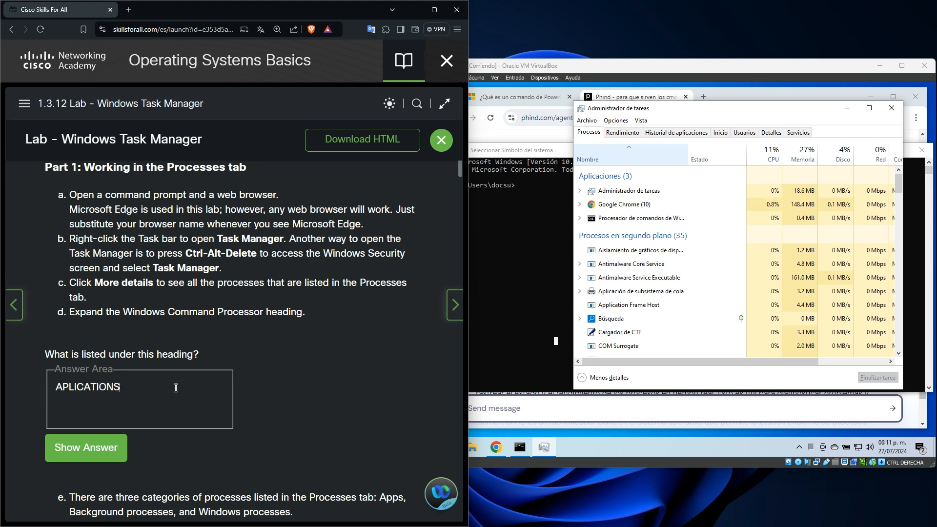
pyautogui.click(103, 454)
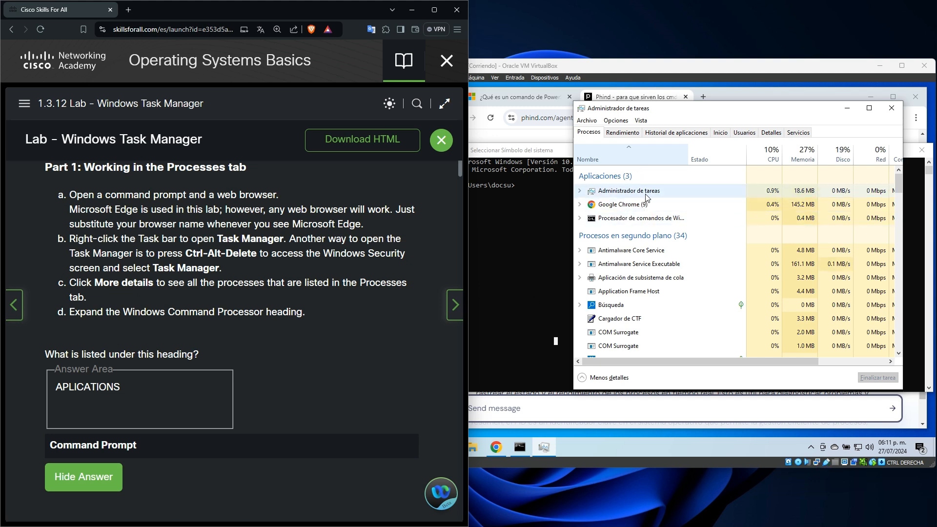
# Translate the lab question "What is listed under this heading?" from English into Spanish
pyautogui.moveTo(217, 358); pyautogui.dragTo(41, 360)
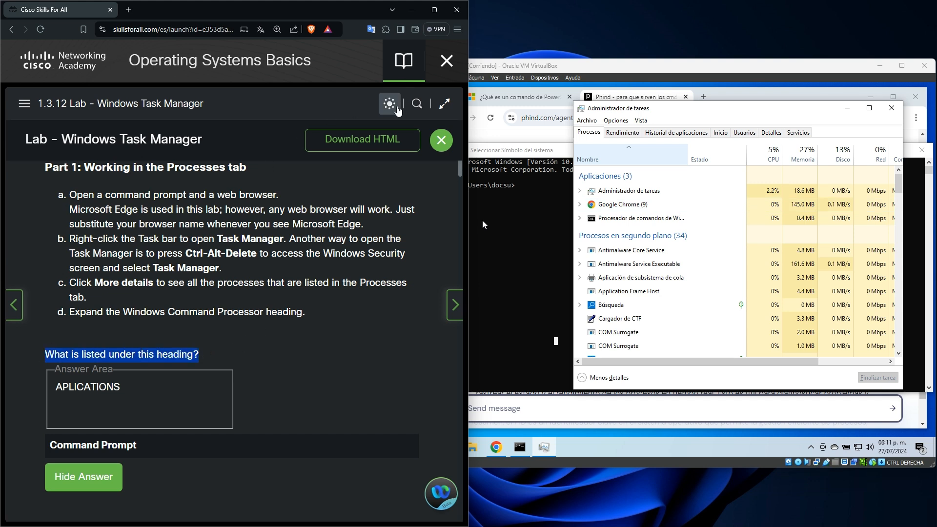
pyautogui.click(371, 29)
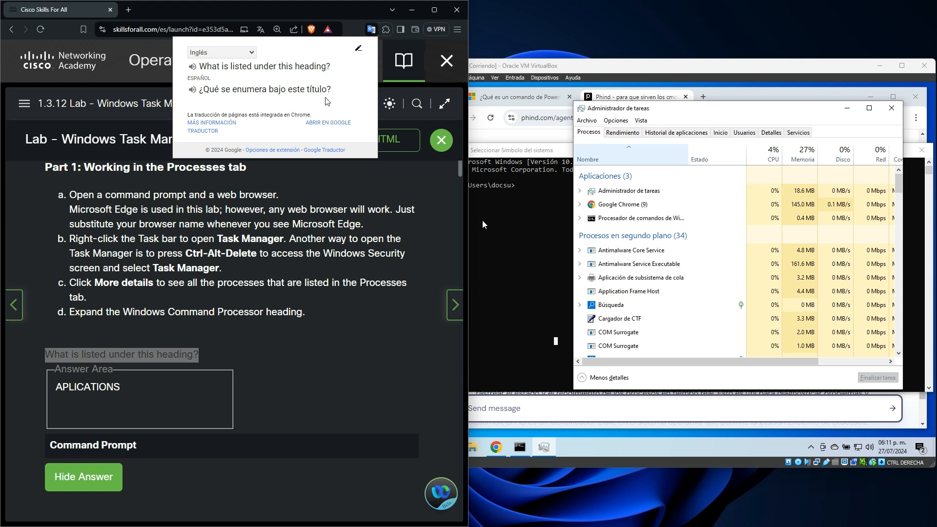
pyautogui.click(260, 374)
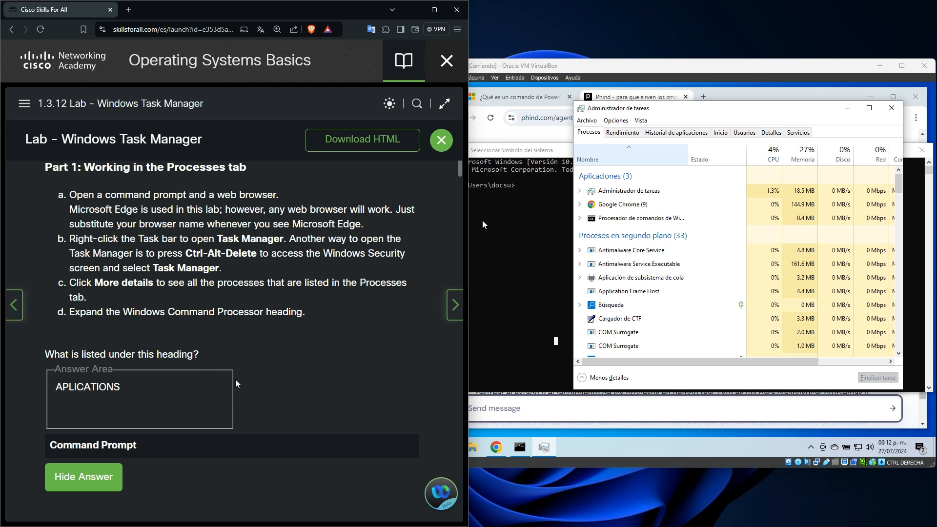
# Translate lab instruction d, "Expand the Windows Command Processor heading.", from English into Spanish
pyautogui.tripleClick(104, 298)
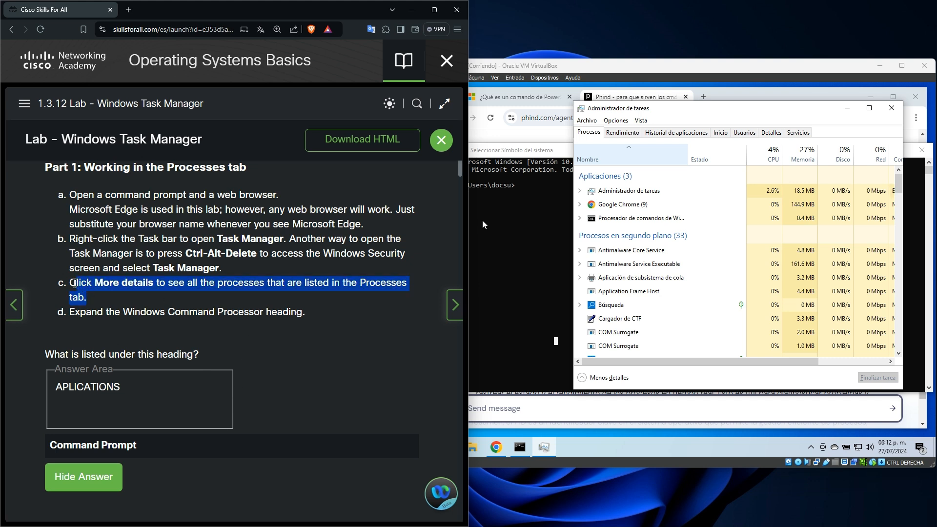
pyautogui.click(71, 314)
pyautogui.moveTo(70, 311); pyautogui.dragTo(337, 323)
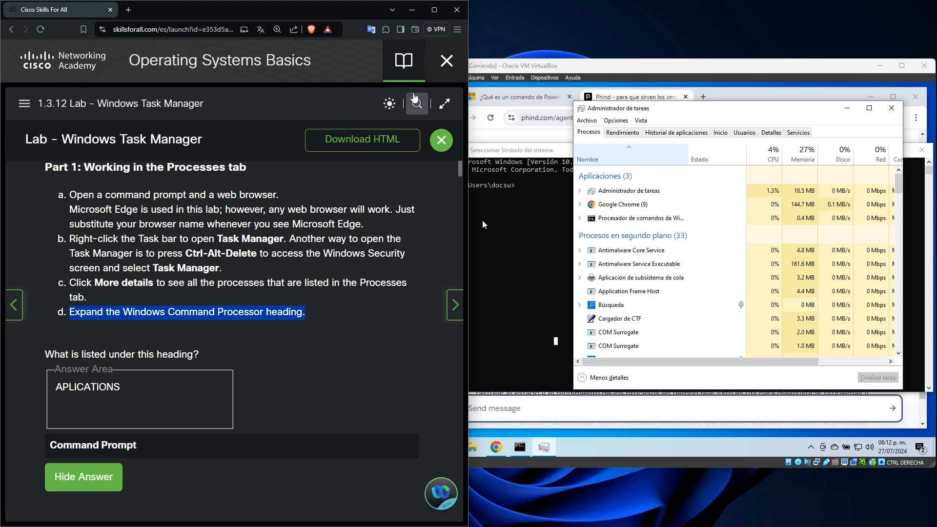
pyautogui.click(370, 30)
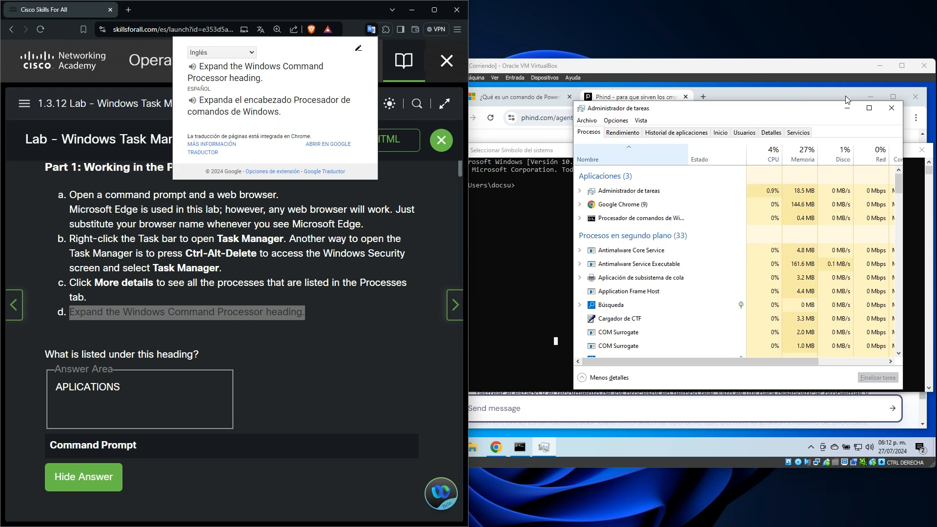
# Maximize the Task Manager window and review its available file, options and view commands
pyautogui.click(872, 111)
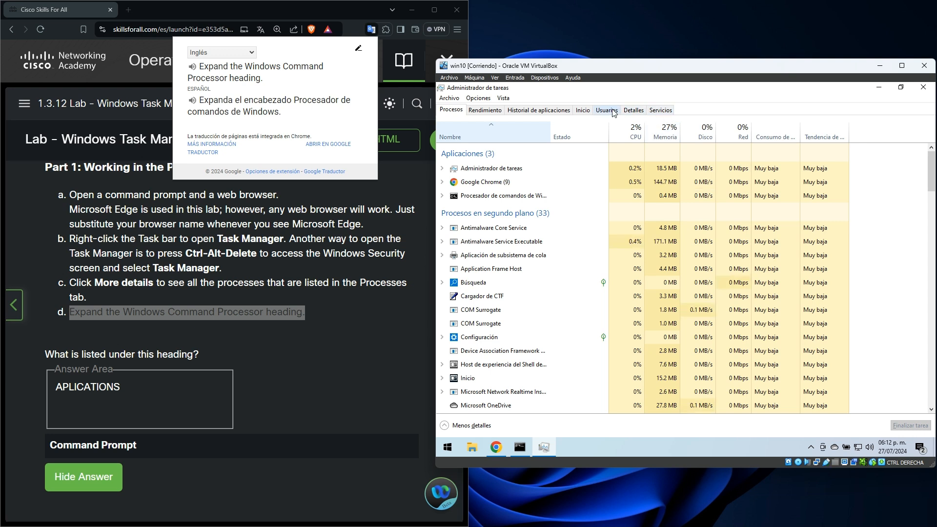
pyautogui.click(450, 99)
pyautogui.click(451, 99)
pyautogui.click(476, 100)
pyautogui.click(477, 100)
pyautogui.click(480, 100)
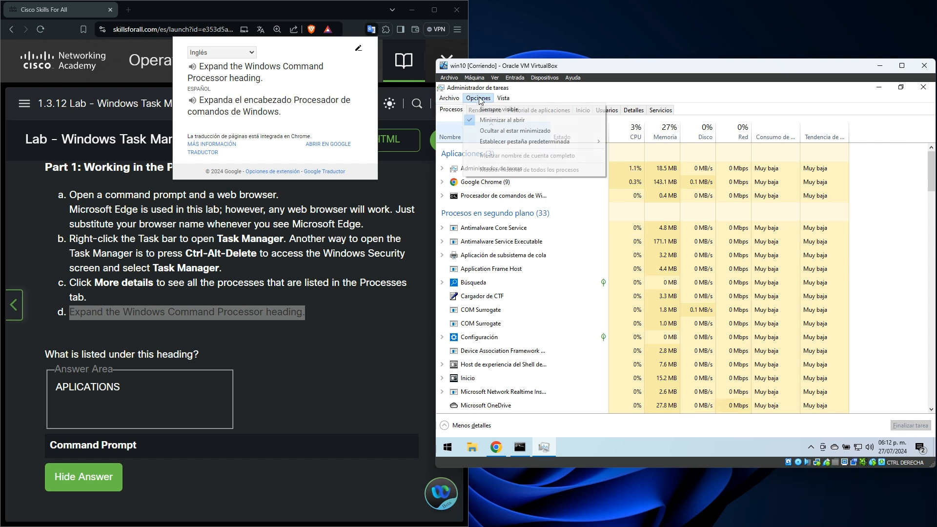
pyautogui.click(505, 99)
pyautogui.click(504, 98)
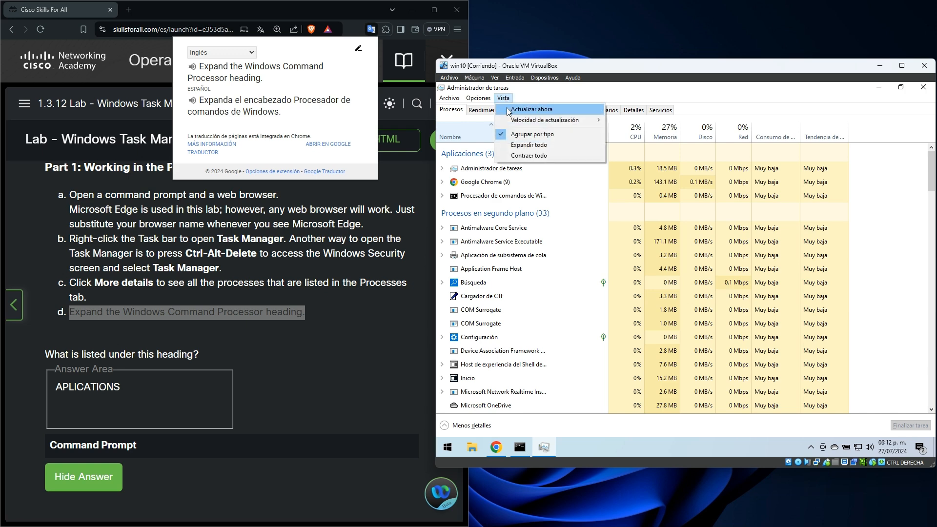
pyautogui.moveTo(511, 123)
# Dismiss the translation and read the lab's step e on the three process categories in the Processes tab
pyautogui.click(274, 267)
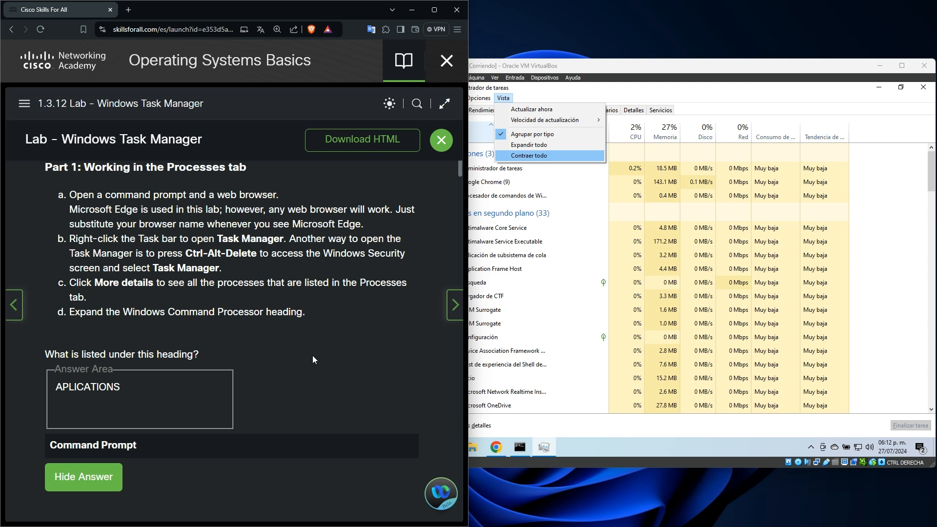
pyautogui.scroll(-2, 312, 355)
pyautogui.scroll(-1, 161, 341)
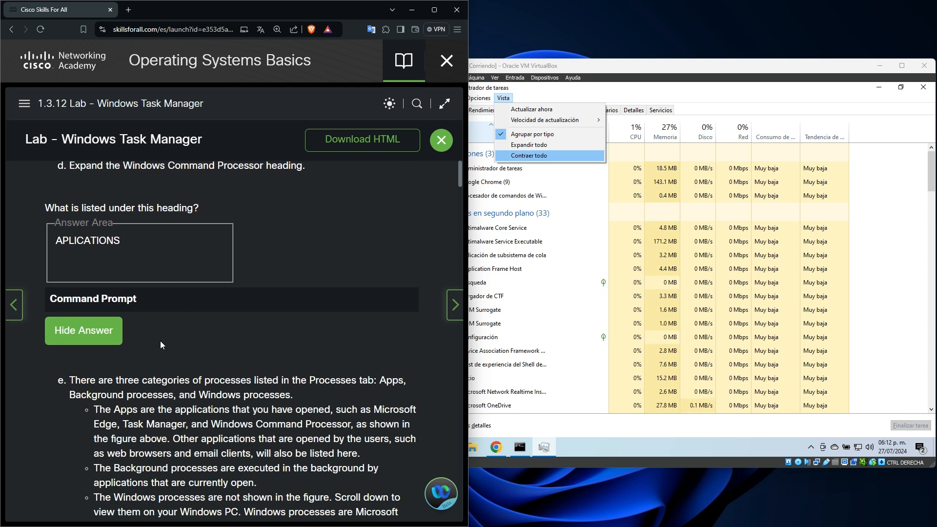
pyautogui.click(674, 87)
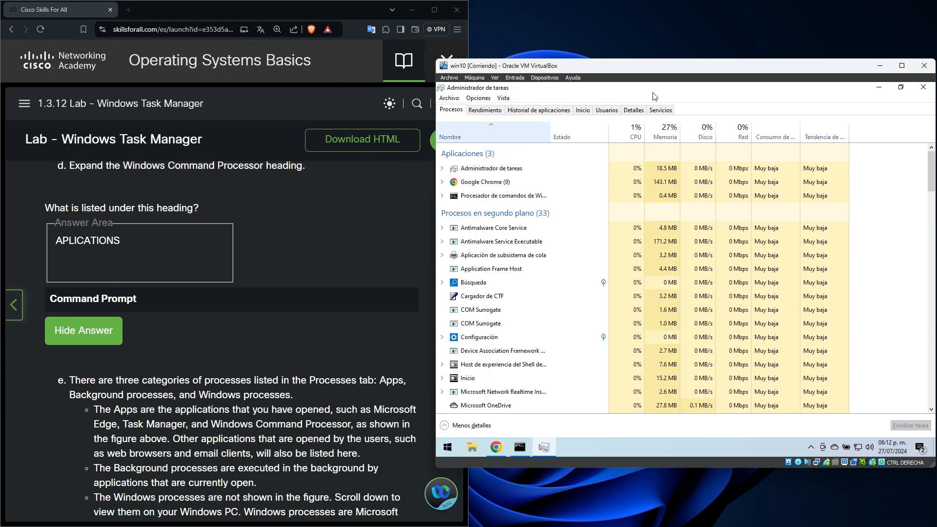
pyautogui.click(230, 399)
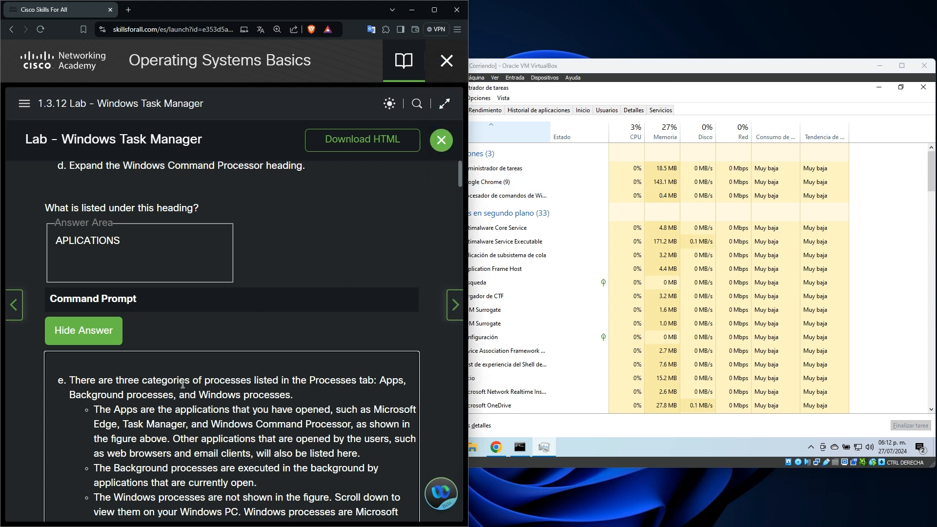
pyautogui.scroll(-2, 182, 384)
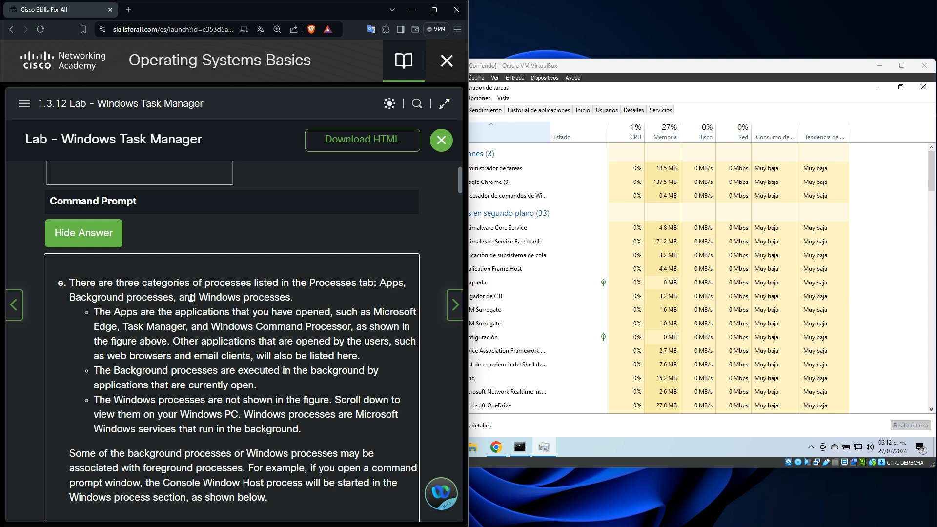
# Examine the apps, background processes and Windows processes groups in the virtual machine's Task Manager
pyautogui.click(536, 153)
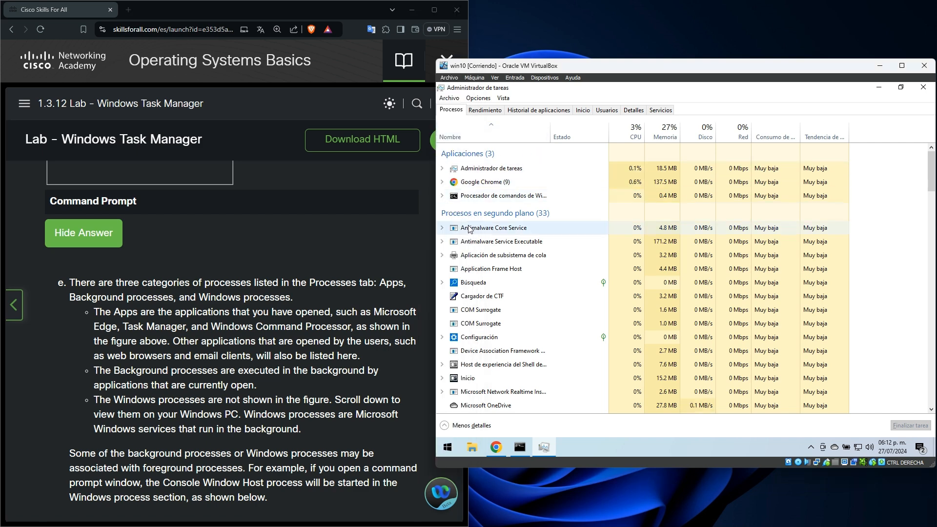
pyautogui.scroll(-4, 581, 233)
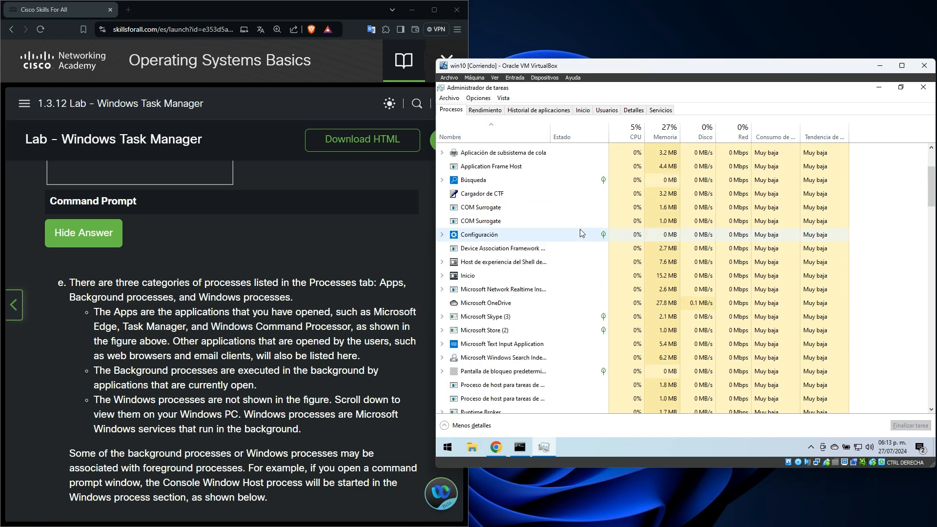
pyautogui.scroll(-5, 581, 233)
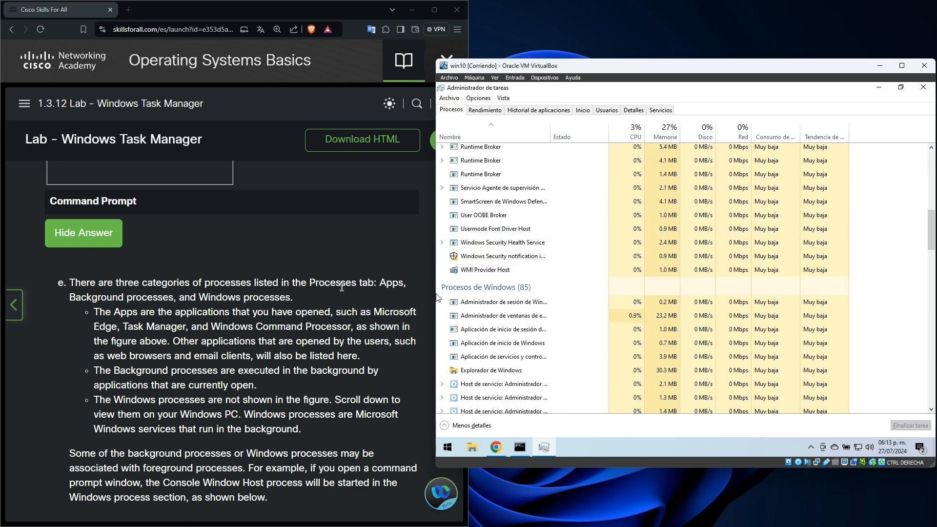
# Read the lab's descriptions of each process category and its Task Manager figure showing Console Window Host
pyautogui.scroll(-1, 269, 296)
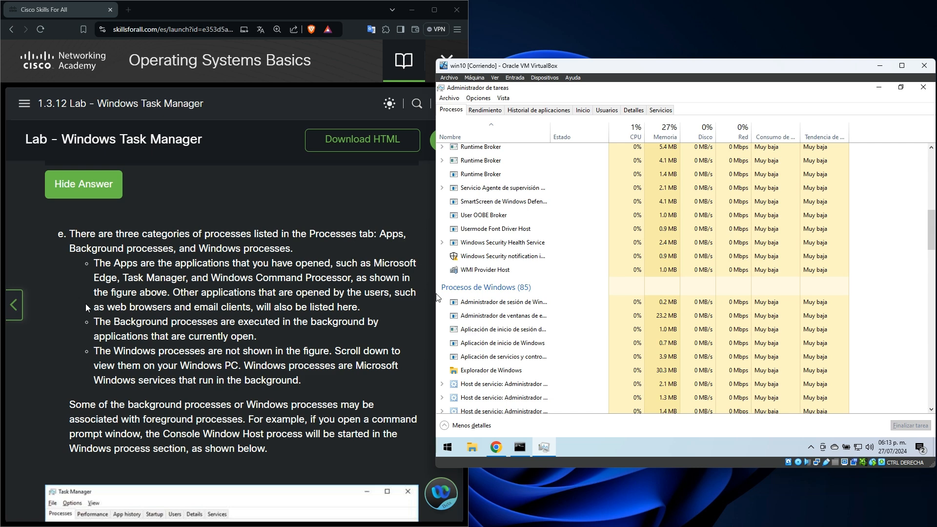
pyautogui.scroll(-1, 86, 304)
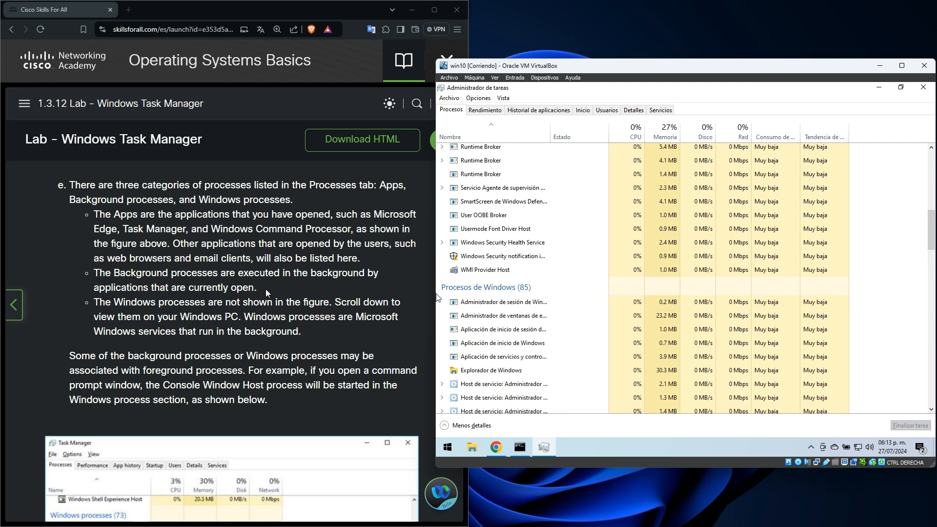
pyautogui.scroll(-1, 289, 283)
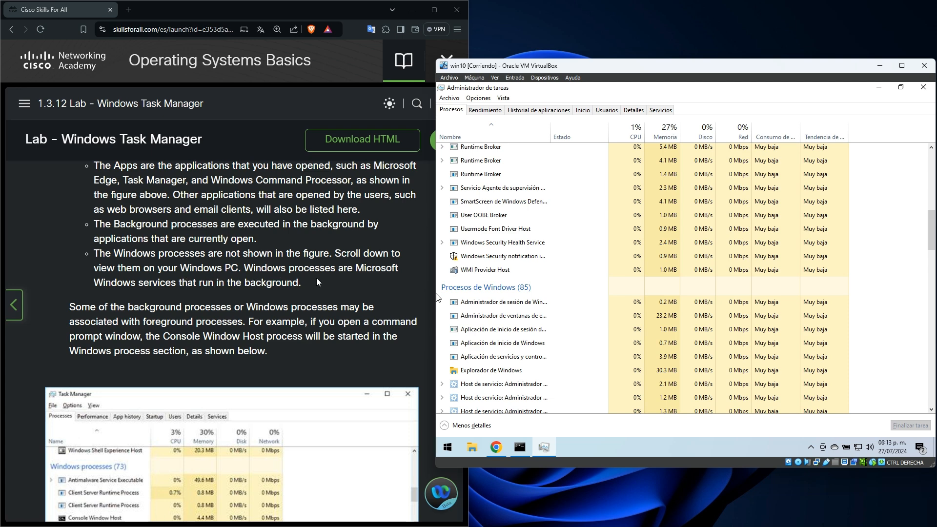
pyautogui.scroll(-1, 315, 282)
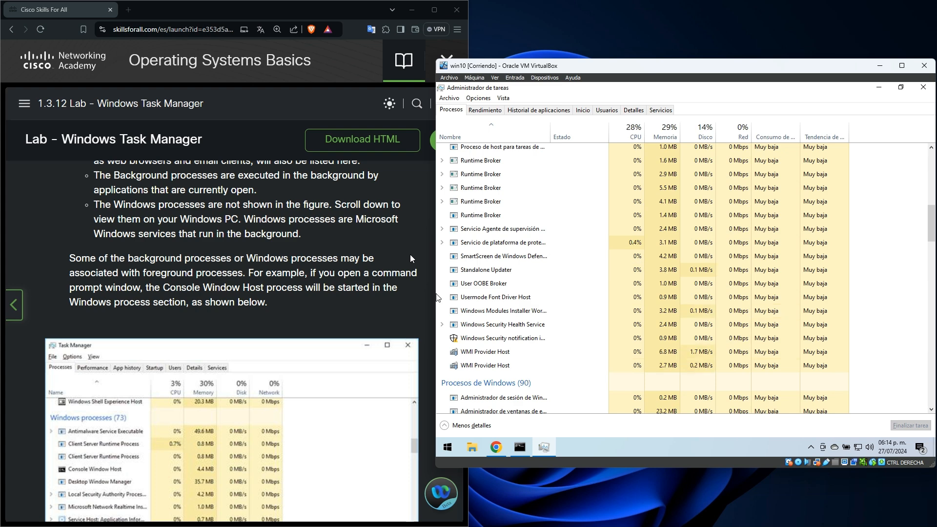
pyautogui.scroll(-2, 410, 258)
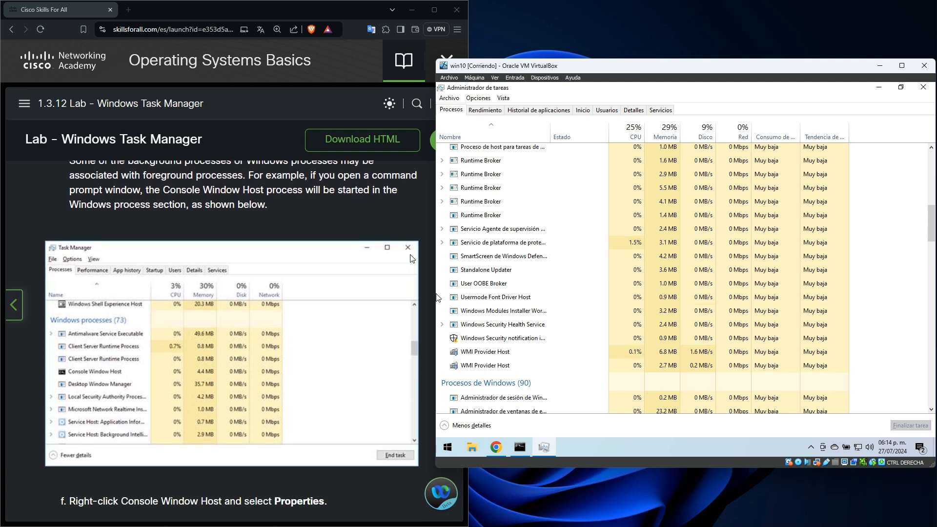
pyautogui.scroll(-1, 410, 258)
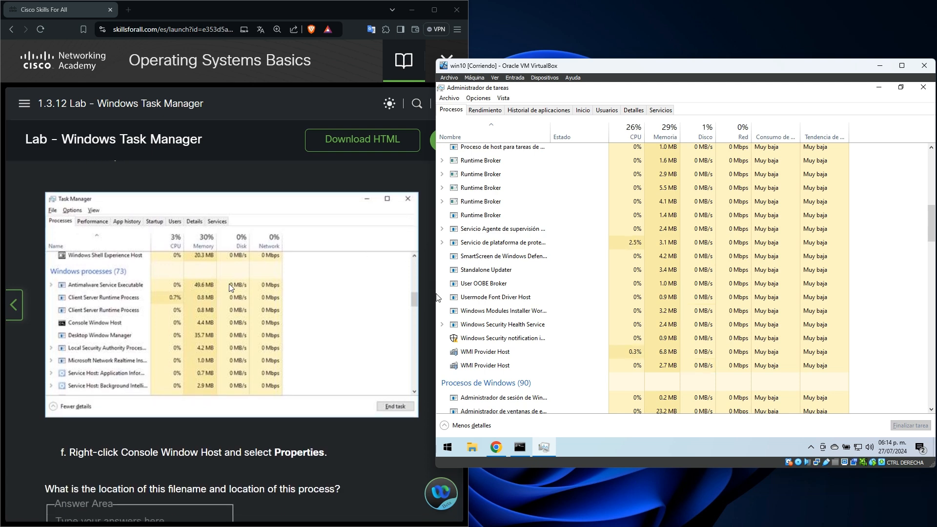
# Check the Windows processes list against the lab figure and read instruction f with its filename and location question
pyautogui.scroll(-3, 488, 268)
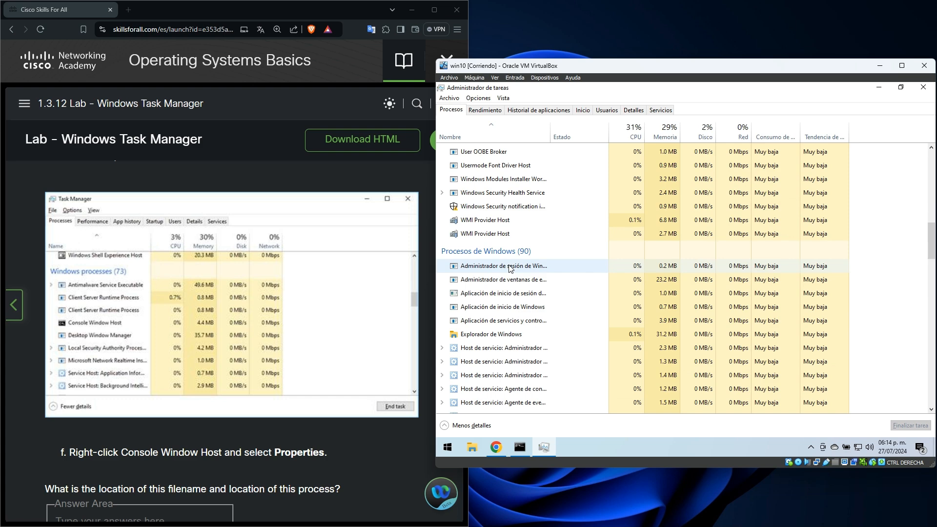
pyautogui.scroll(-4, 323, 272)
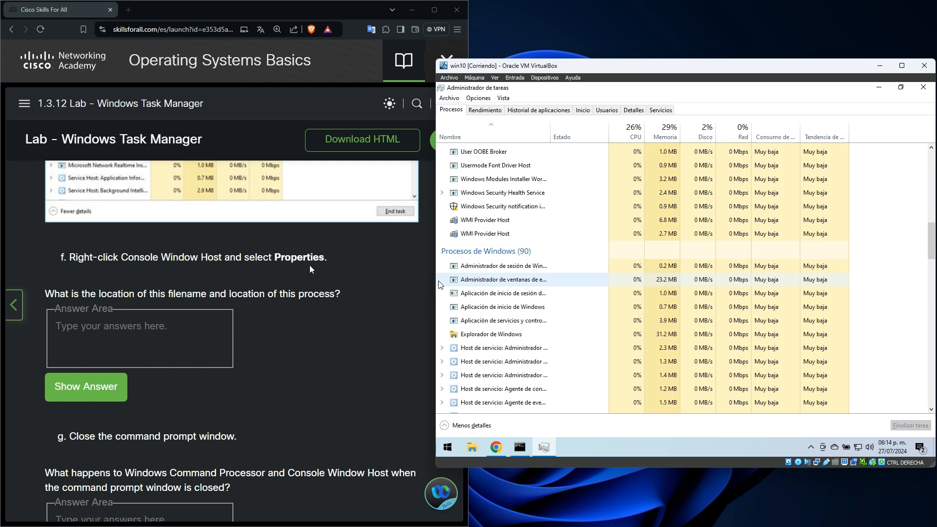
pyautogui.scroll(2, 132, 268)
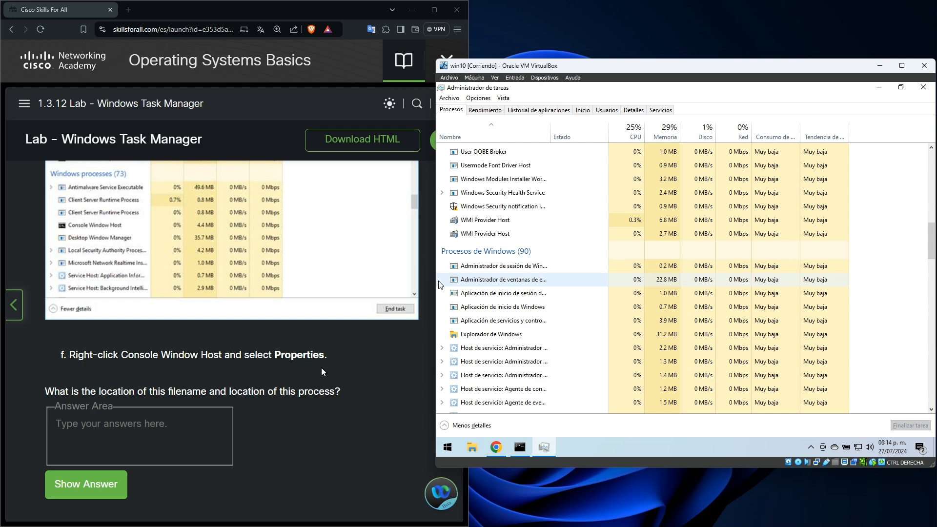
pyautogui.scroll(-1, 321, 367)
pyautogui.scroll(-1, 321, 367)
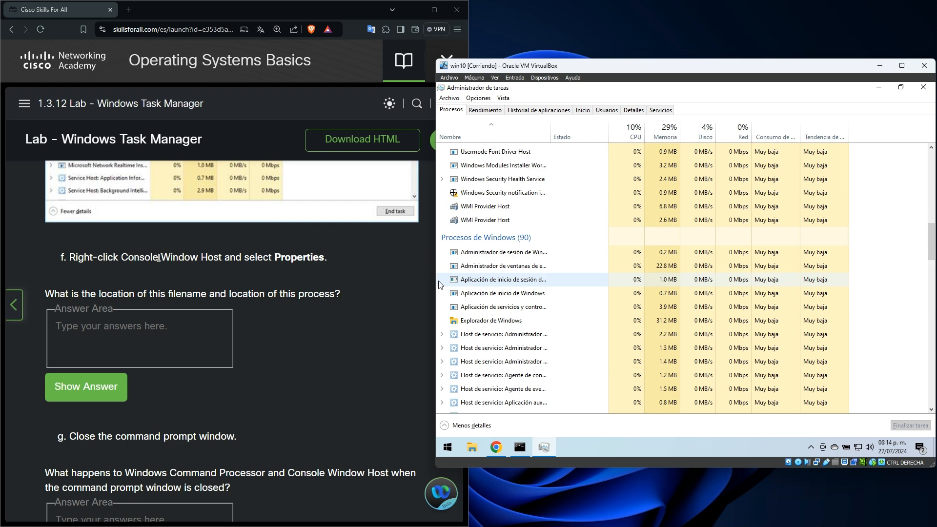
# Open the file location of the Windows Command Processor app and display the folder's full path
pyautogui.scroll(2, 672, 258)
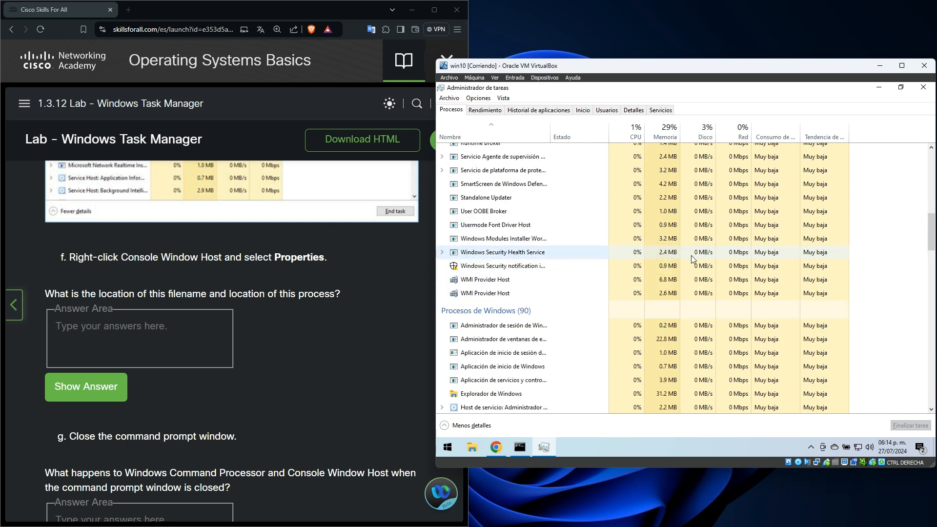
pyautogui.moveTo(930, 228); pyautogui.dragTo(925, 163)
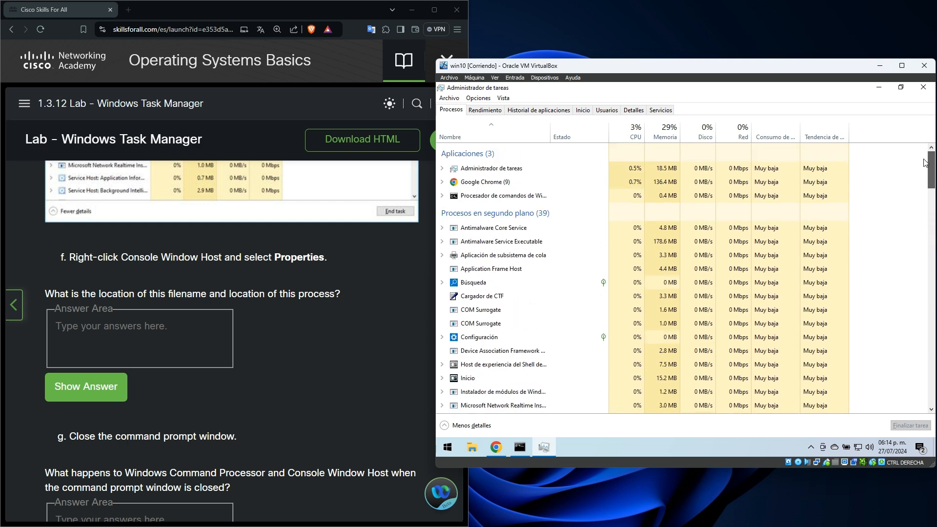
pyautogui.rightClick(499, 195)
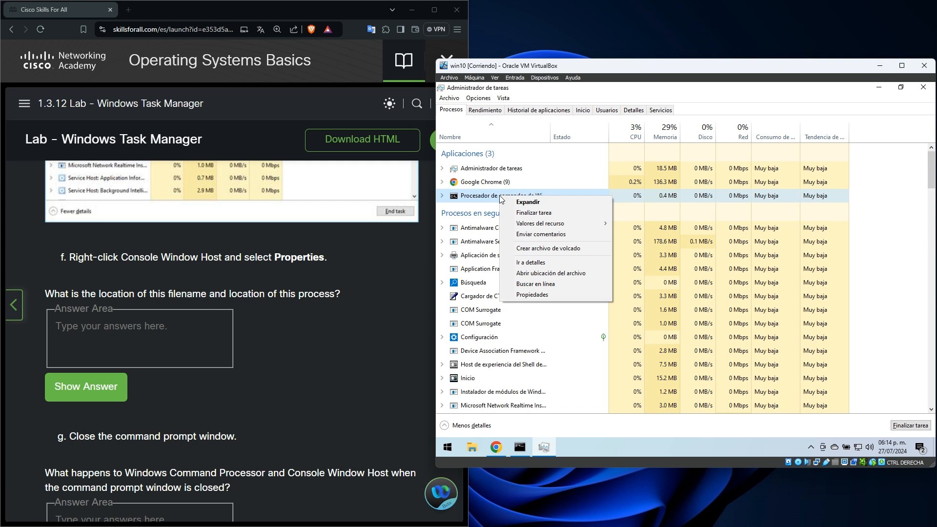
pyautogui.click(587, 273)
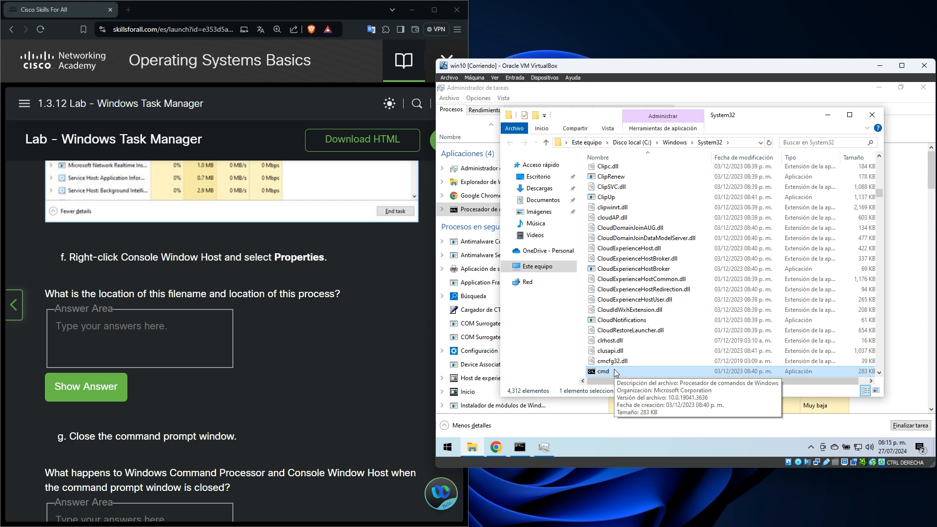
pyautogui.click(736, 140)
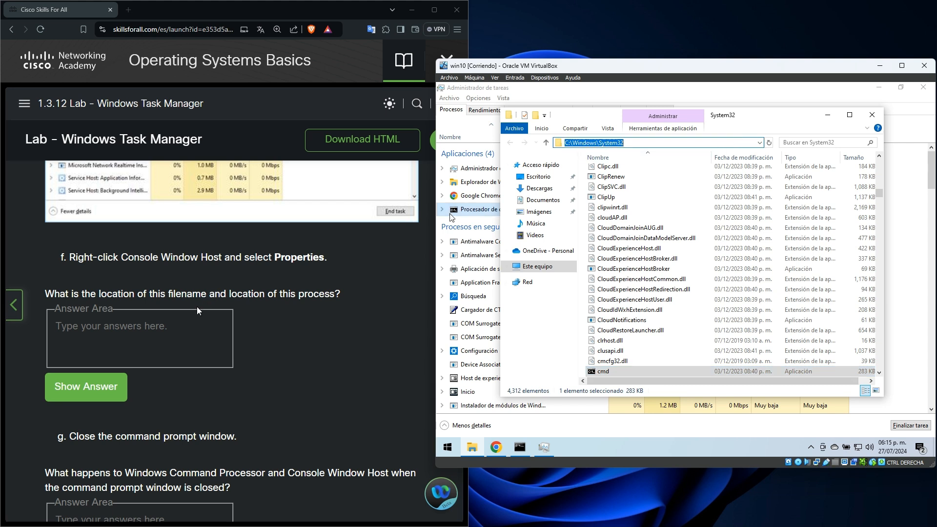
# Enter "SYSTEM32 and" as the answer to the question about the process's filename and location
pyautogui.click(183, 334)
pyautogui.write('SSSSSS')
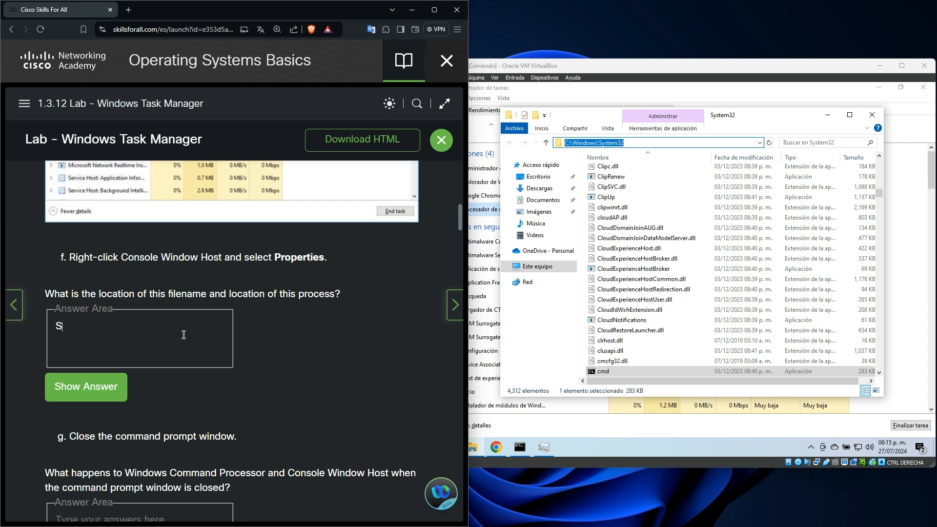
pyautogui.press('BackSpace')
pyautogui.press('BackSpace')
pyautogui.press('BackSpace')
pyautogui.press('BackSpace')
pyautogui.press('BackSpace')
pyautogui.press('BackSpace')
pyautogui.write('SYST')
pyautogui.write('EM32')
pyautogui.write(' ANS')
pyautogui.press('BackSpace')
pyautogui.write('d')
pyautogui.press('BackSpace')
pyautogui.press('BackSpace')
pyautogui.press('BackSpace')
pyautogui.write('and')
# Open the Windows Command Processor's properties and review its general, security and details information
pyautogui.click(601, 98)
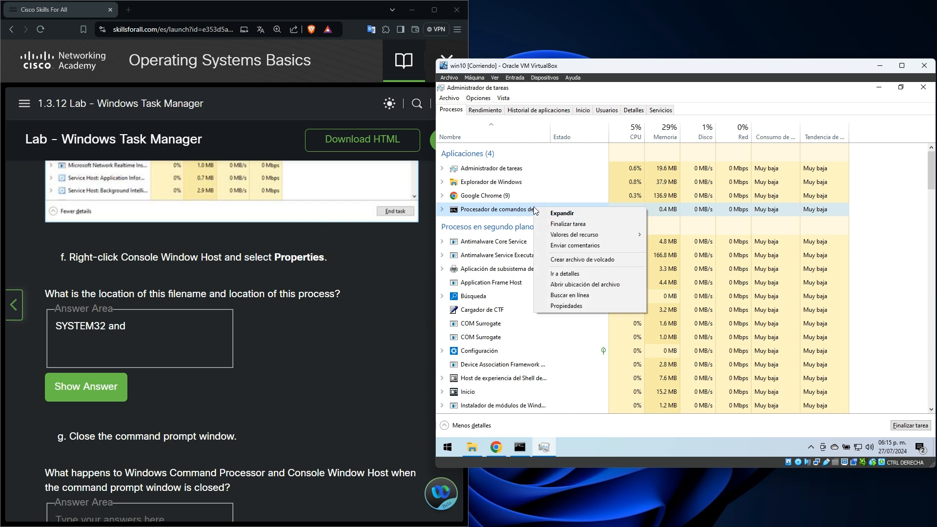
pyautogui.moveTo(600, 238)
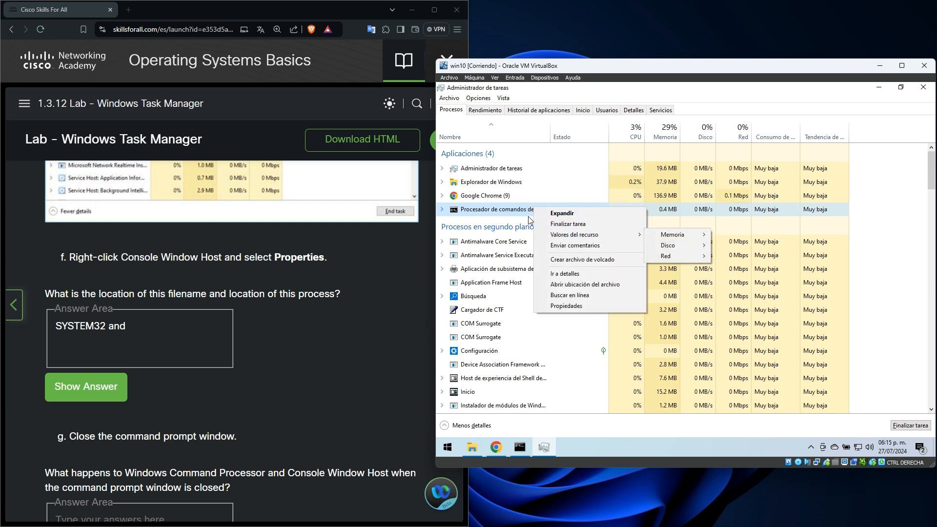
pyautogui.click(593, 305)
pyautogui.moveTo(643, 196); pyautogui.dragTo(582, 136)
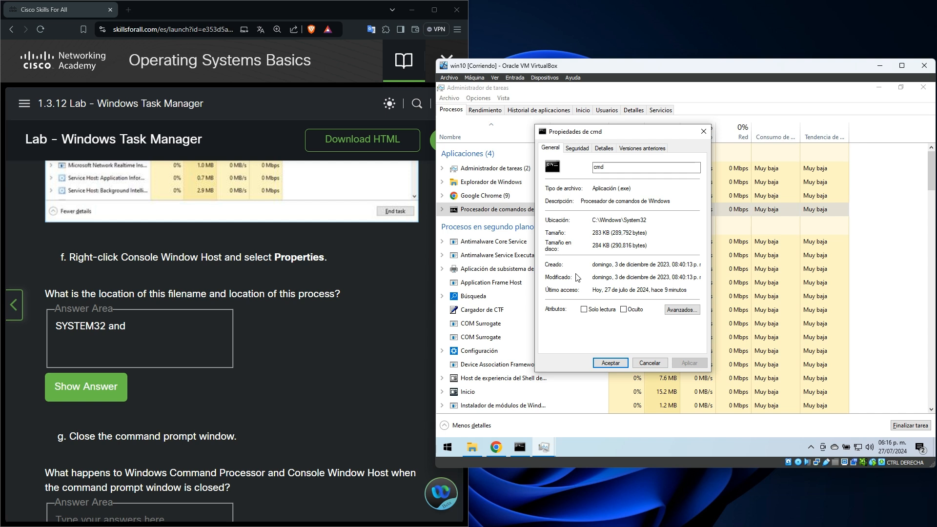
pyautogui.click(584, 149)
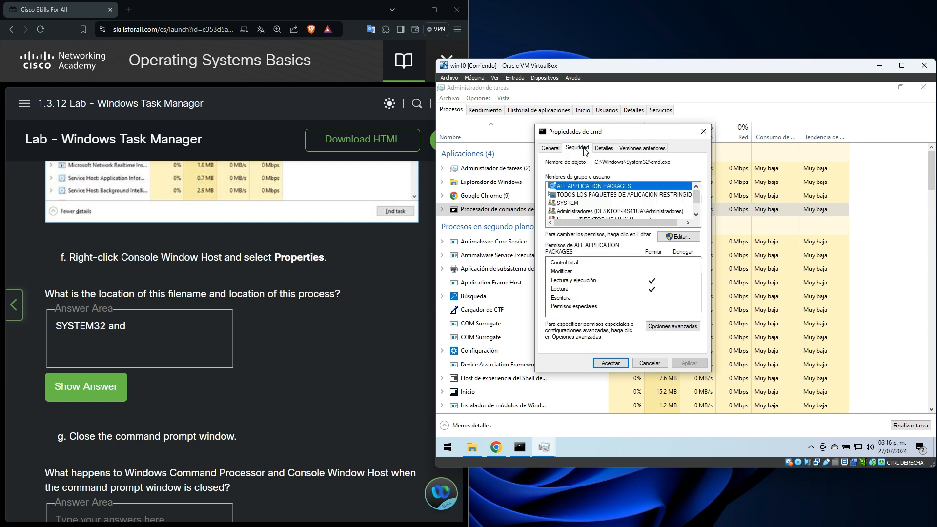
pyautogui.scroll(-1, 612, 203)
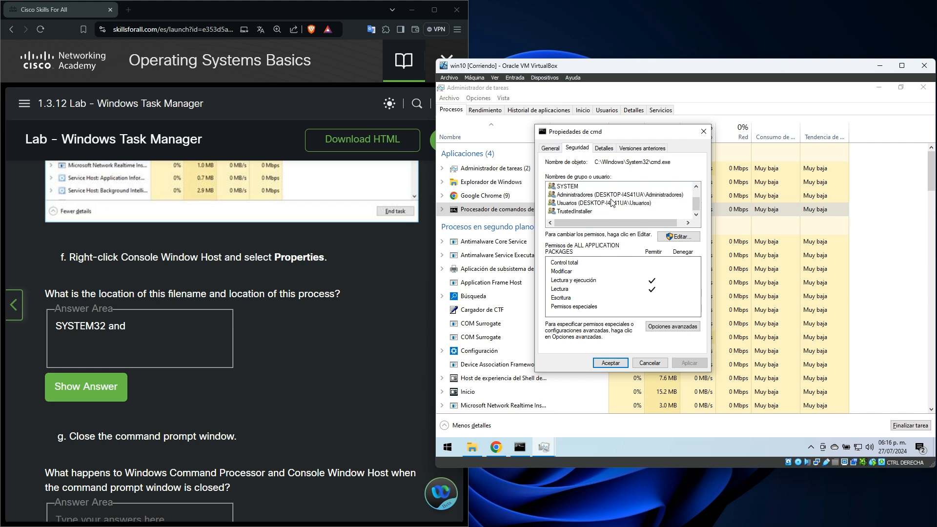
pyautogui.click(604, 148)
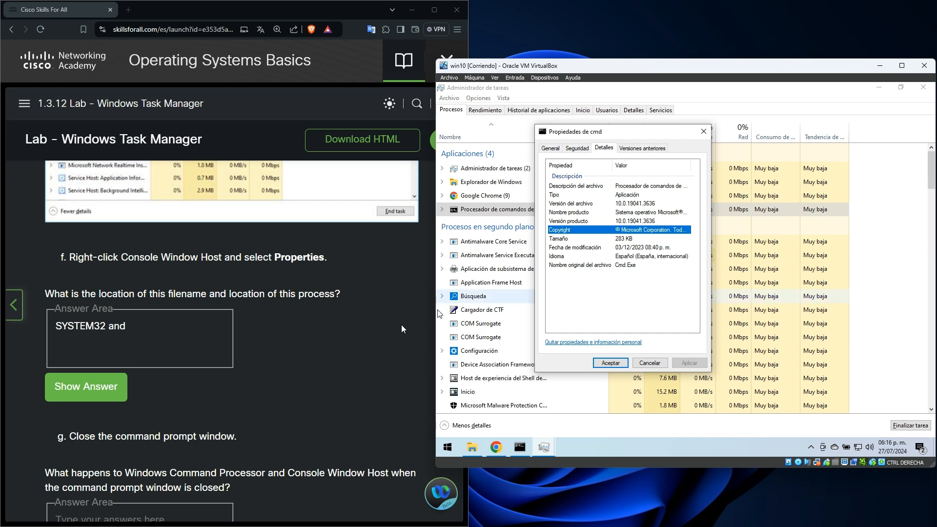
# Reveal the lab's own answer to the filename and location question
pyautogui.click(103, 404)
pyautogui.click(103, 404)
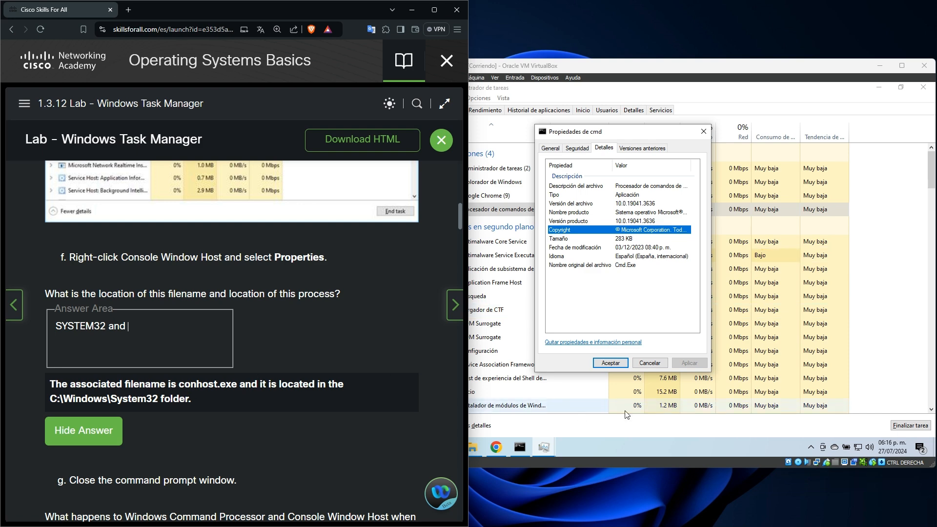
# Open the file location of the session manager, the first entry under Windows processes in Task Manager
pyautogui.click(933, 171)
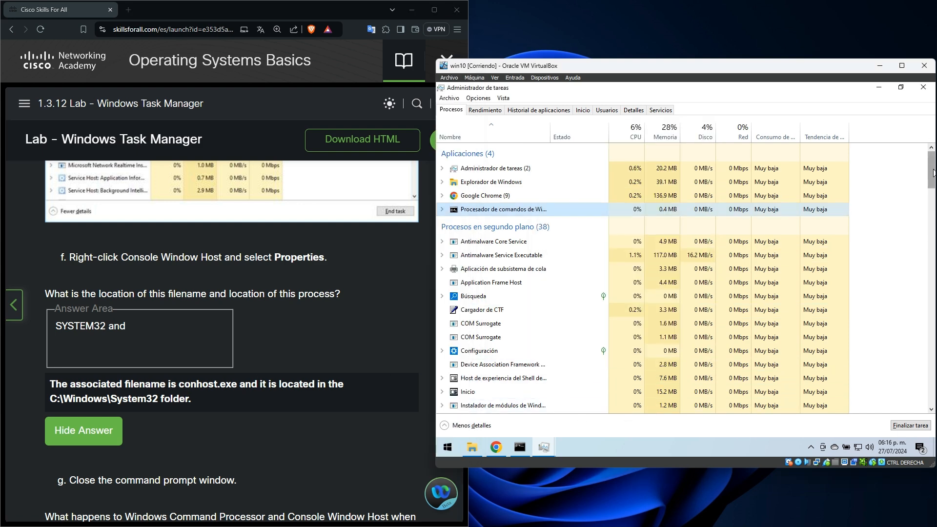
pyautogui.moveTo(932, 179); pyautogui.dragTo(932, 242)
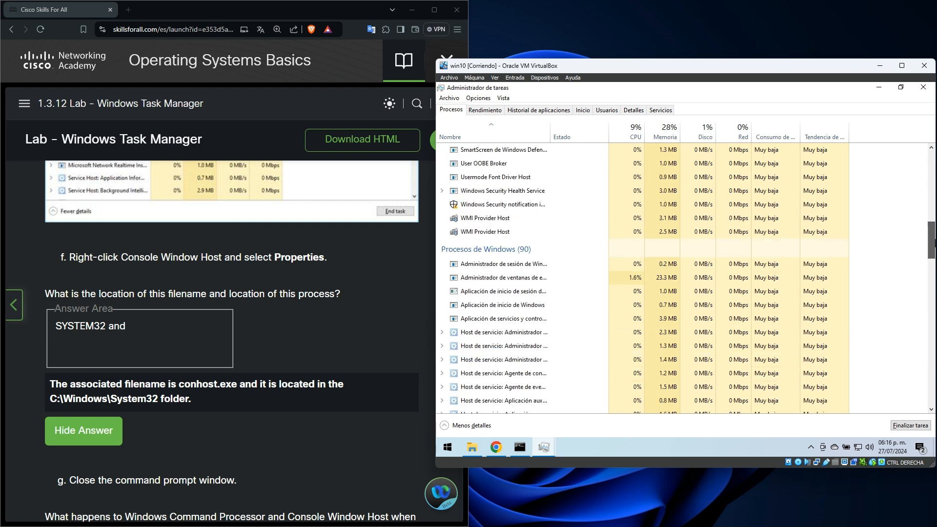
pyautogui.rightClick(489, 264)
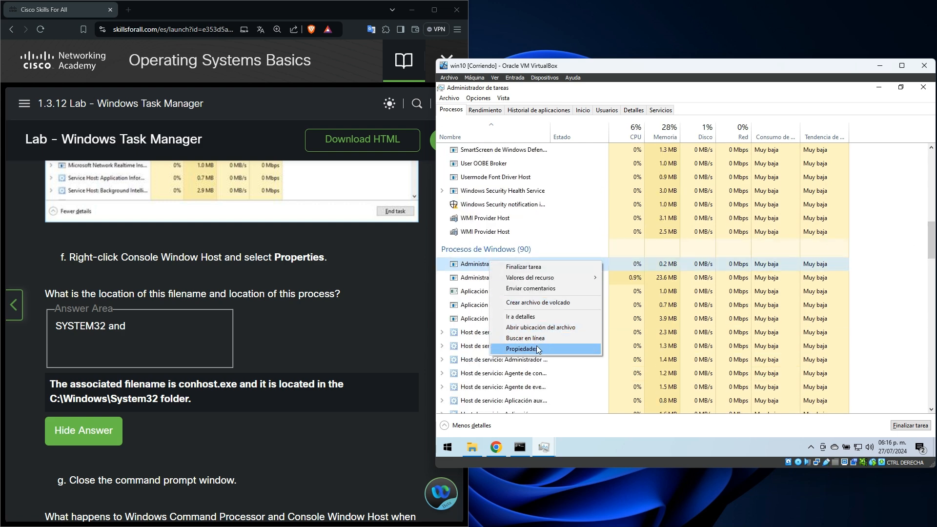
pyautogui.click(550, 328)
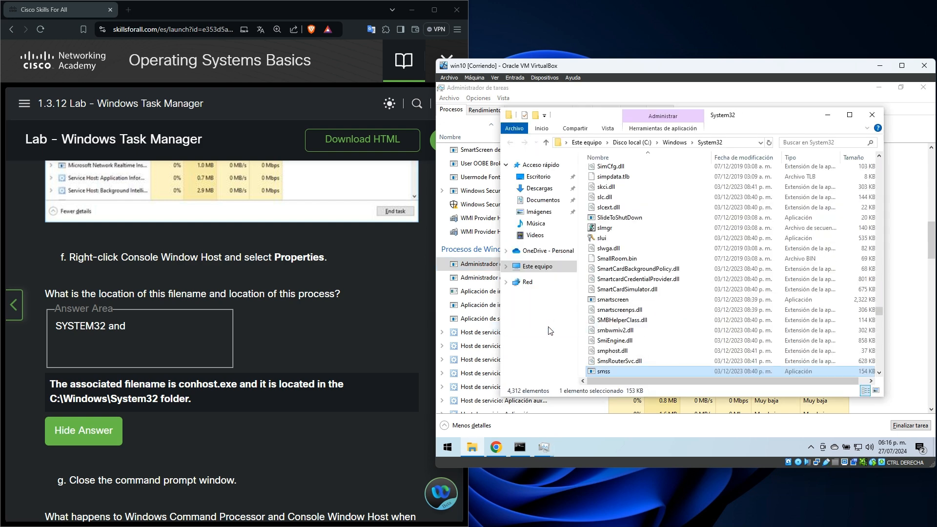
# Close the System32 folder window and restore Task Manager from its maximized state to a smaller window
pyautogui.scroll(-2, 603, 328)
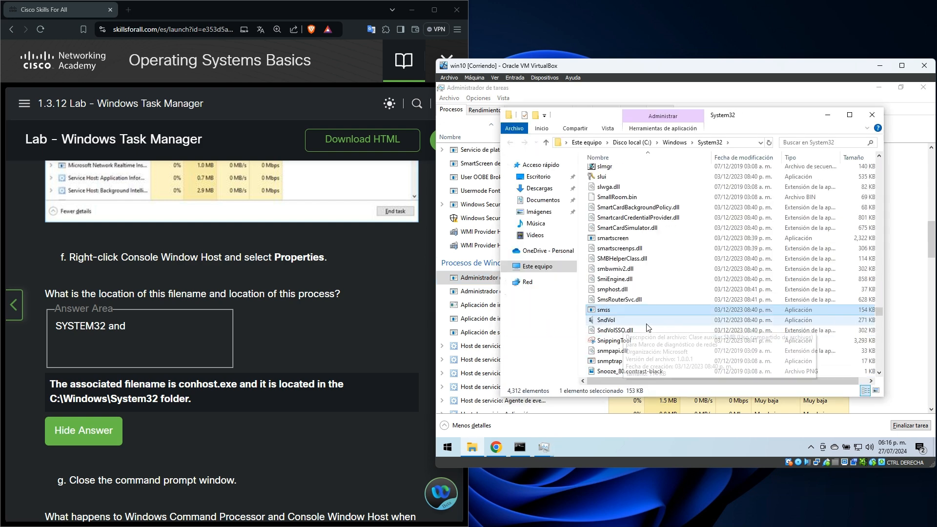
pyautogui.click(871, 115)
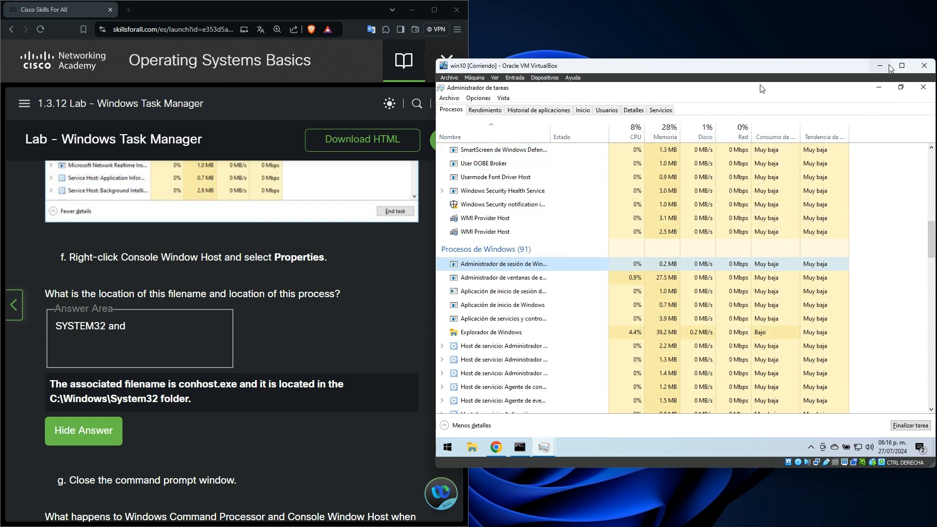
pyautogui.click(899, 87)
# Close the Command Prompt window as lab step g instructs and check the process list in Task Manager
pyautogui.click(277, 317)
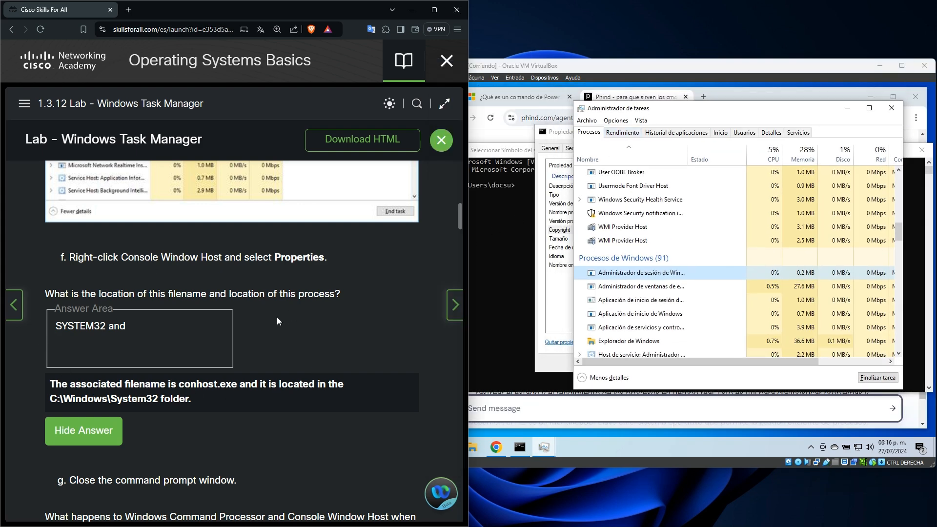
pyautogui.scroll(-4, 277, 318)
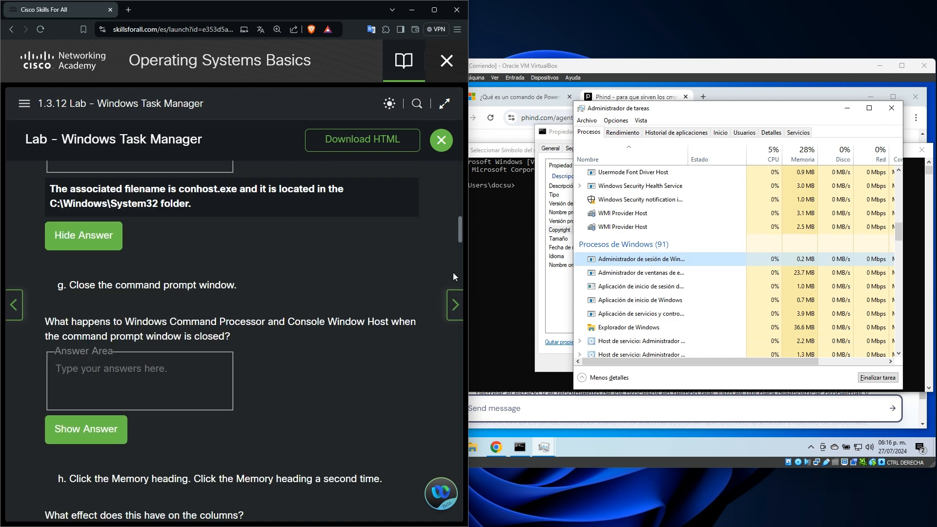
pyautogui.click(492, 251)
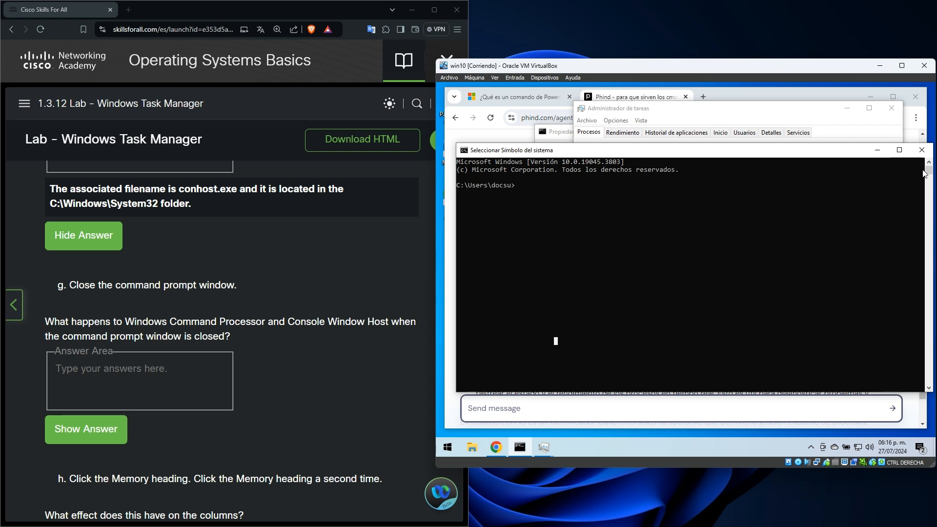
pyautogui.click(921, 150)
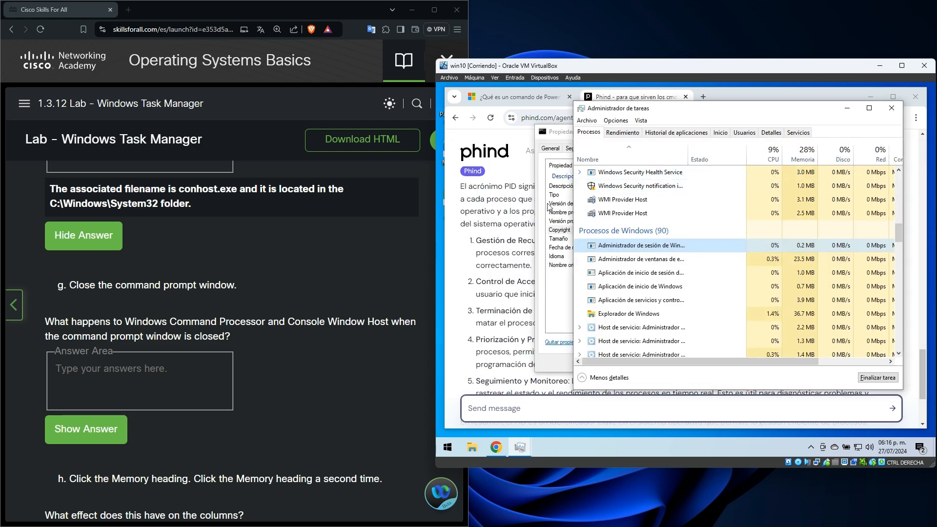
pyautogui.scroll(-1, 120, 271)
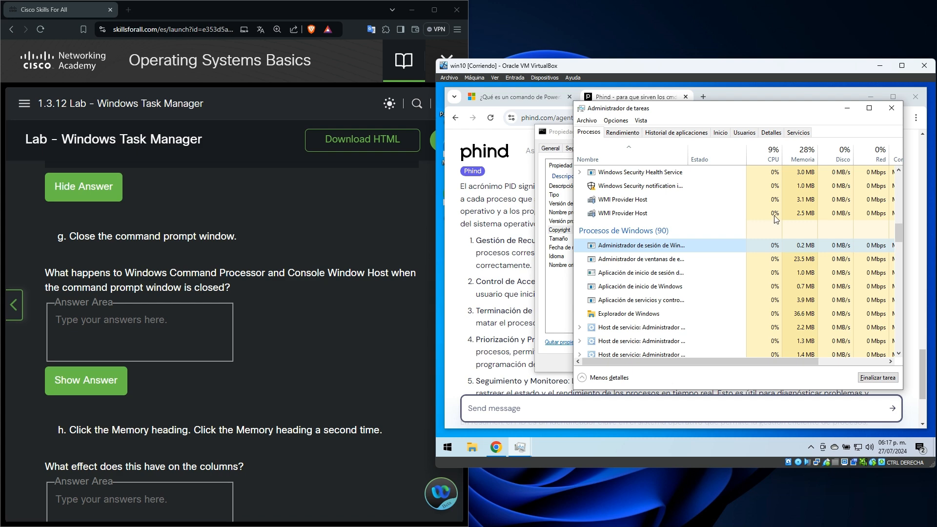
pyautogui.scroll(3, 776, 218)
pyautogui.scroll(10, 776, 218)
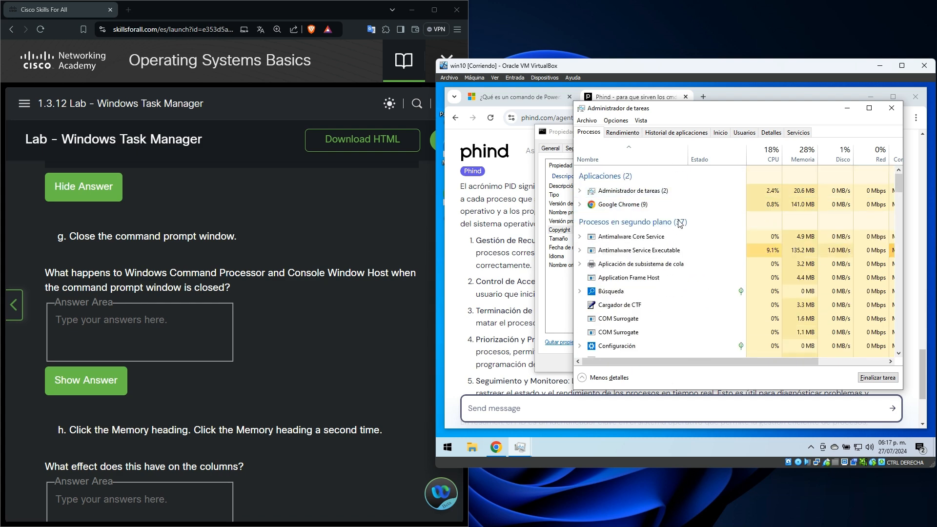
# Answer the question about closing the command prompt with "app is close" and reveal the lab's own answer
pyautogui.click(206, 326)
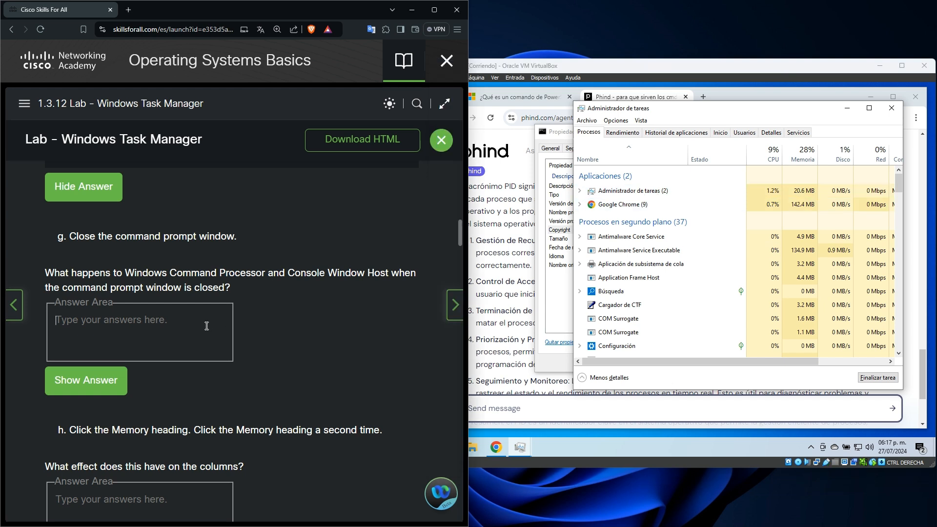
pyautogui.write('app')
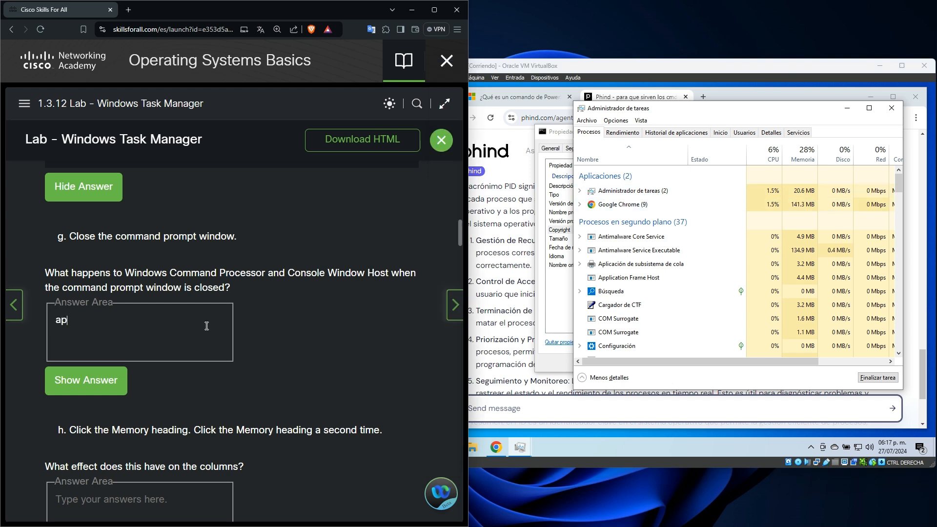
pyautogui.press('BackSpace')
pyautogui.write('is close')
pyautogui.press('BackSpace')
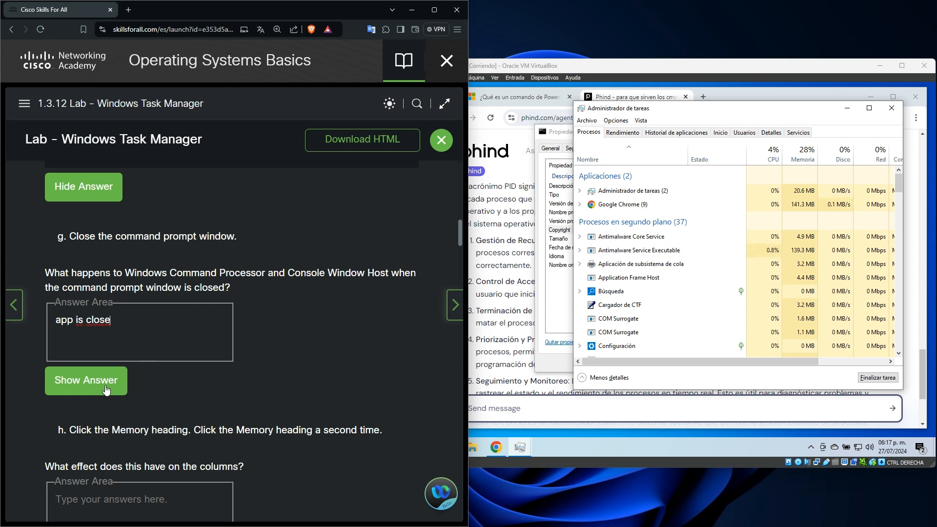
pyautogui.click(106, 390)
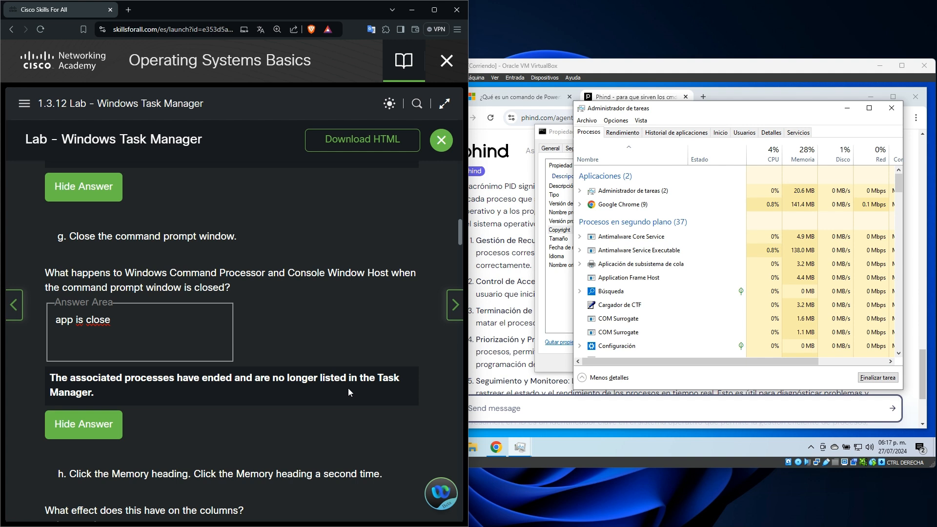
# Translate the lab's step h instruction about the Memory heading into Spanish
pyautogui.scroll(-3, 295, 379)
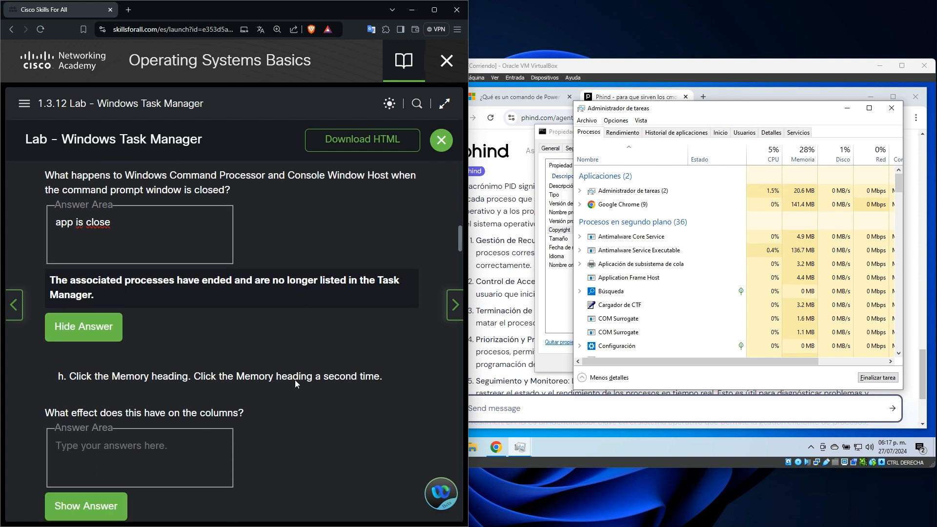
pyautogui.scroll(-1, 295, 379)
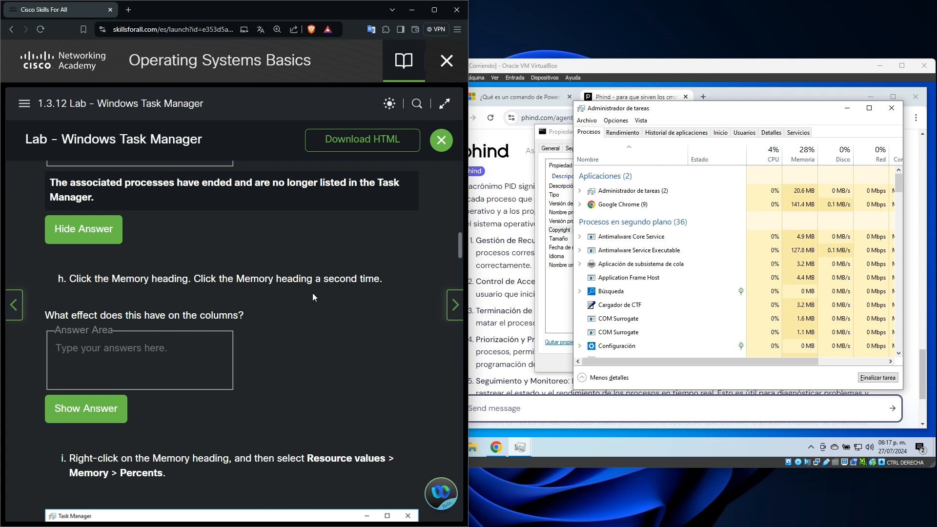
pyautogui.tripleClick(330, 280)
pyautogui.click(370, 29)
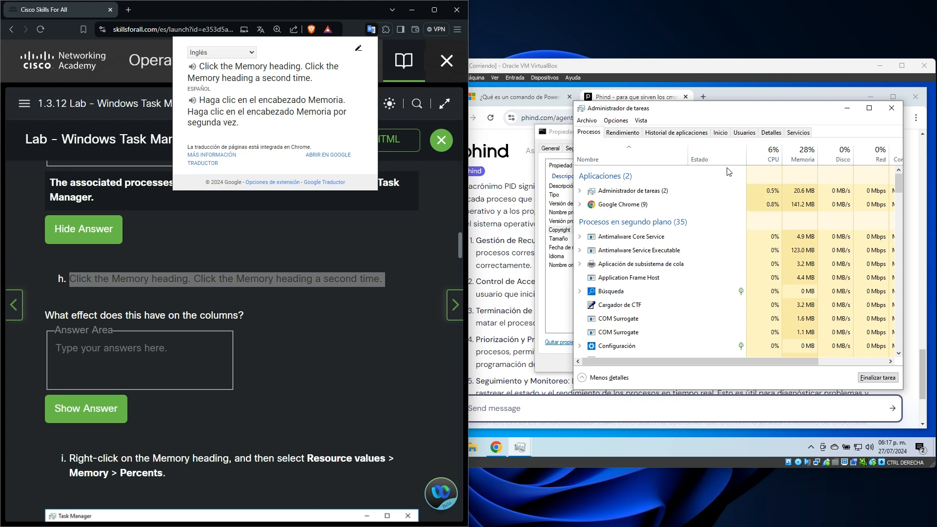
# Sort Task Manager's processes by memory and reverse the order, ending with the smallest memory use first
pyautogui.click(806, 154)
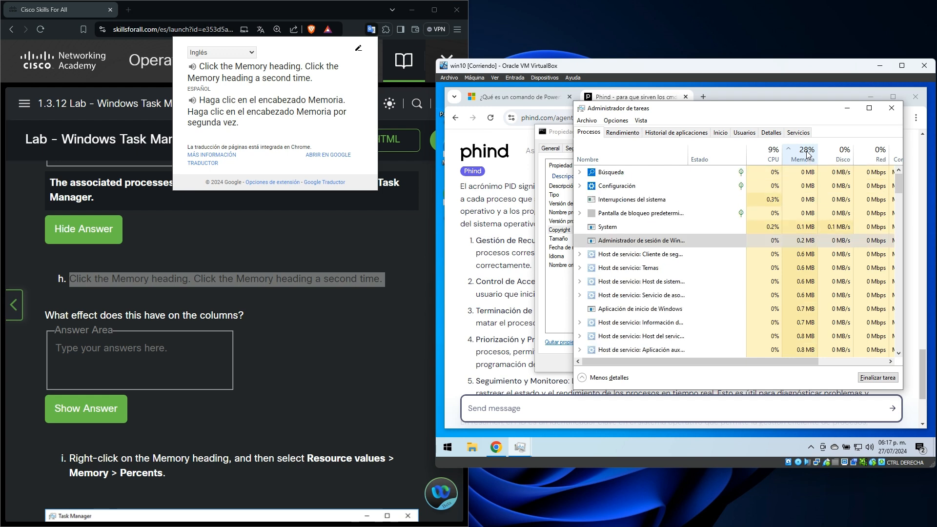
pyautogui.click(806, 154)
pyautogui.click(806, 155)
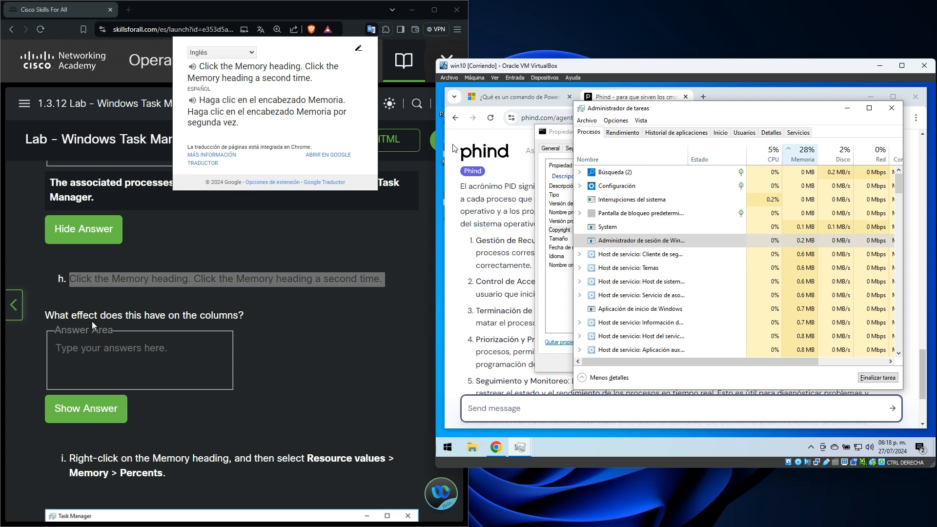
# Translate the question "What effect does this have on the columns?" into Spanish and dismiss the translation
pyautogui.doubleClick(190, 316)
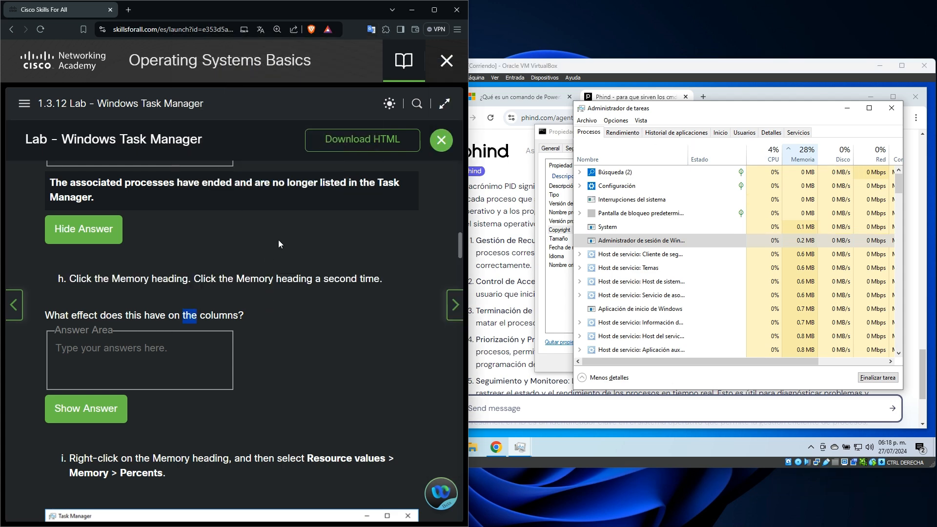
pyautogui.tripleClick(228, 315)
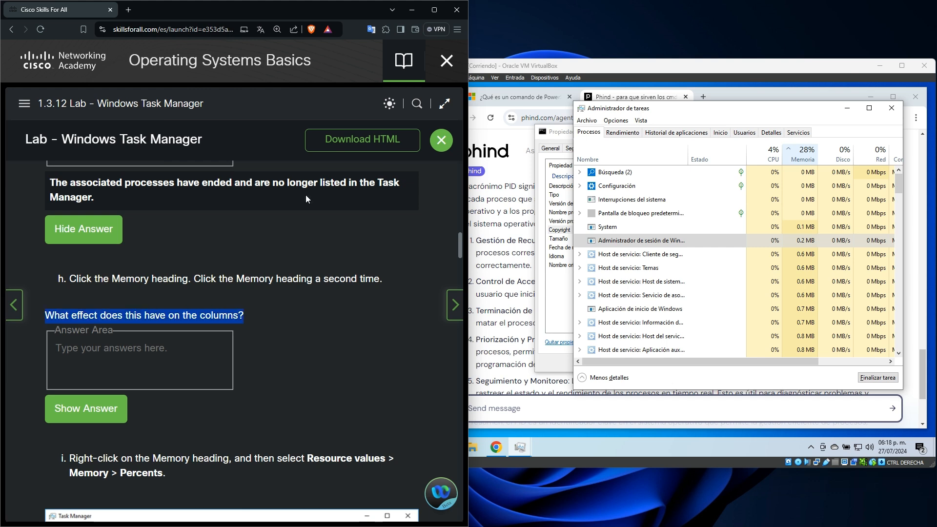
pyautogui.click(372, 30)
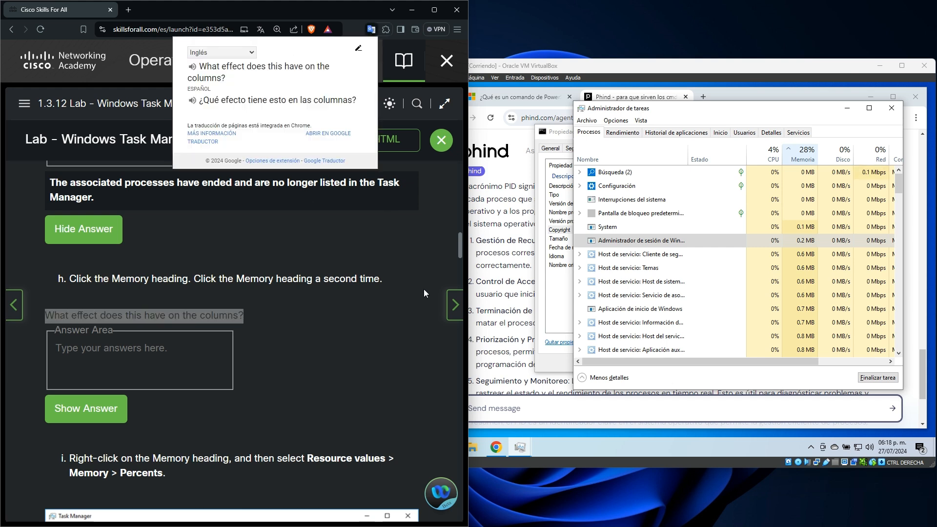
pyautogui.click(340, 330)
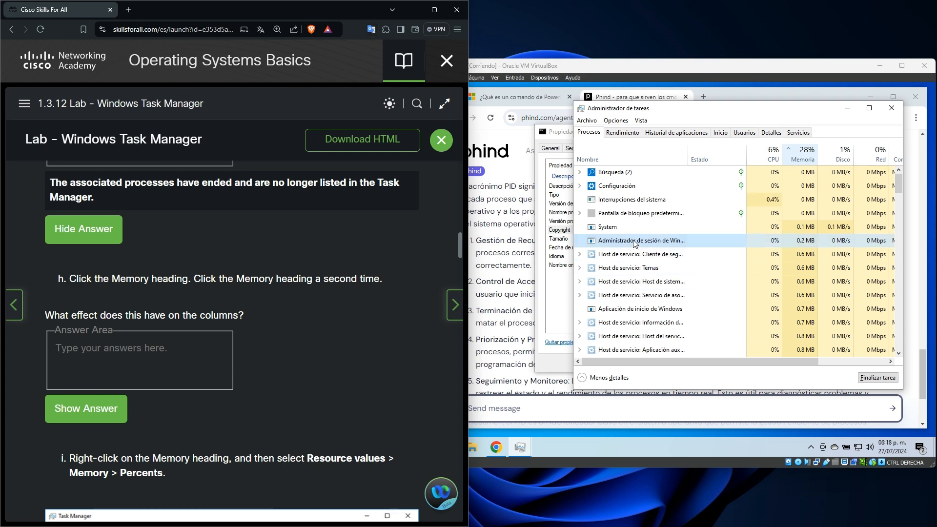
# Sort the processes by CPU, then by memory from smallest to largest, and show the session manager's available actions
pyautogui.click(755, 154)
pyautogui.click(759, 151)
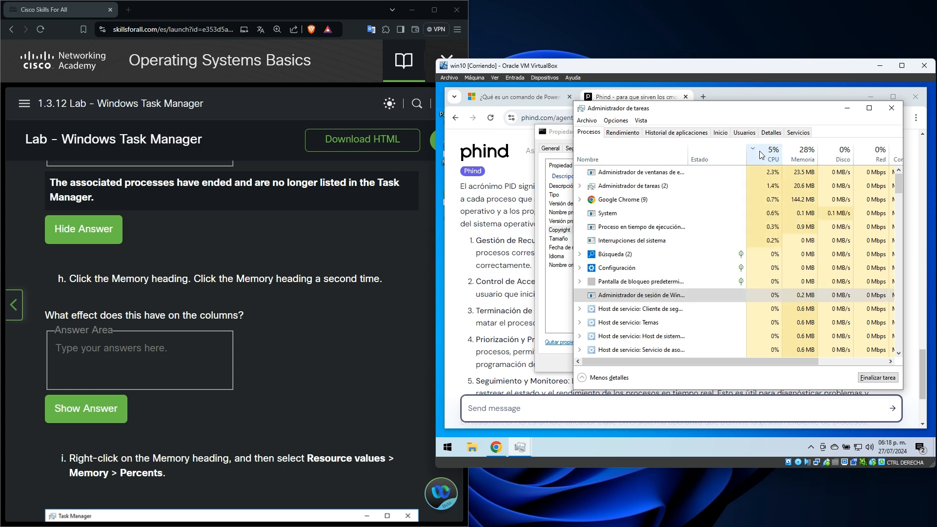
pyautogui.click(754, 148)
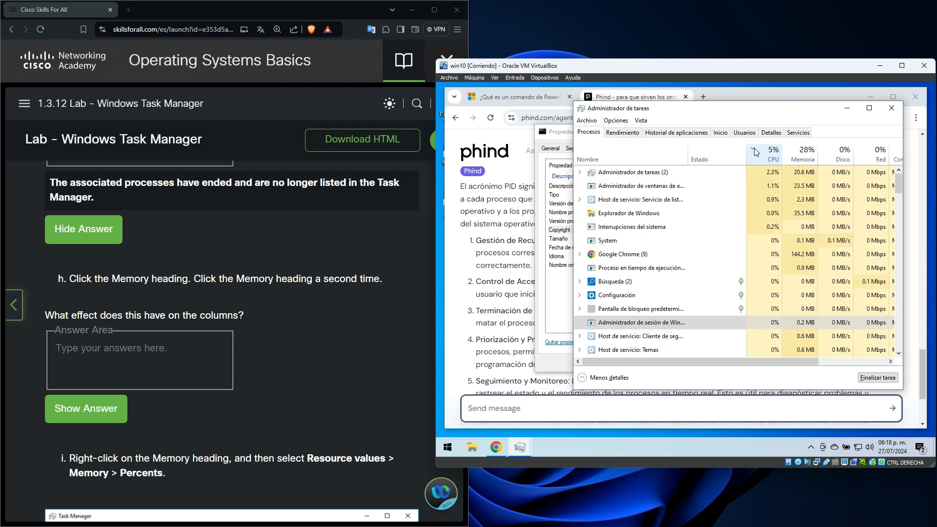
pyautogui.click(794, 153)
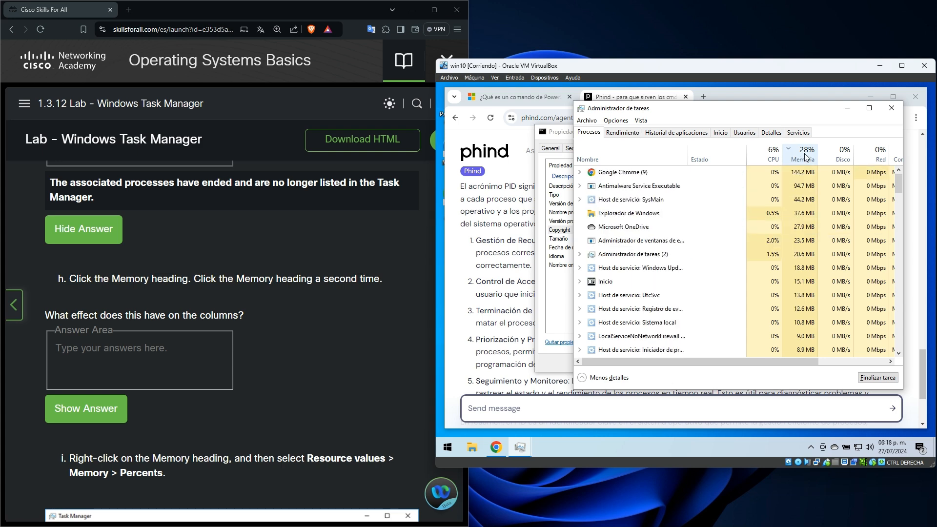
pyautogui.click(805, 157)
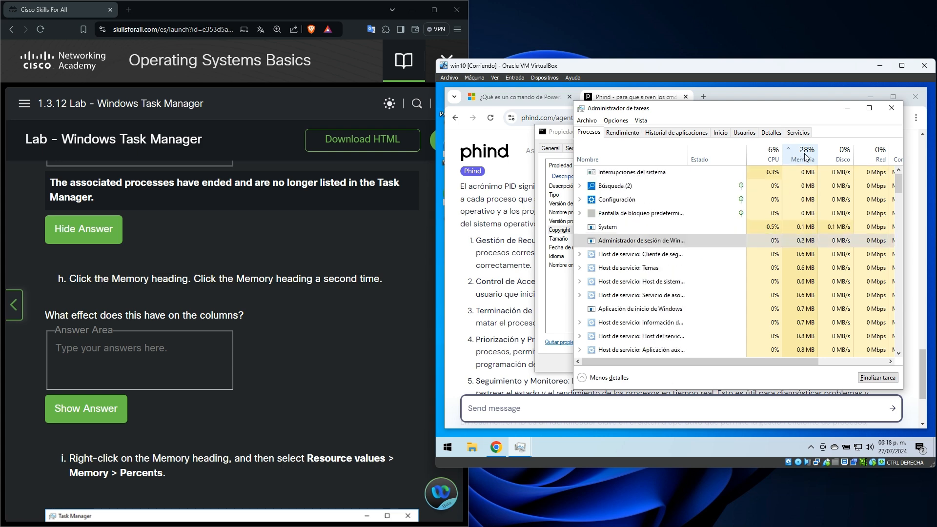
pyautogui.rightClick(732, 241)
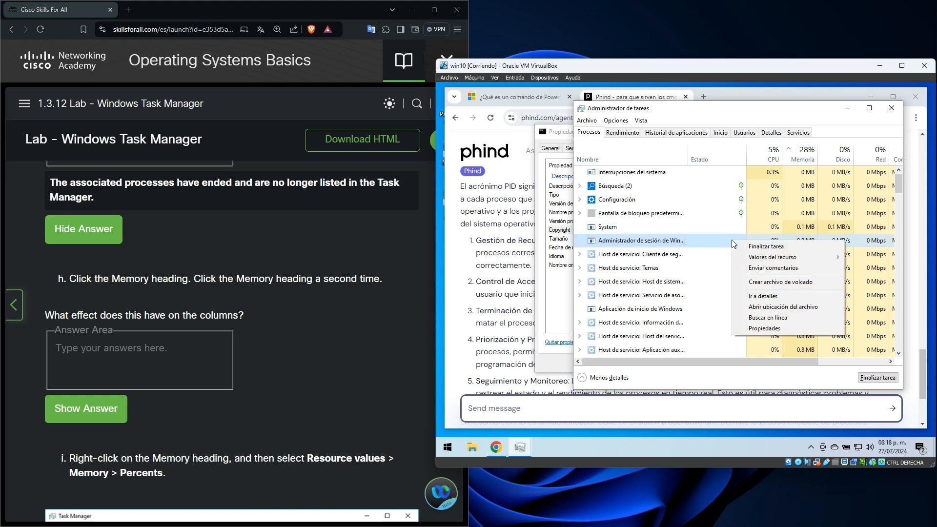
# Enter "show the admin sesion" as the answer to the question about the effect on the columns
pyautogui.click(70, 338)
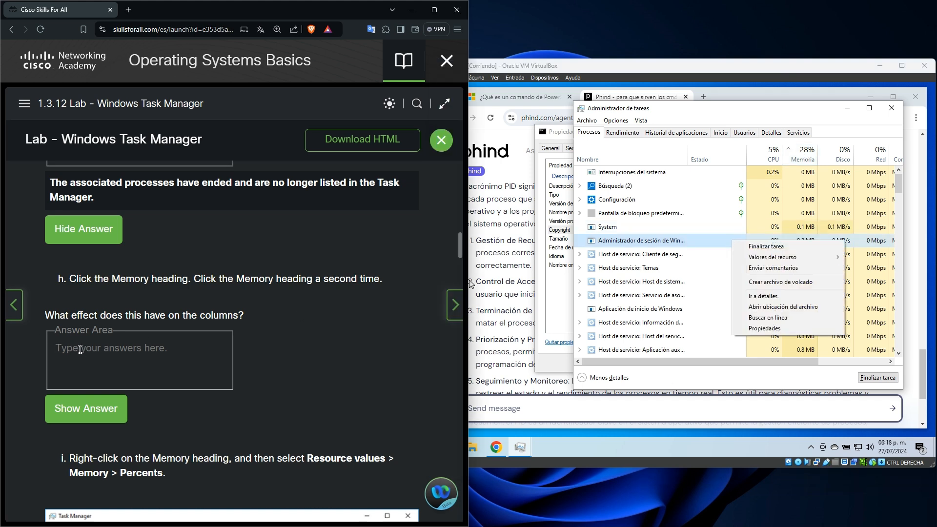
pyautogui.write('ma')
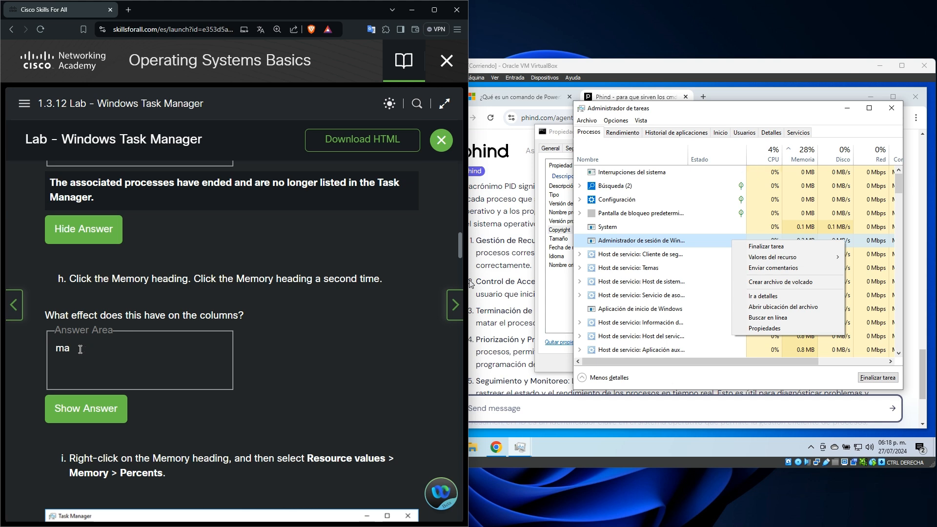
pyautogui.press('BackSpace')
pyautogui.press('BackSpace')
pyautogui.write('ss')
pyautogui.press('BackSpace')
pyautogui.press('BackSpace')
pyautogui.write('he admin sesion')
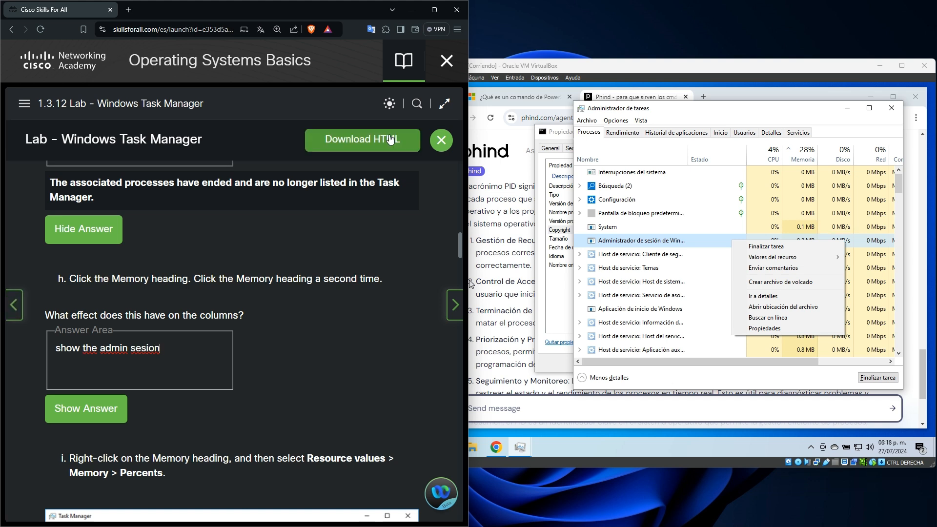
# Open the properties of the Windows session manager process to check its description
pyautogui.click(672, 240)
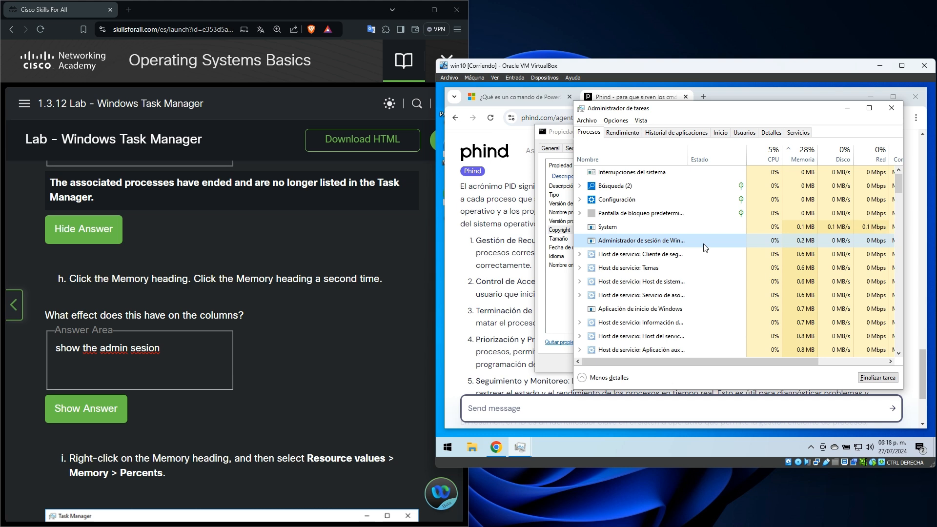
pyautogui.rightClick(653, 242)
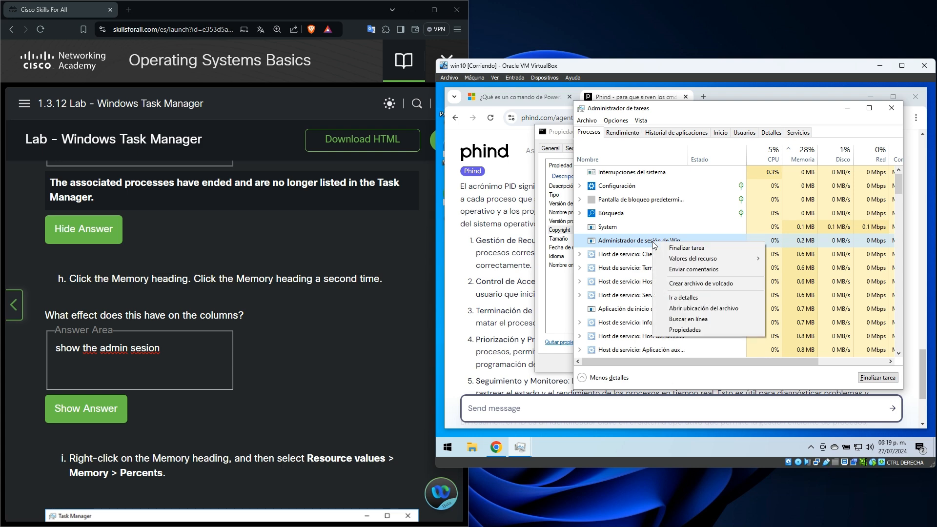
pyautogui.click(692, 330)
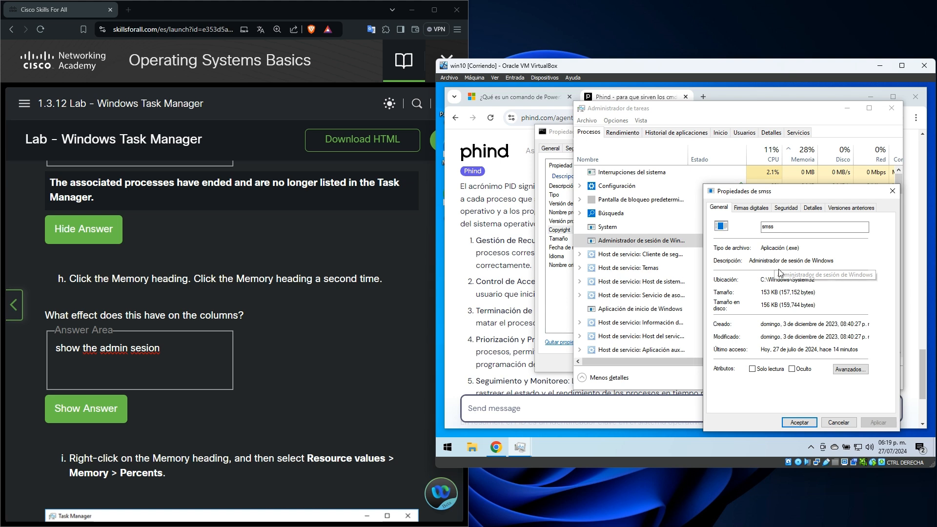
# Add "windows" to the end of the columns answer and reveal the lab's own answer
pyautogui.click(193, 354)
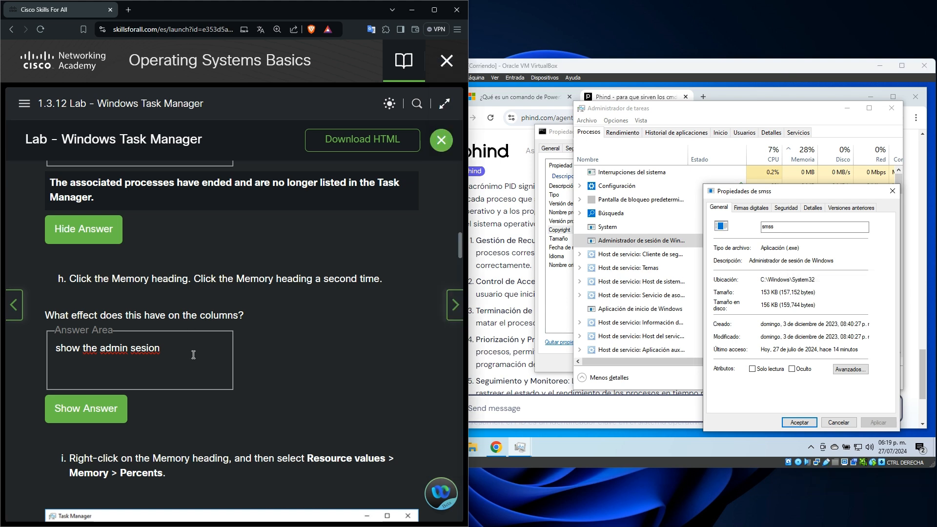
pyautogui.write('windows')
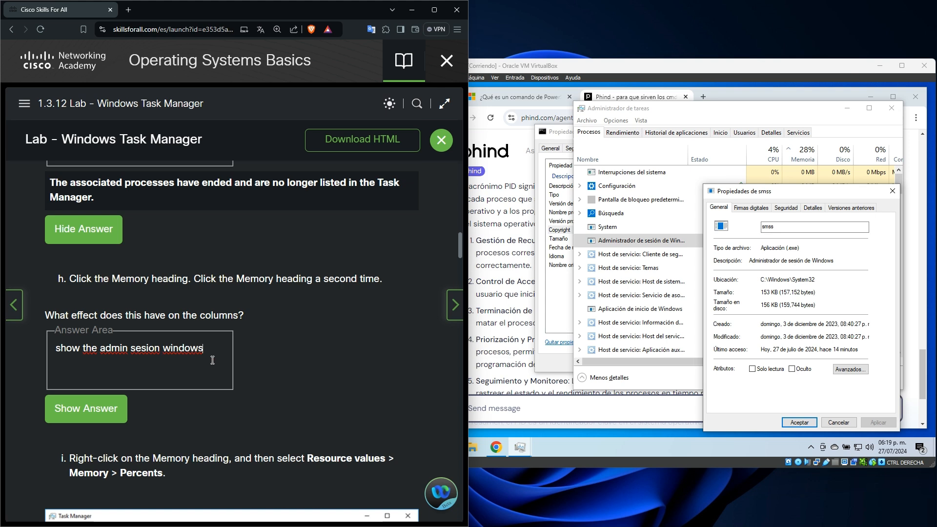
pyautogui.click(99, 411)
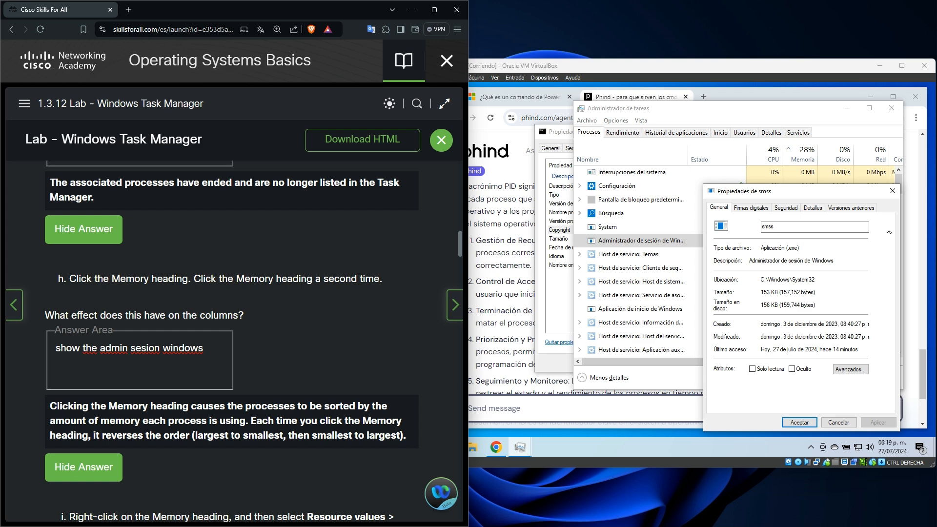
# Close the smss properties and reverse the memory sort of the process list repeatedly, ending with the largest usage first
pyautogui.click(892, 190)
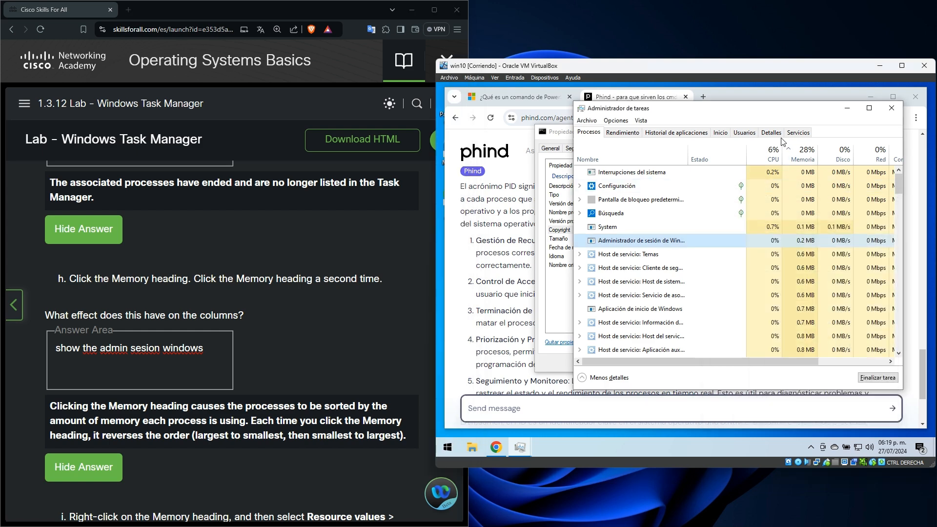
pyautogui.click(804, 157)
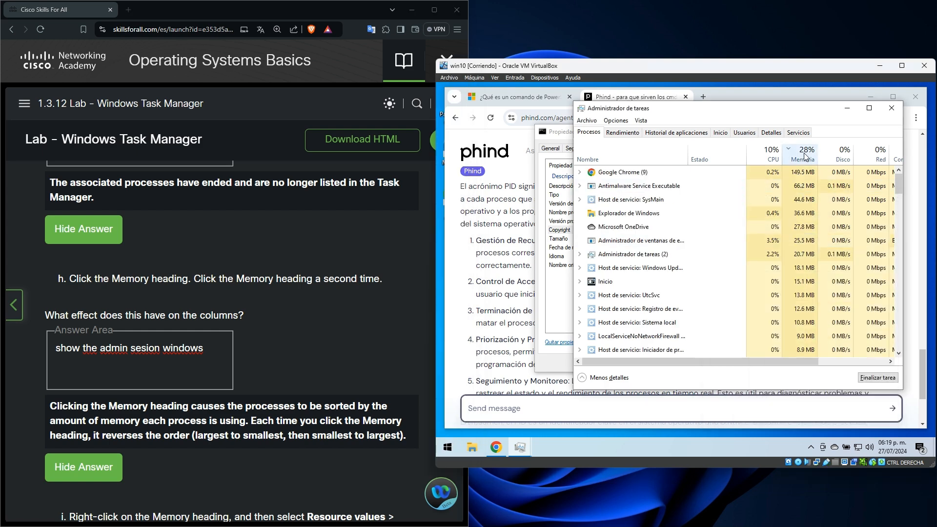
pyautogui.click(804, 156)
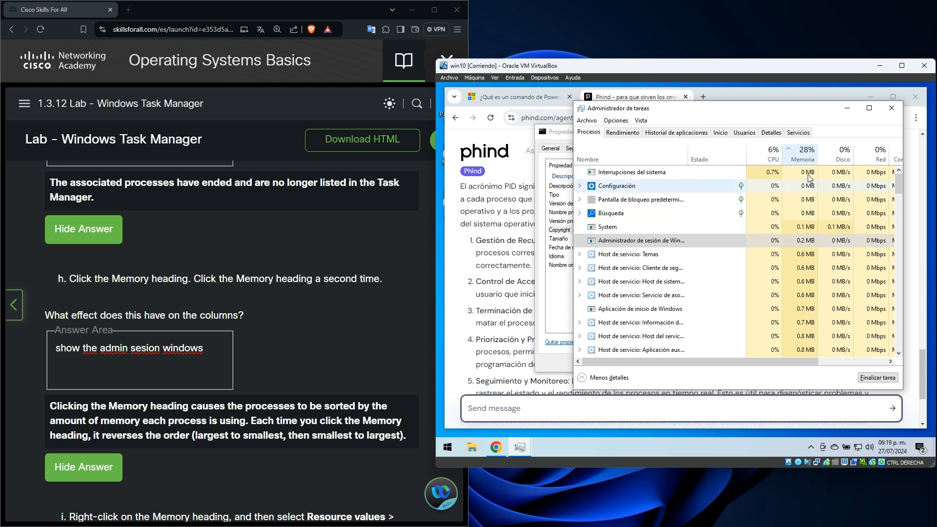
pyautogui.click(805, 155)
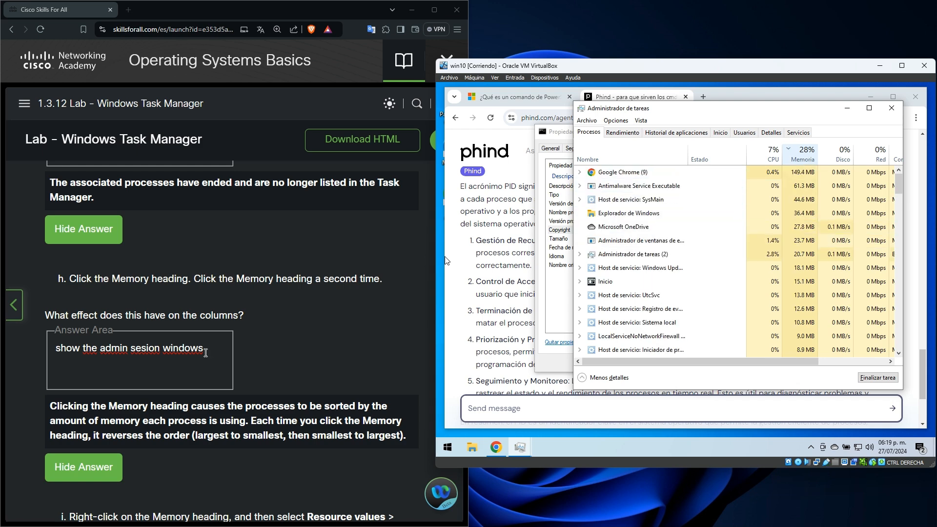
# Clear the typed answer to the question about the effect on the columns
pyautogui.moveTo(203, 358); pyautogui.dragTo(52, 353)
pyautogui.press('BackSpace')
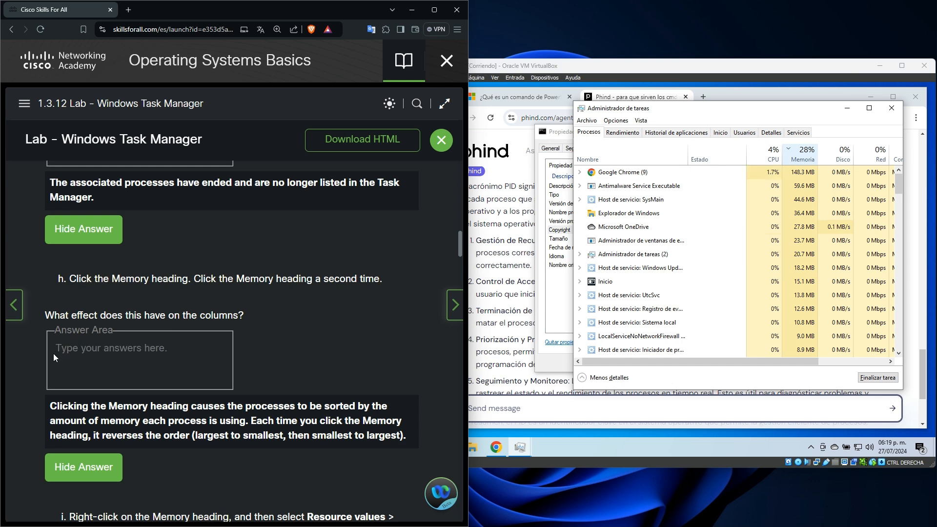
pyautogui.scroll(-1, 262, 403)
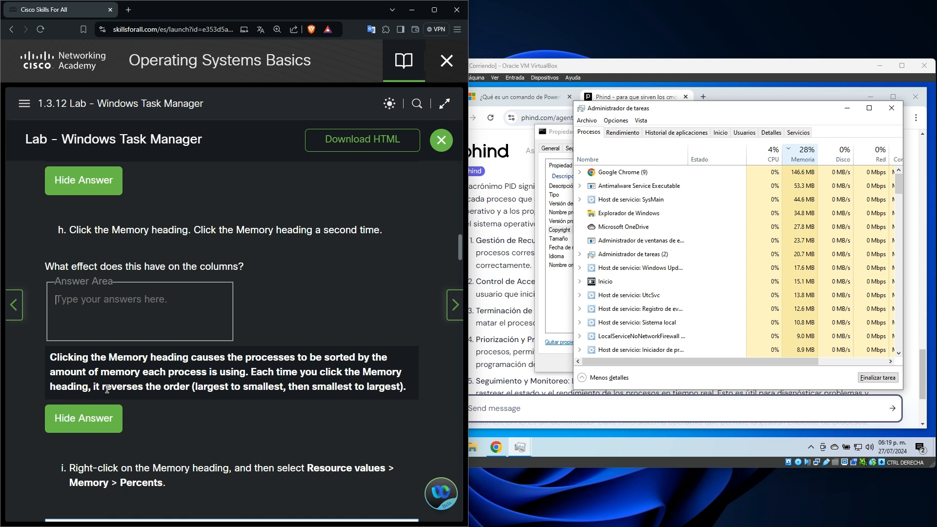
# Follow lab step i and display the memory resource values of the processes as percentages
pyautogui.scroll(-3, 179, 388)
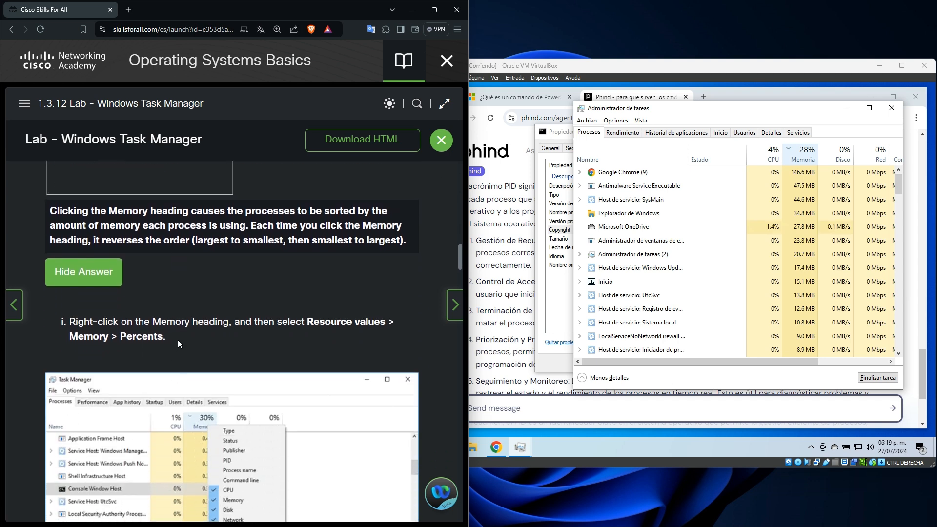
pyautogui.scroll(-1, 194, 335)
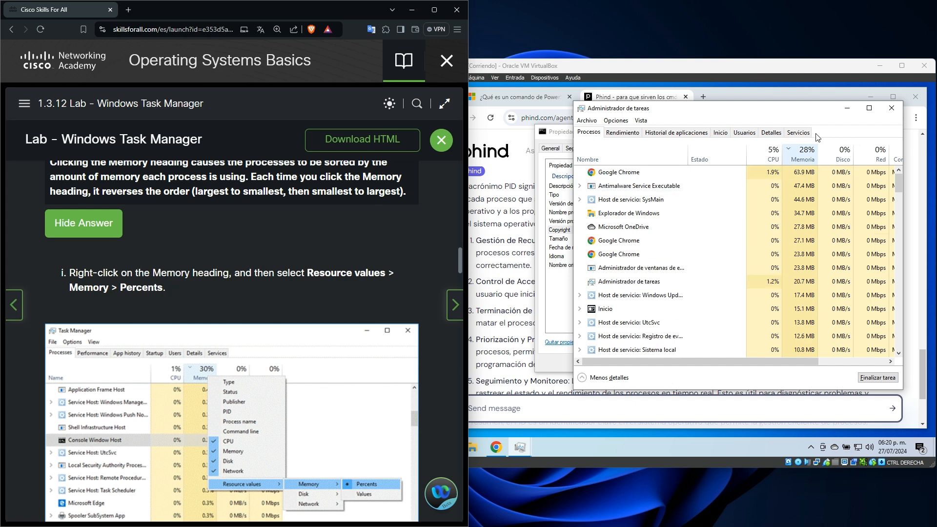
pyautogui.rightClick(805, 154)
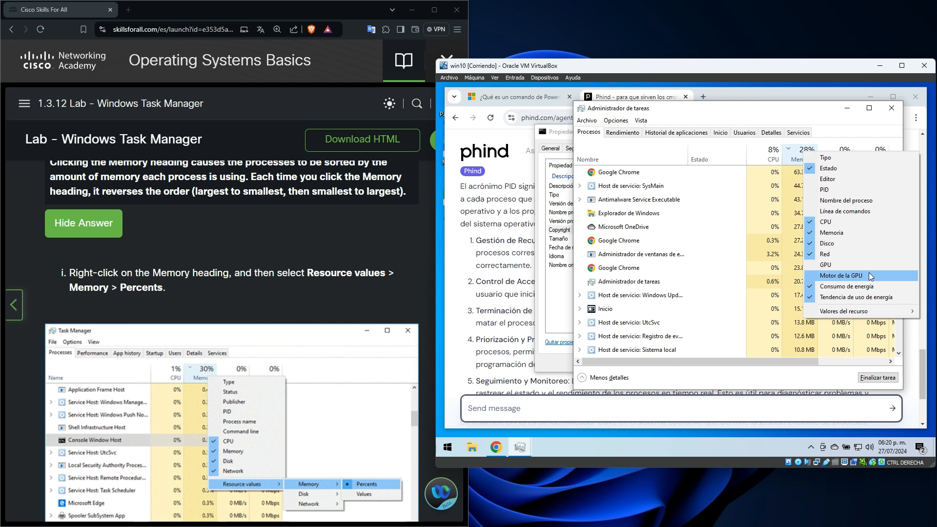
pyautogui.moveTo(869, 312)
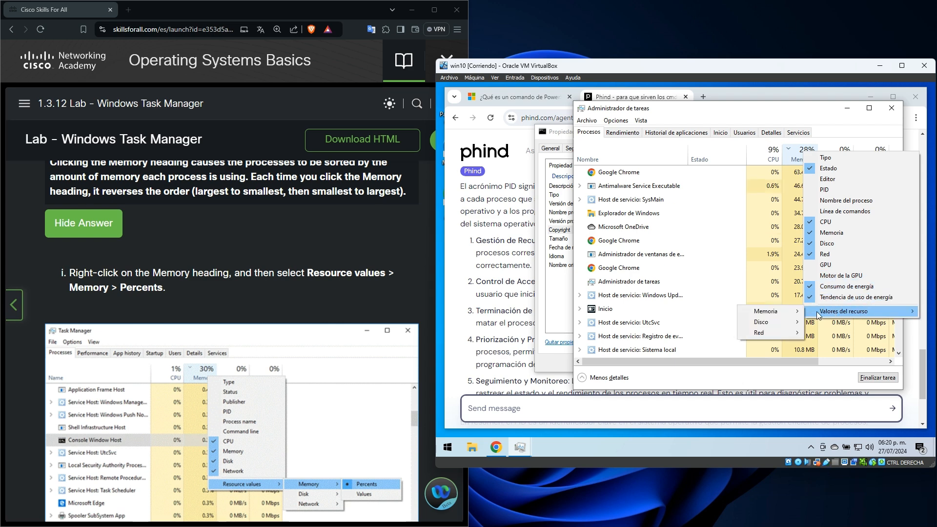
pyautogui.moveTo(761, 316)
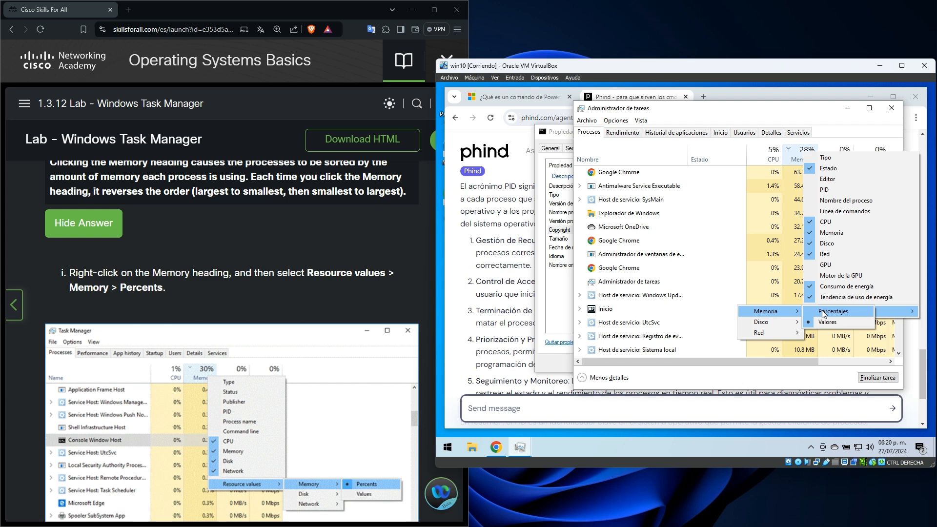
pyautogui.click(824, 312)
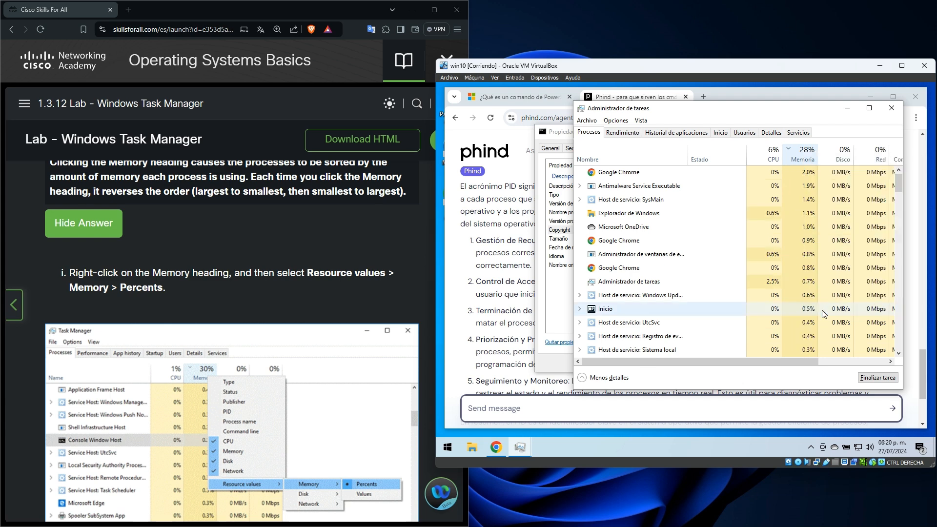
# Switch the memory column back to values and show its percentage and value options again
pyautogui.scroll(-3, 364, 293)
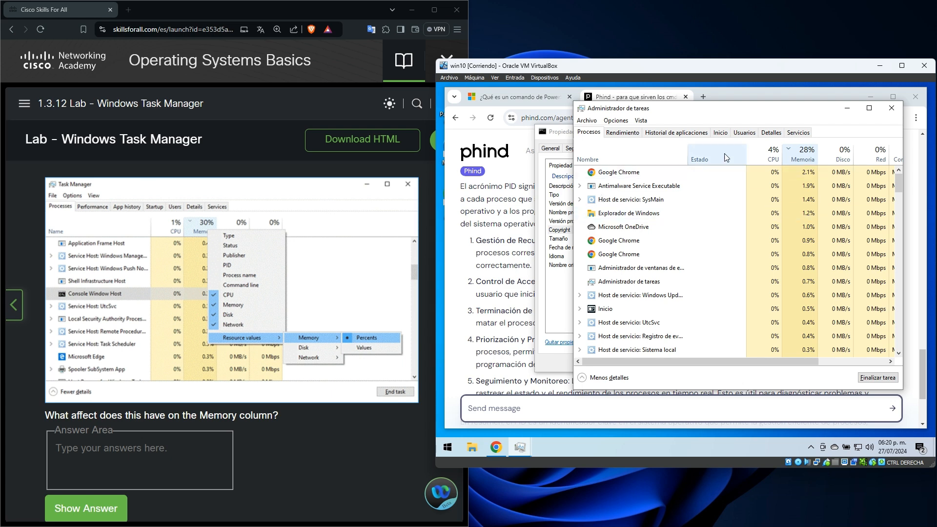
pyautogui.rightClick(800, 155)
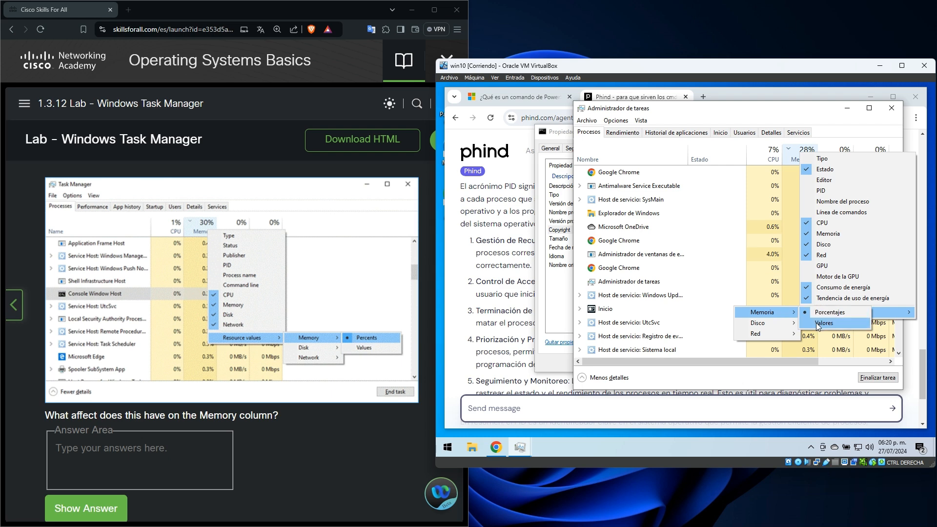
pyautogui.click(816, 323)
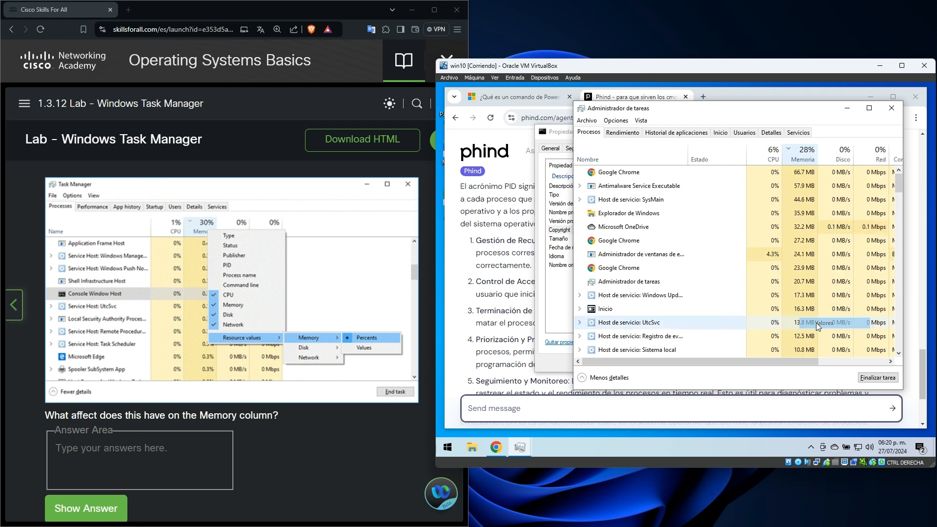
pyautogui.rightClick(805, 155)
pyautogui.moveTo(859, 314)
pyautogui.moveTo(794, 315)
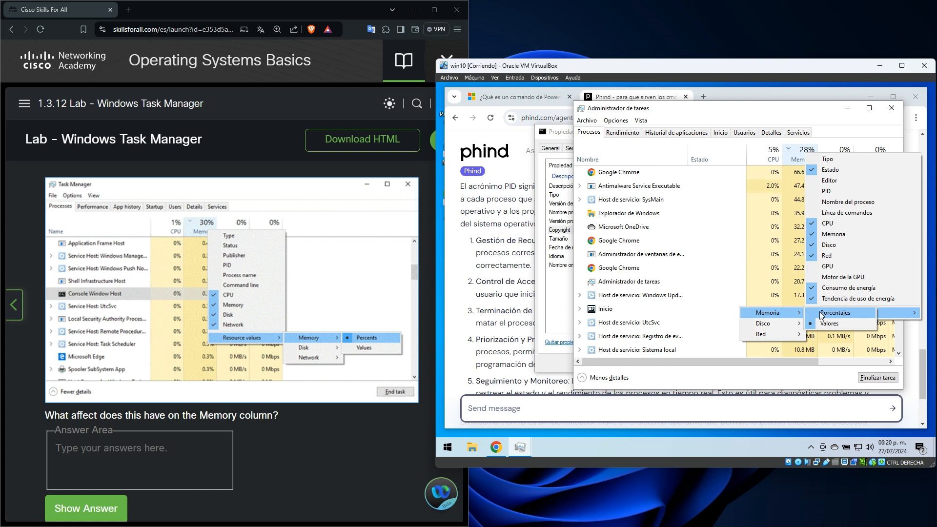
# Answer the question about the effect on the Memory column with "cahnge the values" and reveal the lab's own answer
pyautogui.click(435, 400)
pyautogui.write('cahnge t')
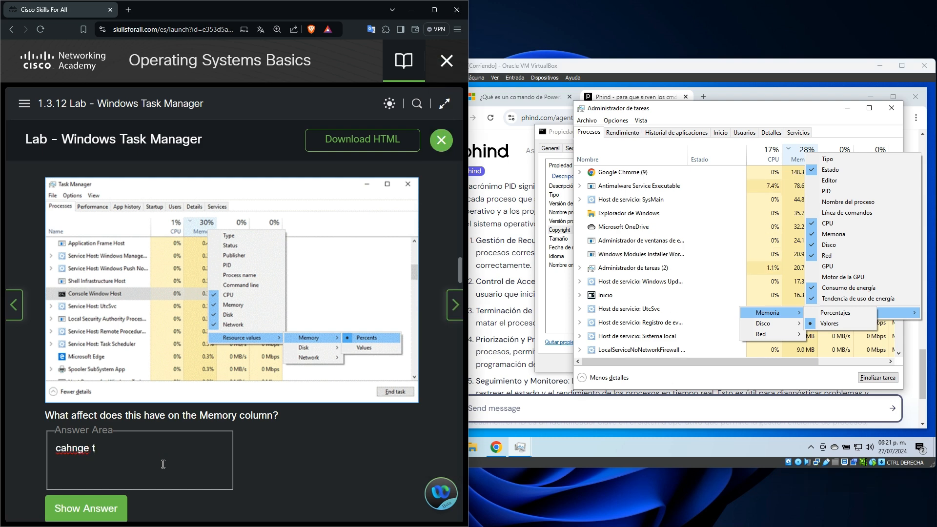
pyautogui.write('he calues')
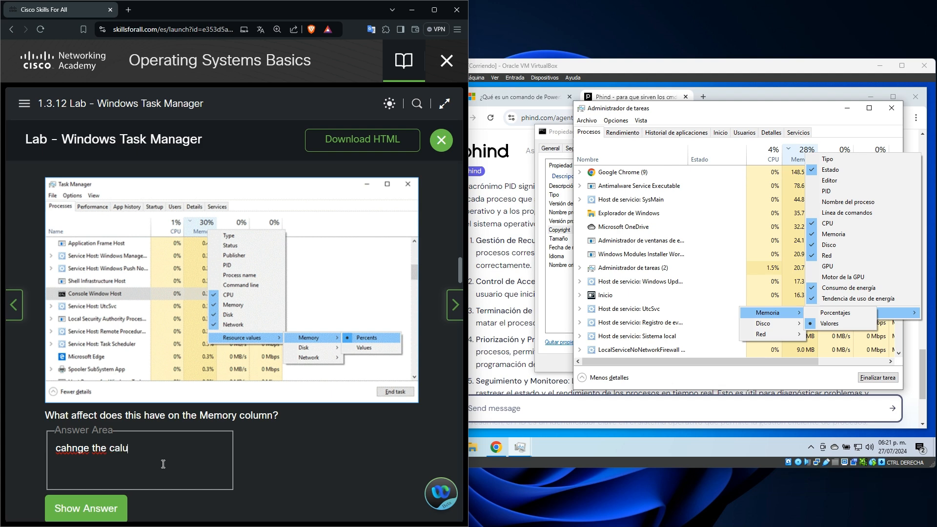
pyautogui.press('BackSpace')
pyautogui.press('BackSpace')
pyautogui.write('values')
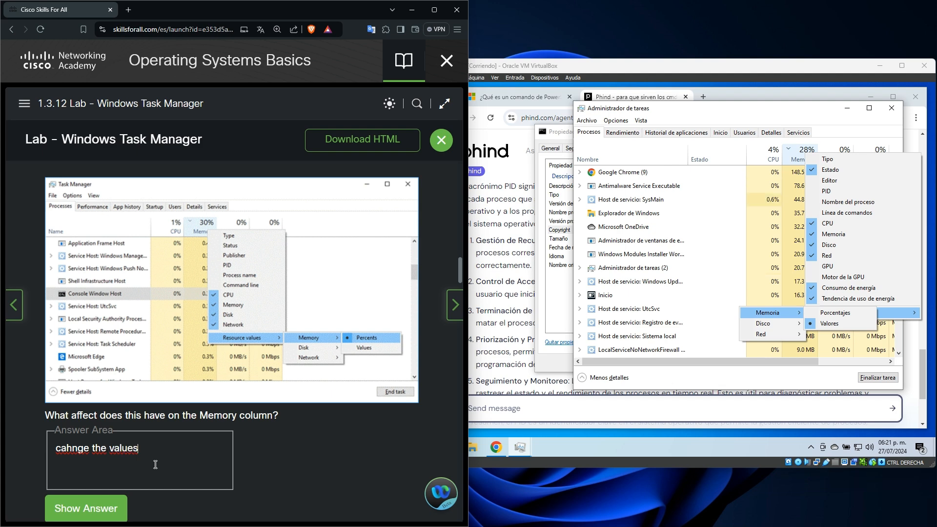
pyautogui.click(112, 501)
# Translate the question "How could this be useful?" into Spanish and reveal the lab's own answer to it
pyautogui.scroll(-2, 158, 474)
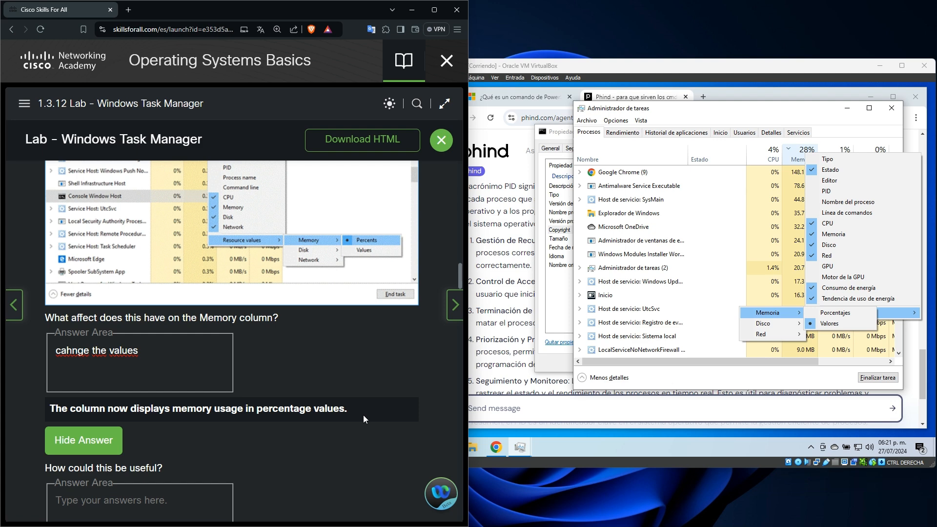
pyautogui.scroll(-3, 363, 414)
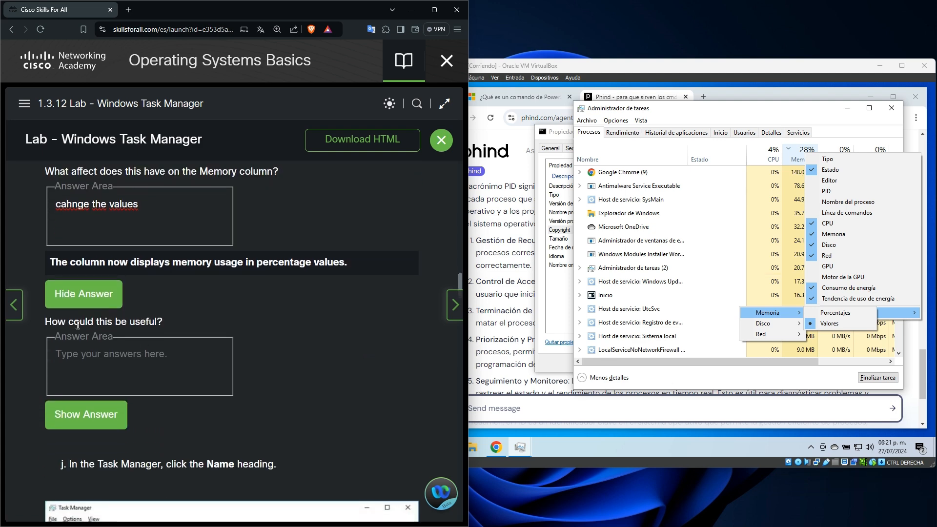
pyautogui.moveTo(163, 322); pyautogui.dragTo(47, 323)
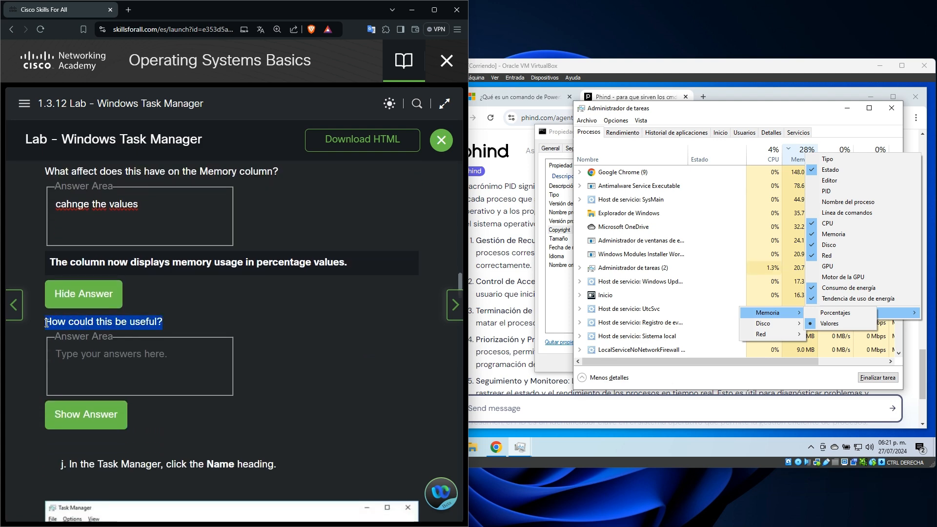
pyautogui.click(369, 29)
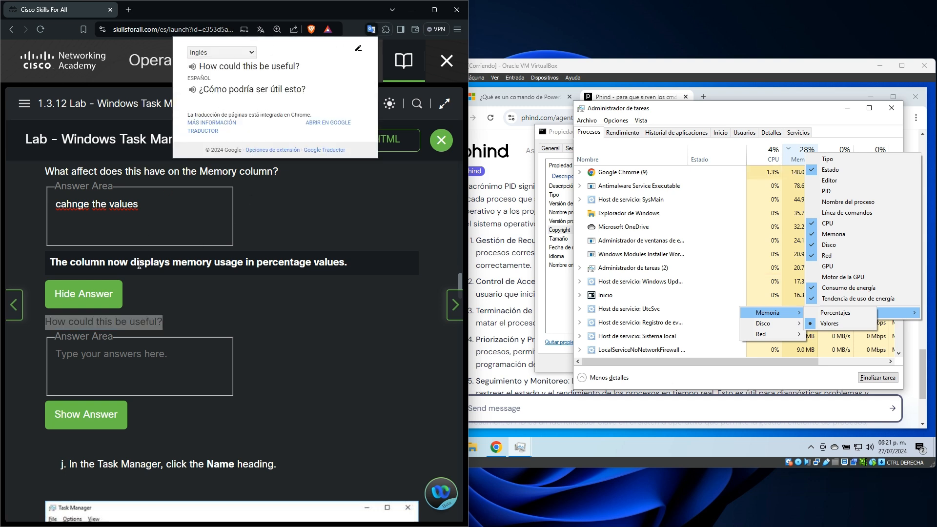
pyautogui.click(160, 353)
pyautogui.click(100, 423)
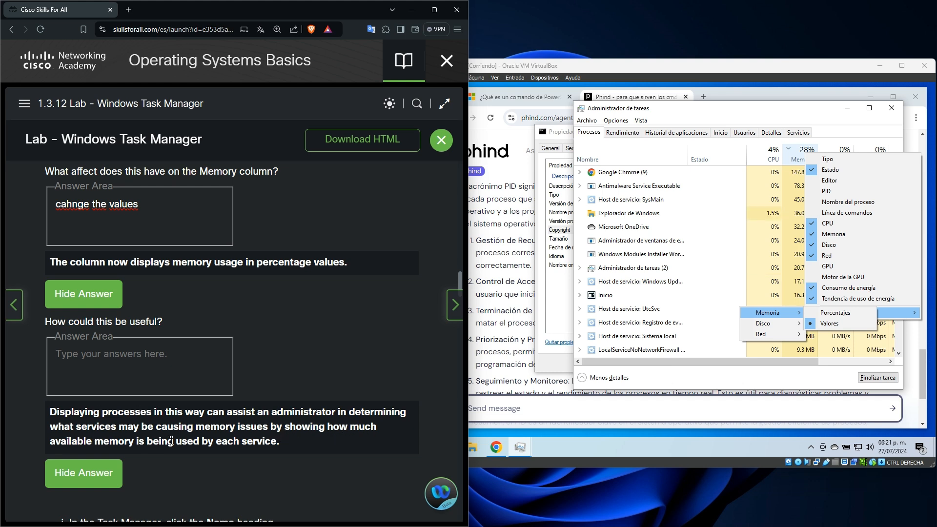
# Sort the processes by status and read lab steps j and k about the Name heading and Microsoft Edge
pyautogui.scroll(-3, 319, 439)
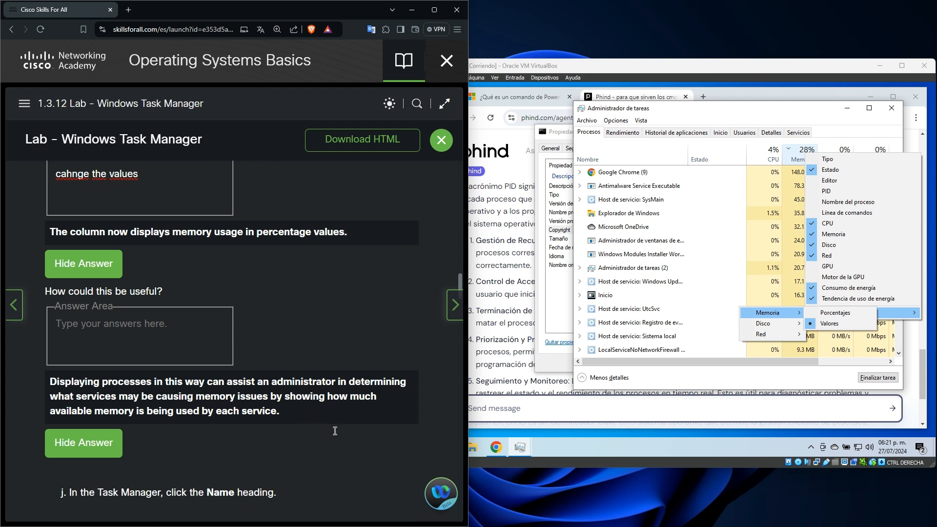
pyautogui.scroll(-1, 364, 341)
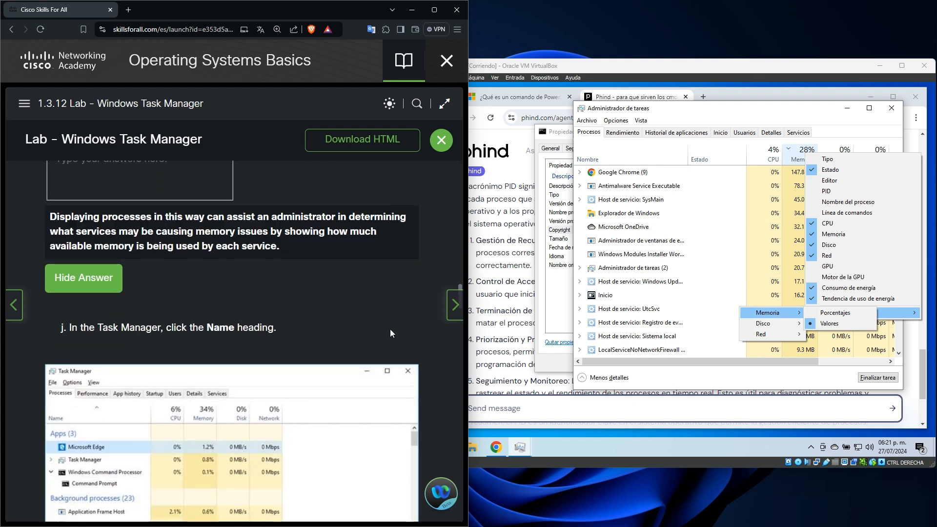
pyautogui.click(723, 149)
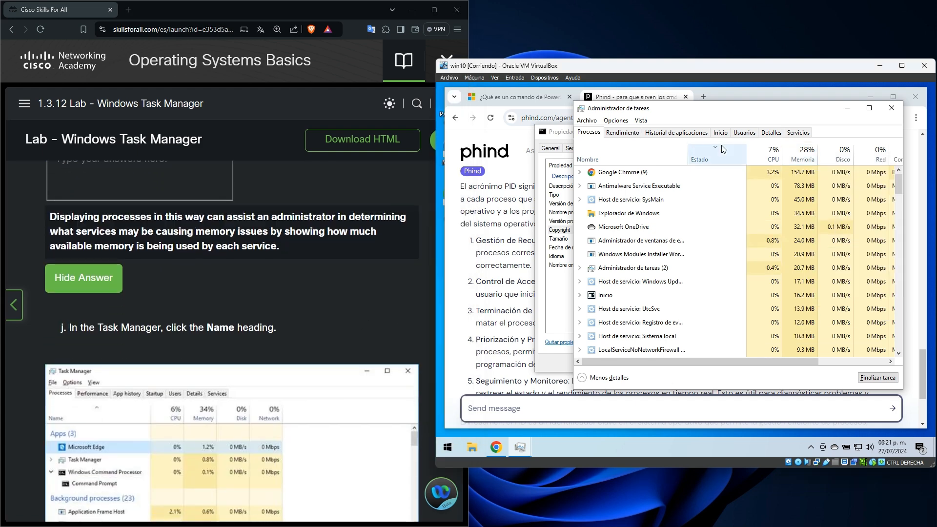
pyautogui.scroll(-1, 87, 318)
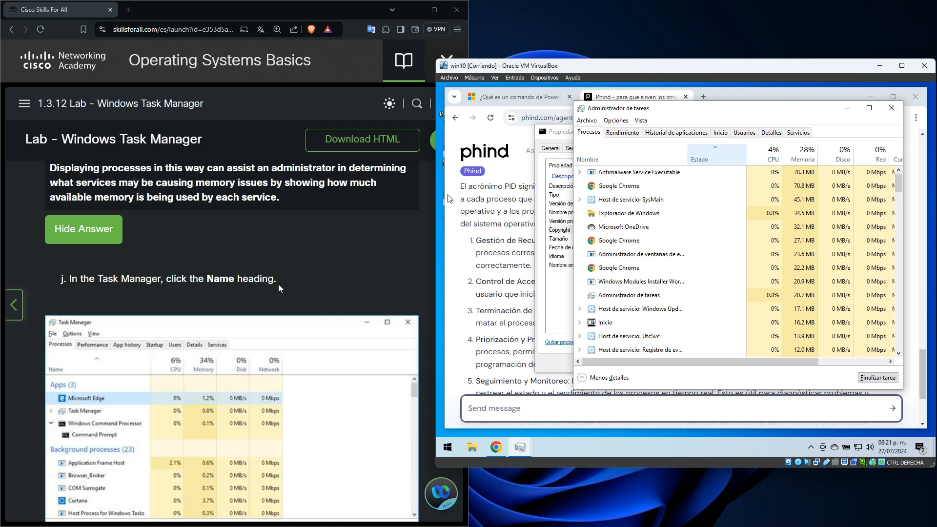
pyautogui.scroll(-2, 278, 284)
pyautogui.scroll(-1, 281, 288)
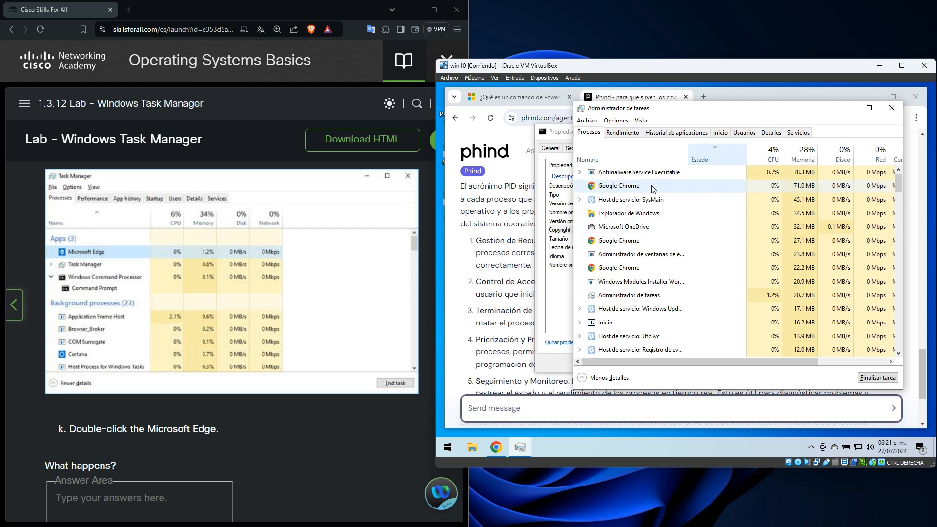
# Sort the processes by memory and by CPU, and restart Task Manager
pyautogui.click(800, 155)
pyautogui.click(771, 159)
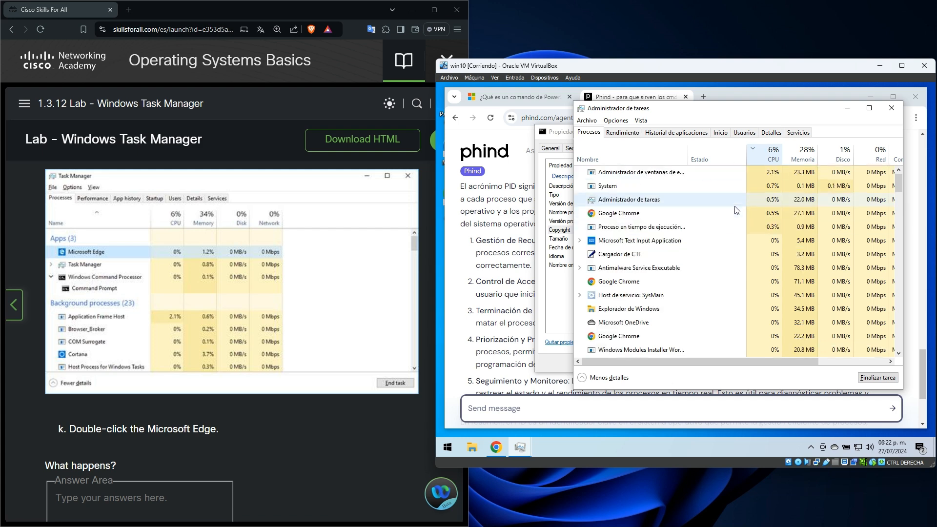
pyautogui.click(878, 110)
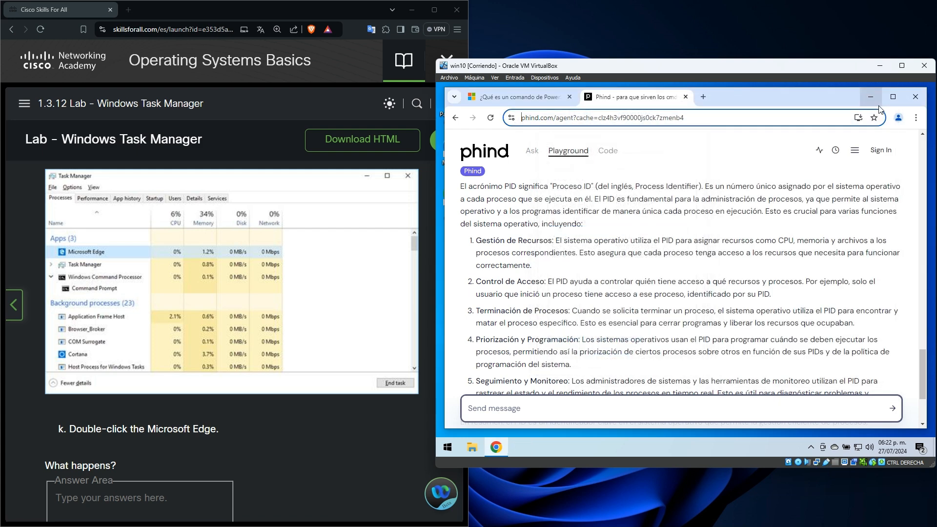
pyautogui.hotkey('ctrl', 'shift', 'Escape')
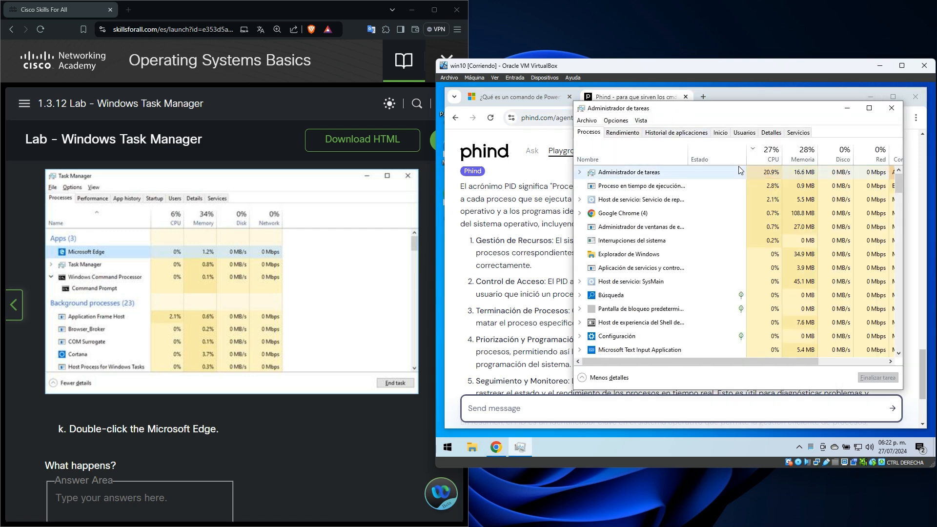
# Set the resource display of the Memory column to values instead of percentages
pyautogui.rightClick(802, 153)
pyautogui.moveTo(840, 313)
pyautogui.moveTo(782, 314)
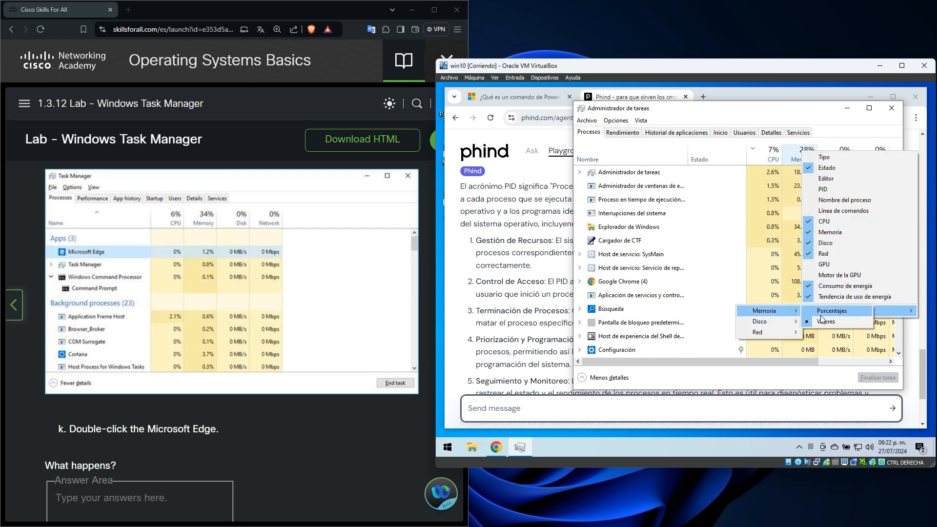
pyautogui.click(829, 321)
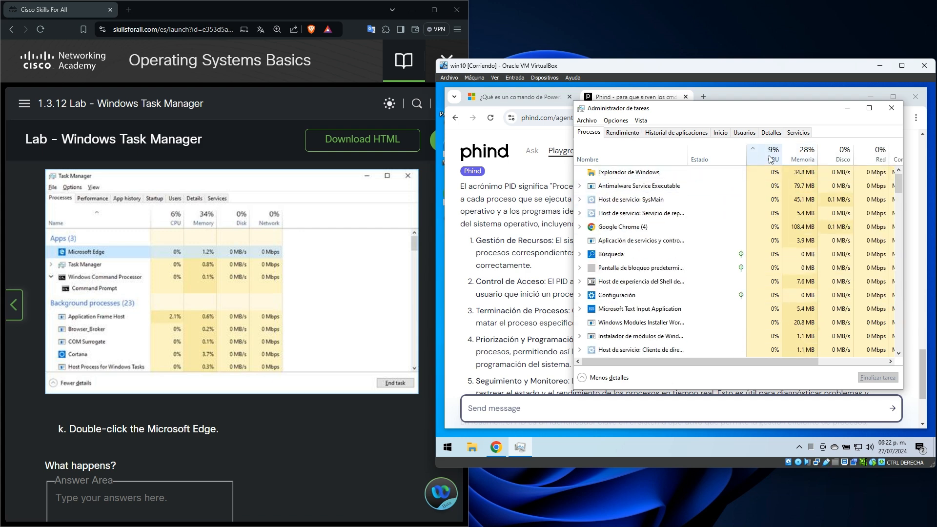
# Sort the processes by memory and by disk, and look through the sorted list
pyautogui.click(803, 154)
pyautogui.click(844, 155)
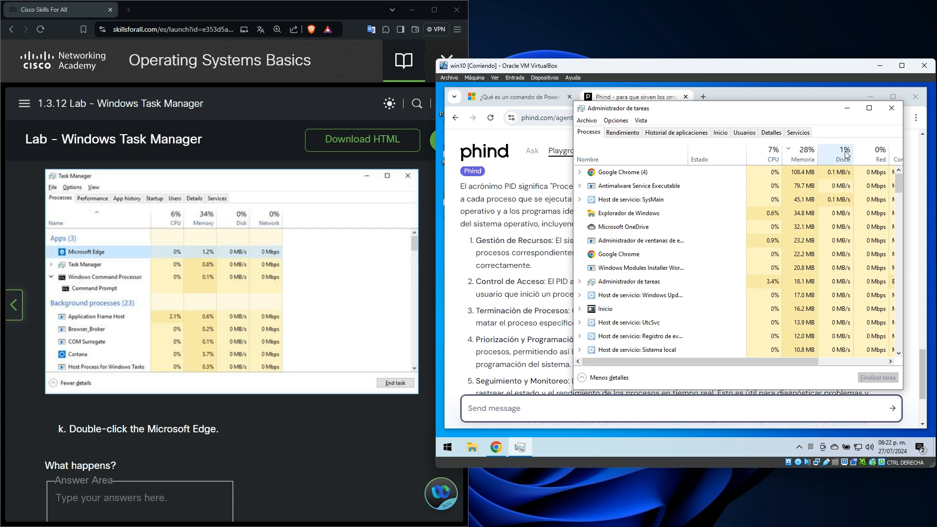
pyautogui.scroll(-10, 732, 191)
pyautogui.scroll(-12, 731, 192)
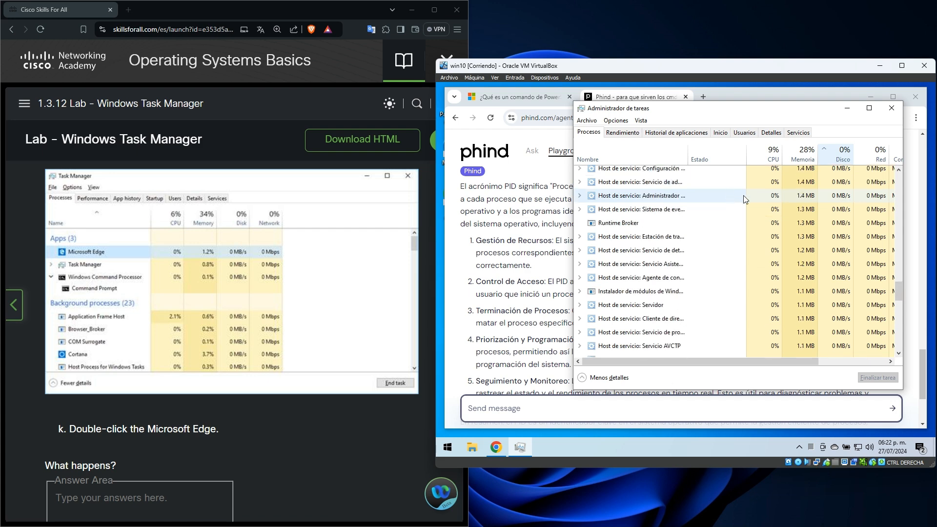
pyautogui.moveTo(897, 291); pyautogui.dragTo(897, 162)
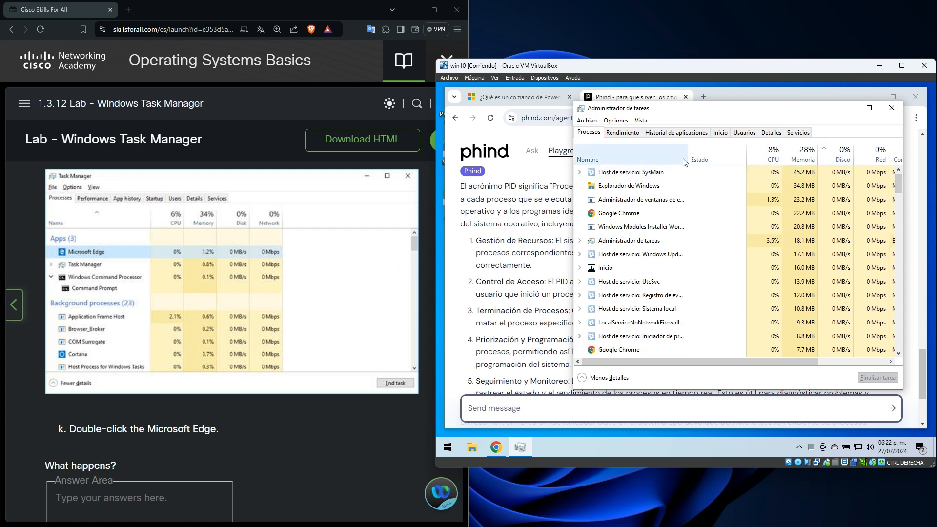
# Sort the processes by status and by name, read the question in lab step k, and expand the Google Chrome process group
pyautogui.click(741, 163)
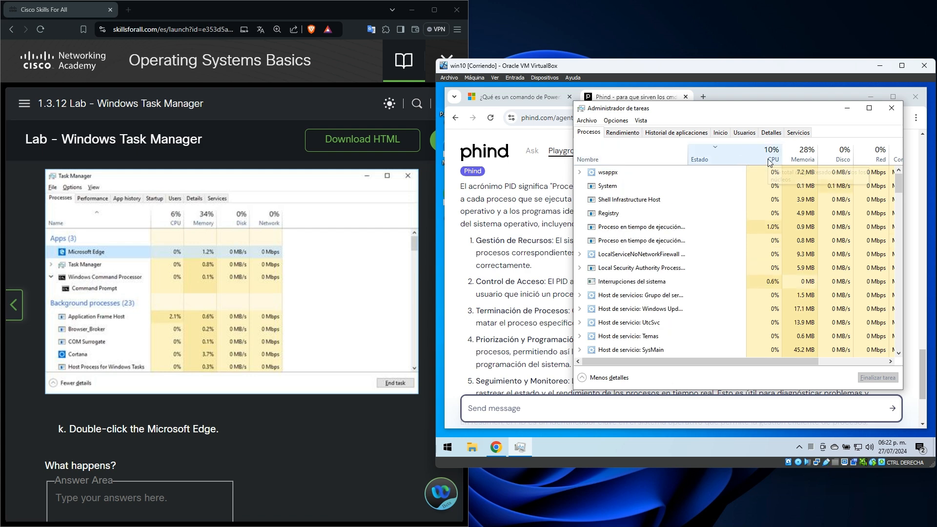
pyautogui.click(681, 163)
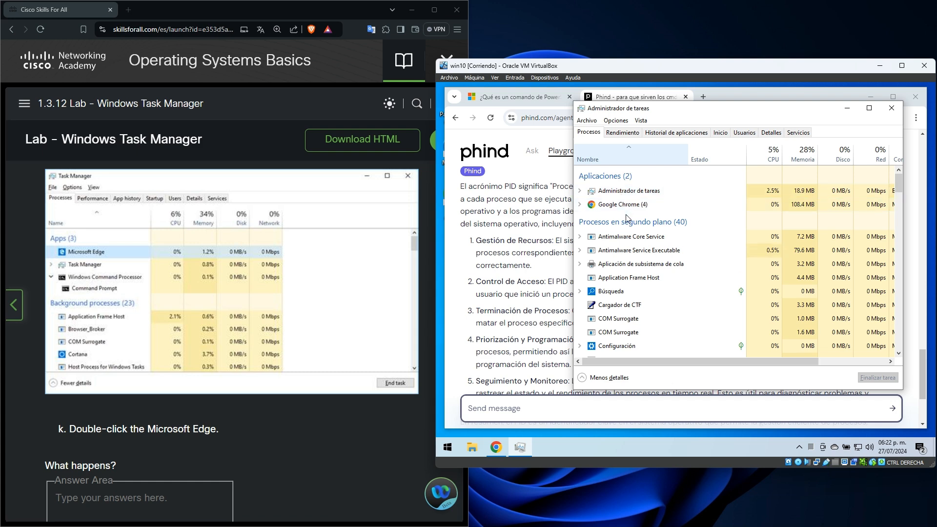
pyautogui.click(631, 205)
pyautogui.scroll(-2, 358, 259)
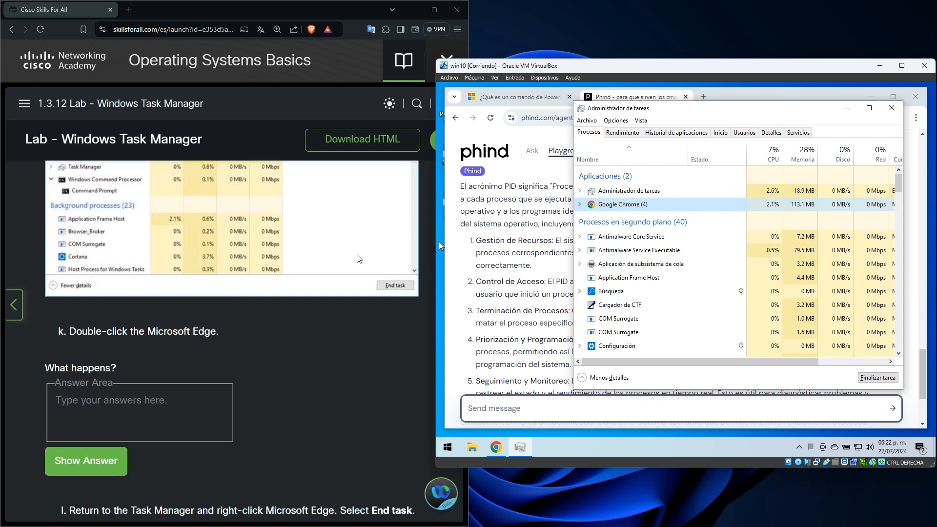
pyautogui.doubleClick(636, 208)
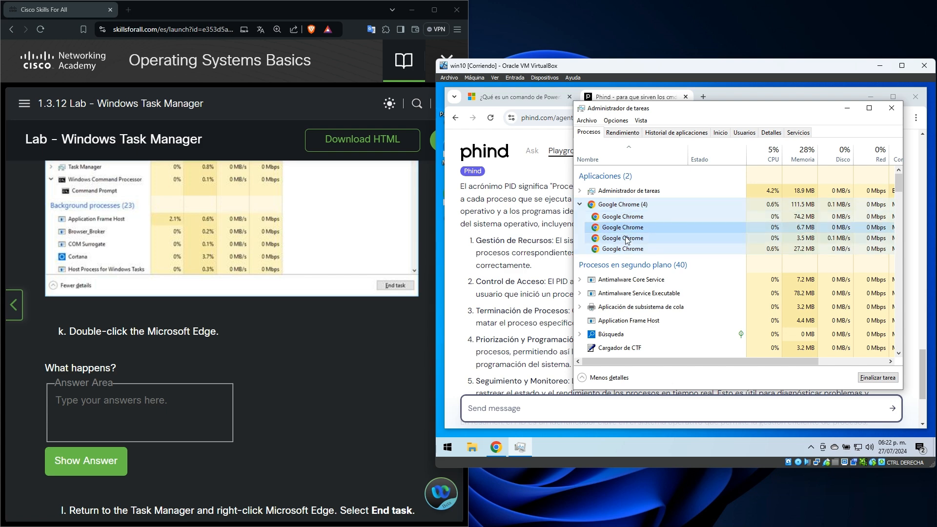
pyautogui.click(637, 249)
# Answer the "What happens?" question of lab step k with "show more proccess" and reveal the lab's own answer
pyautogui.click(133, 414)
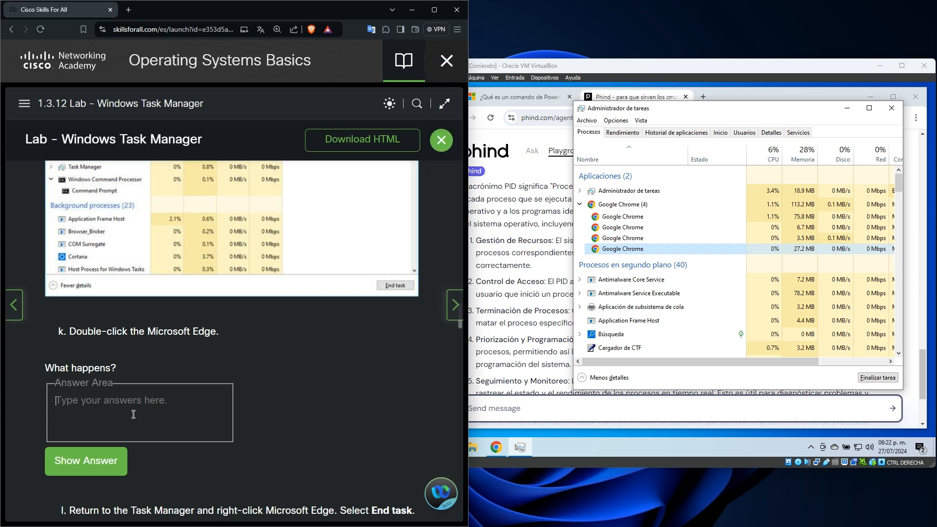
pyautogui.write('shw')
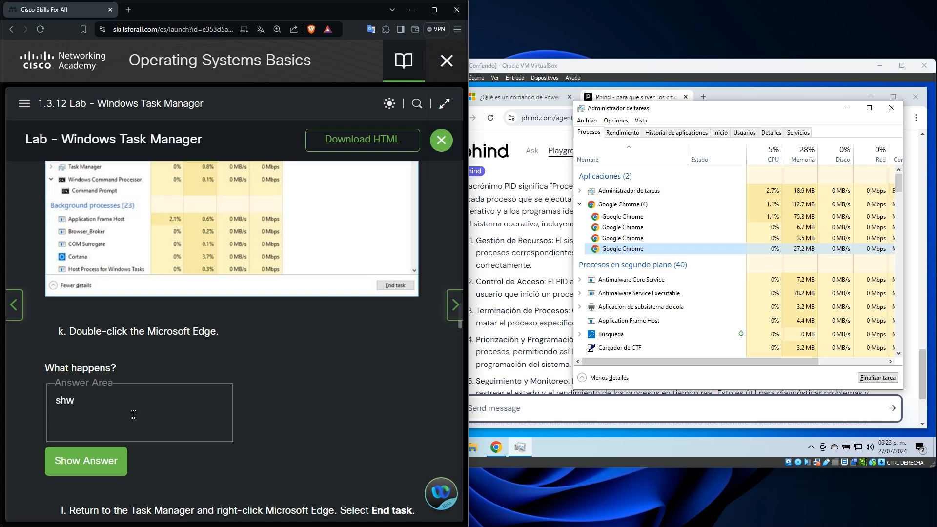
pyautogui.press('BackSpace')
pyautogui.write('ow ')
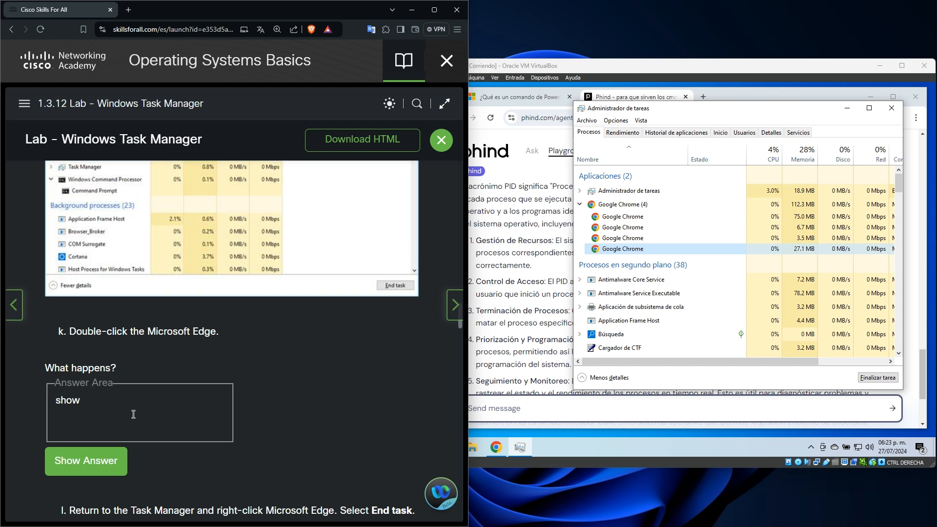
pyautogui.write('more proccess')
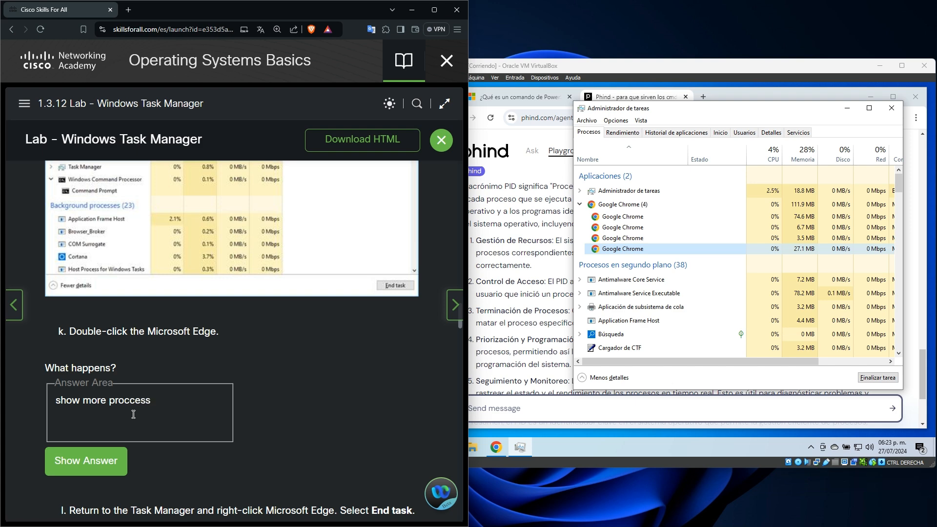
pyautogui.click(106, 461)
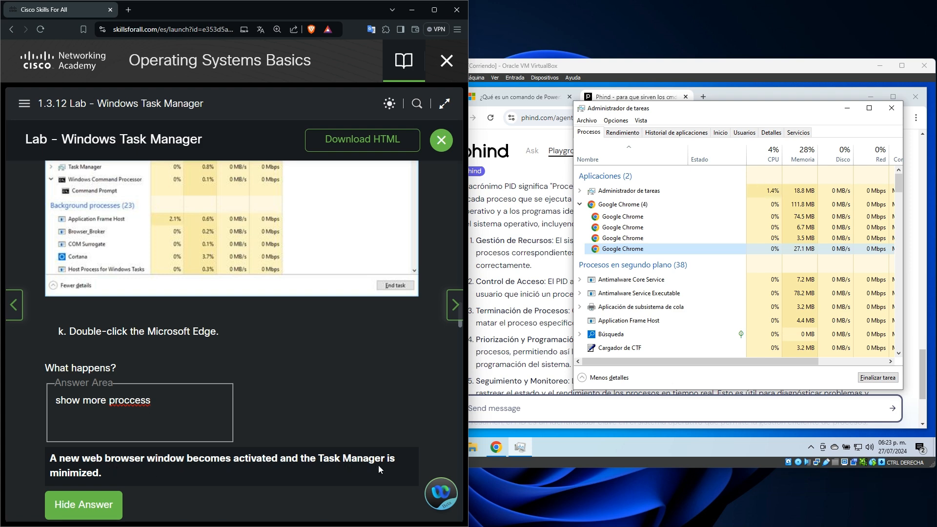
# Reread lab steps k and l, and repeat the step k action on the Google Chrome process group
pyautogui.scroll(-2, 204, 445)
pyautogui.scroll(3, 204, 445)
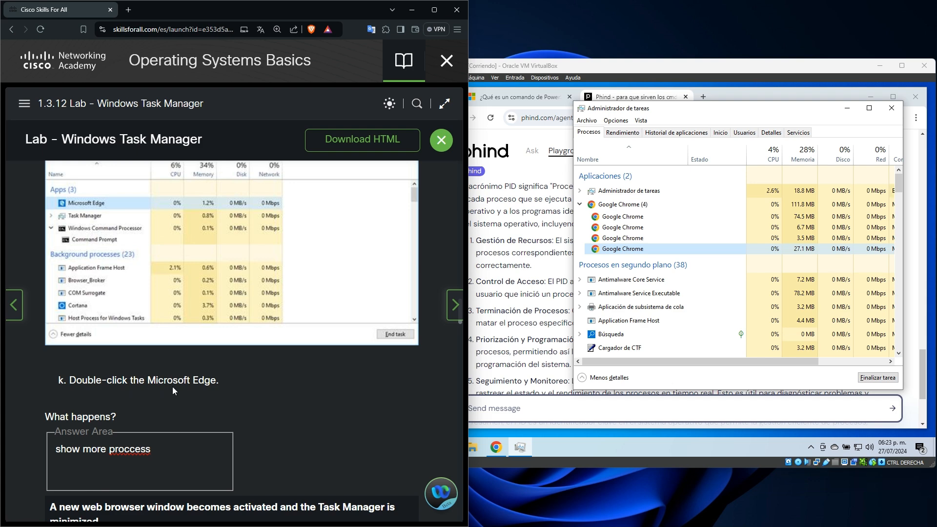
pyautogui.scroll(4, 170, 387)
pyautogui.scroll(-4, 182, 388)
pyautogui.scroll(3, 184, 389)
pyautogui.scroll(-12, 183, 390)
pyautogui.scroll(5, 185, 393)
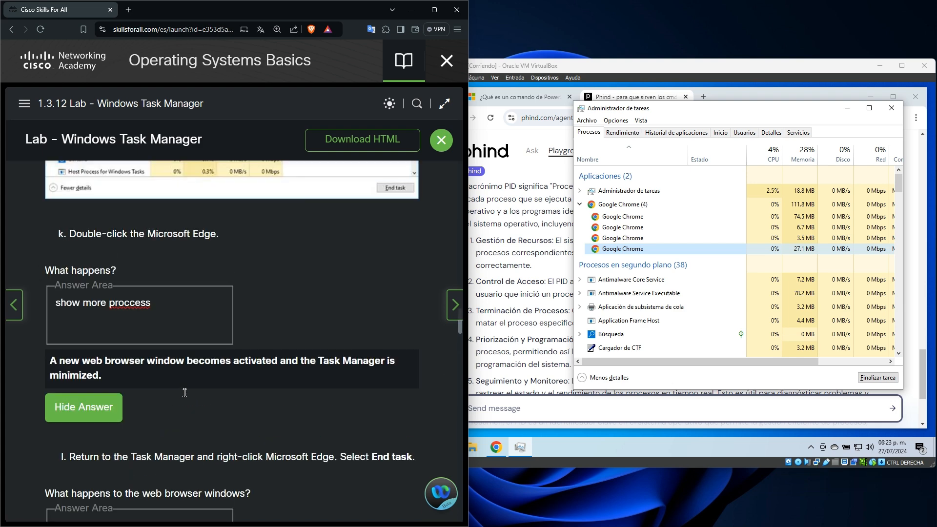
pyautogui.doubleClick(645, 203)
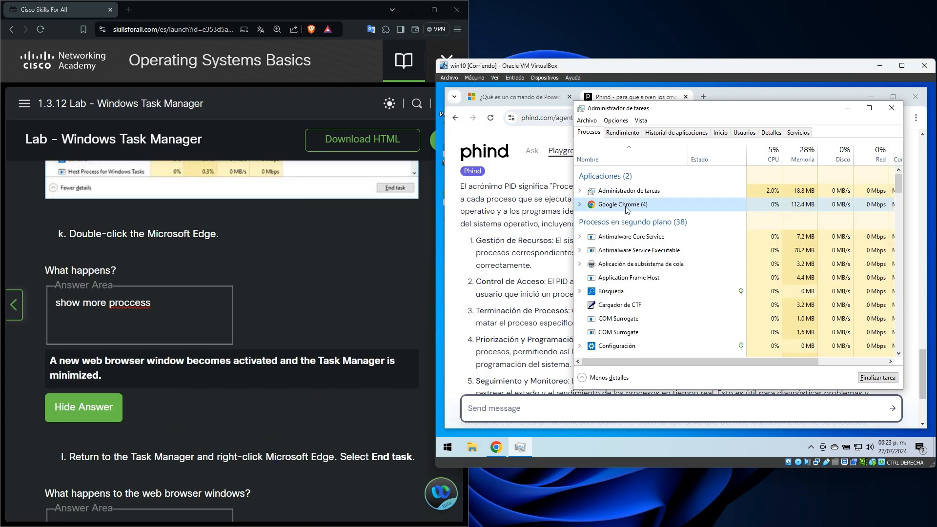
pyautogui.doubleClick(628, 205)
pyautogui.doubleClick(627, 208)
# Read the lab's question about the web browser windows and end the Google Chrome task
pyautogui.rightClick(626, 208)
pyautogui.click(336, 346)
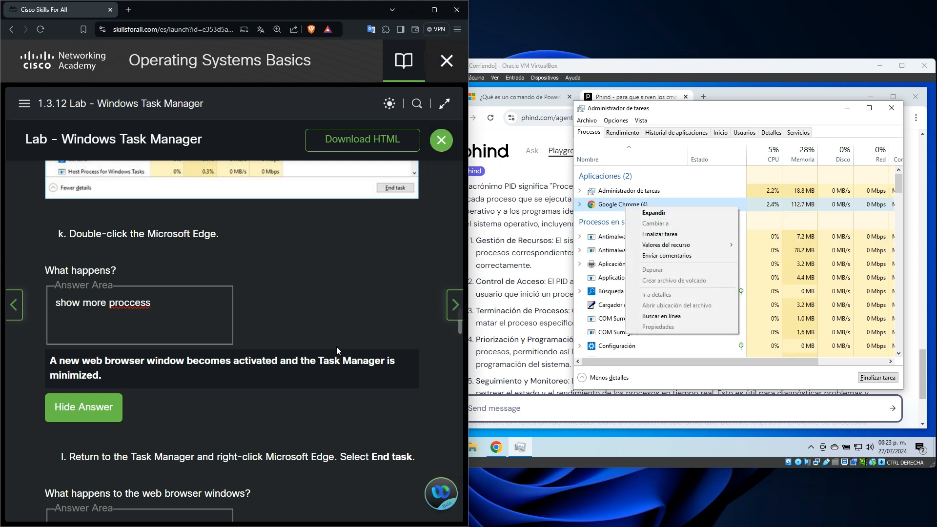
pyautogui.scroll(-3, 335, 347)
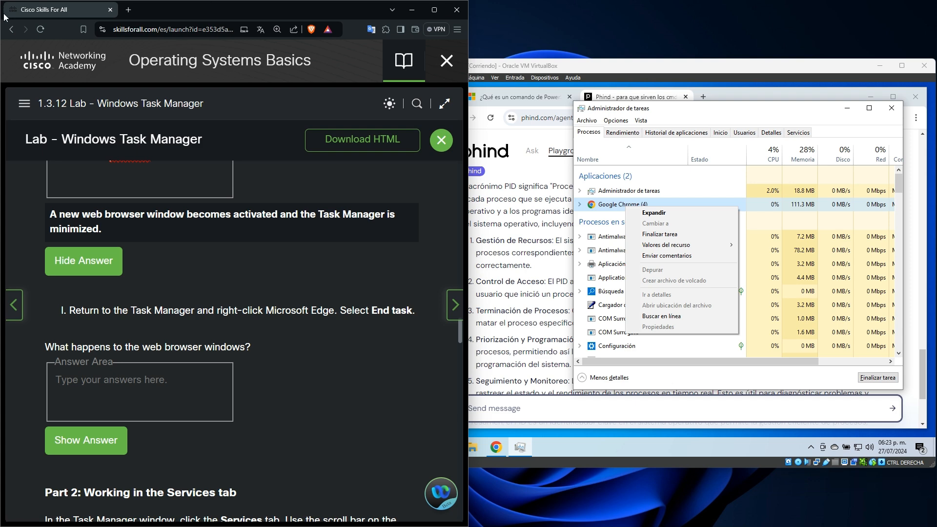
pyautogui.click(678, 234)
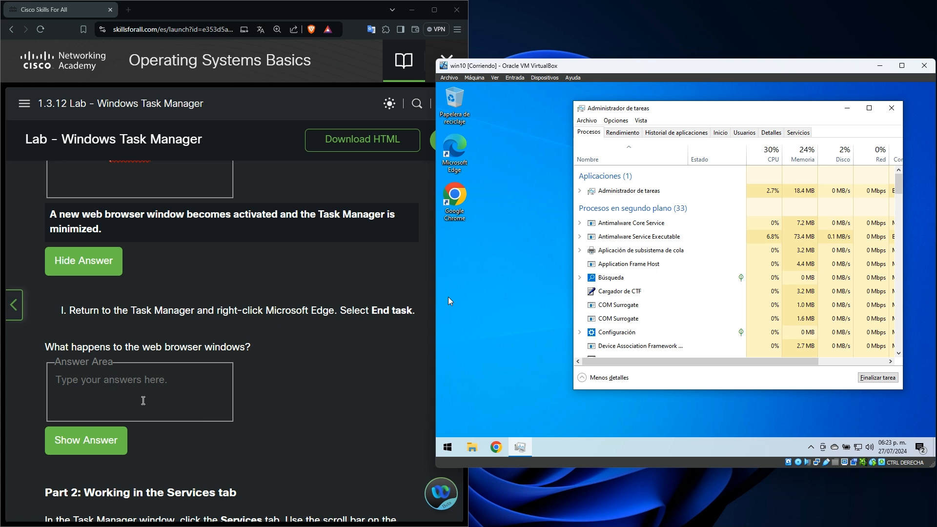
# Answer the question about the web browser windows with "close brouser", reveal the lab's own answer, and read the Part 2 instructions
pyautogui.click(144, 400)
pyautogui.write('close w')
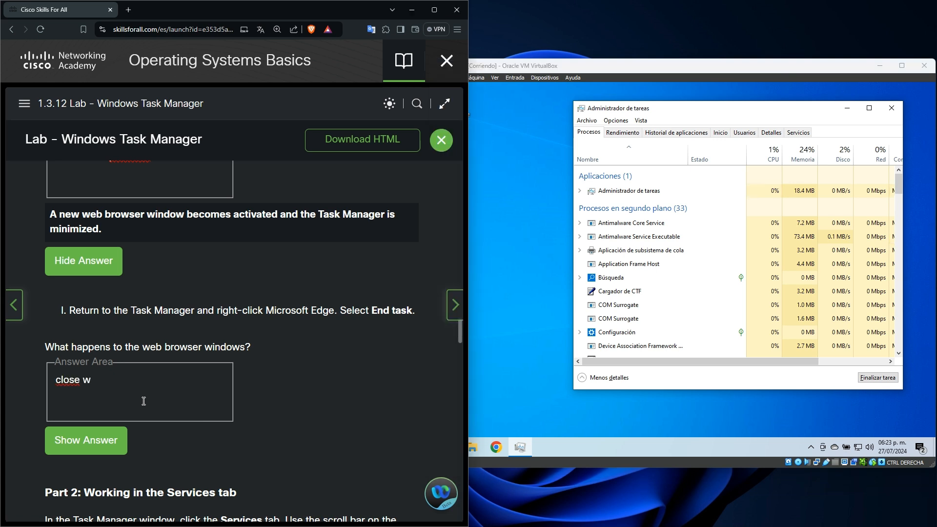
pyautogui.press('BackSpace')
pyautogui.write('brouser')
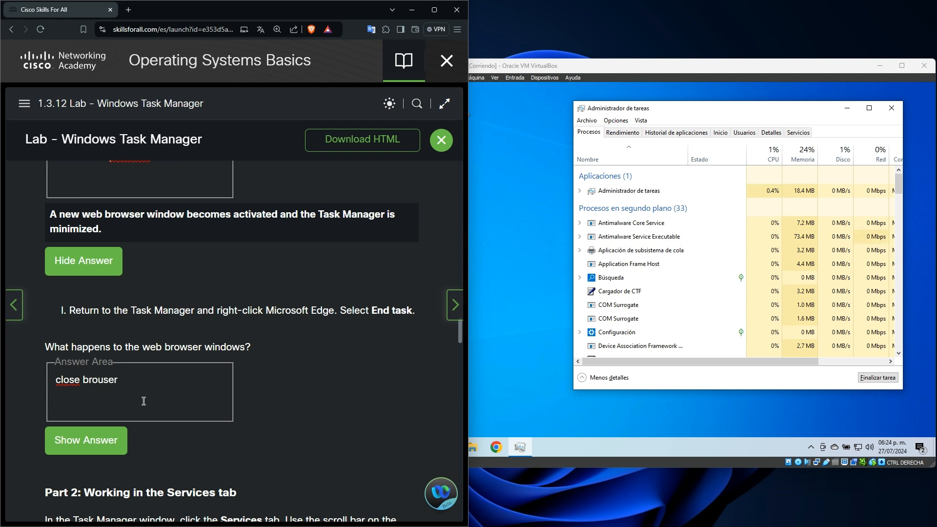
pyautogui.click(84, 440)
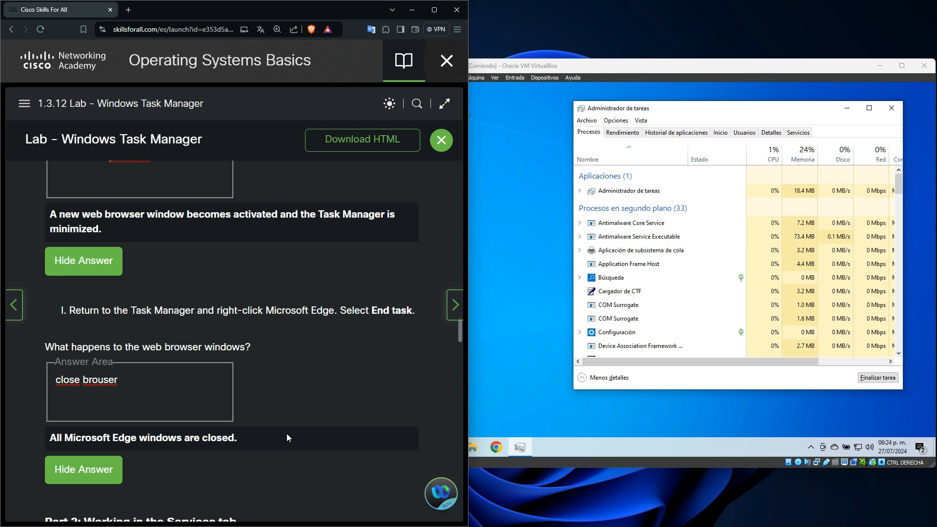
pyautogui.scroll(-5, 286, 433)
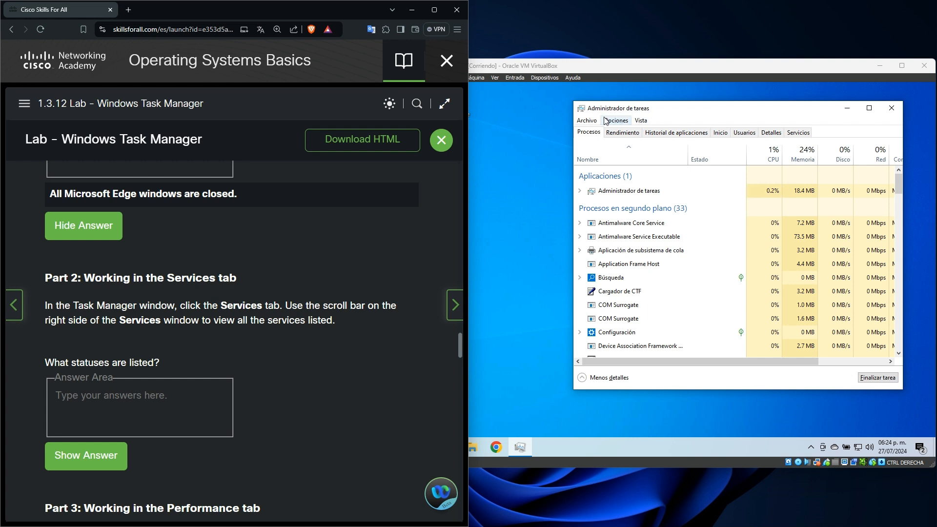
# Display the services in Task Manager and look through the whole list for the statuses
pyautogui.click(586, 121)
pyautogui.moveTo(609, 121)
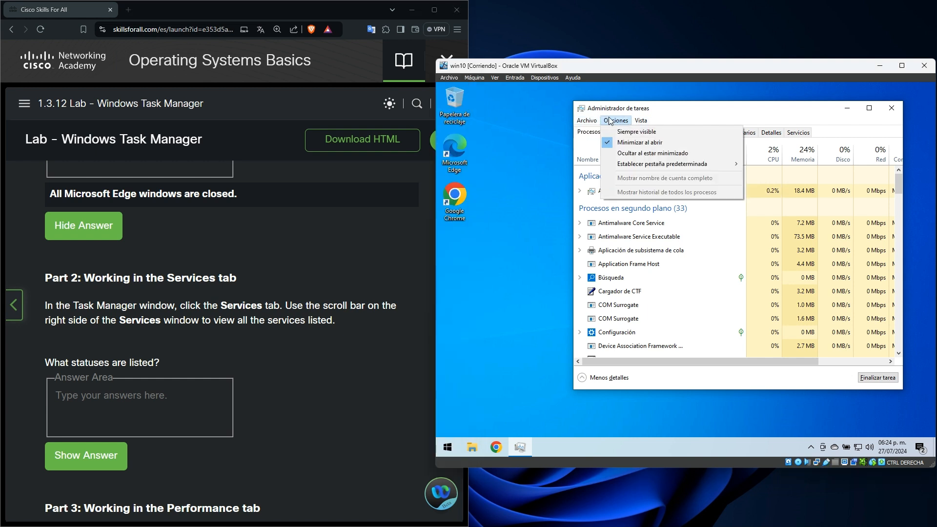
pyautogui.click(681, 115)
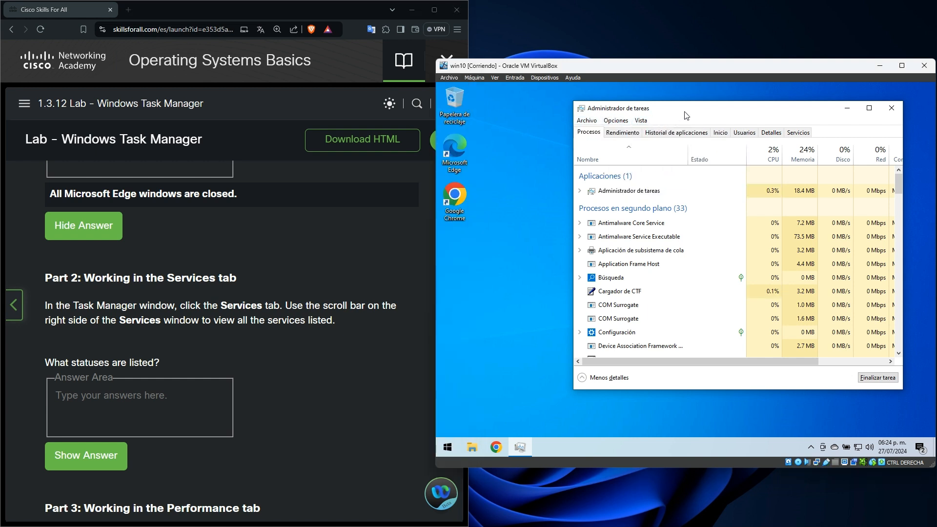
pyautogui.click(806, 136)
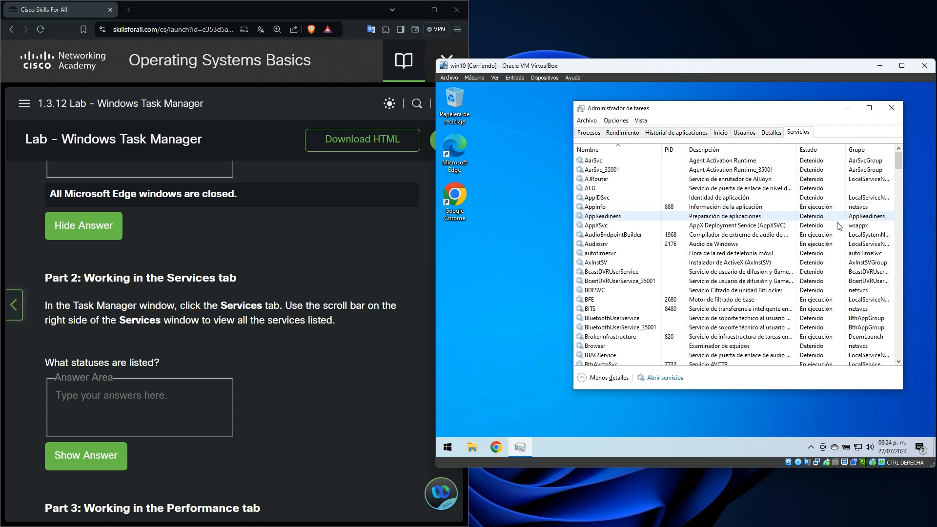
pyautogui.scroll(-5, 836, 301)
pyautogui.scroll(-20, 836, 301)
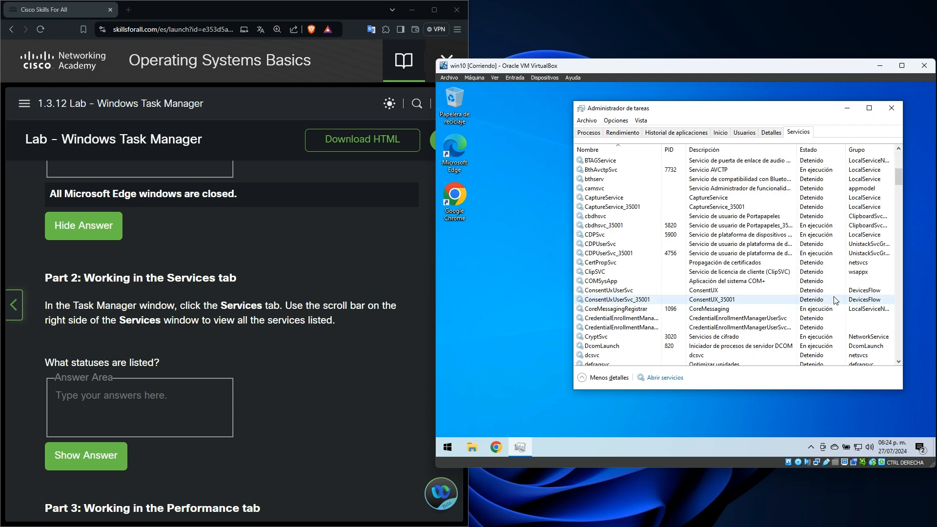
pyautogui.scroll(-20, 834, 298)
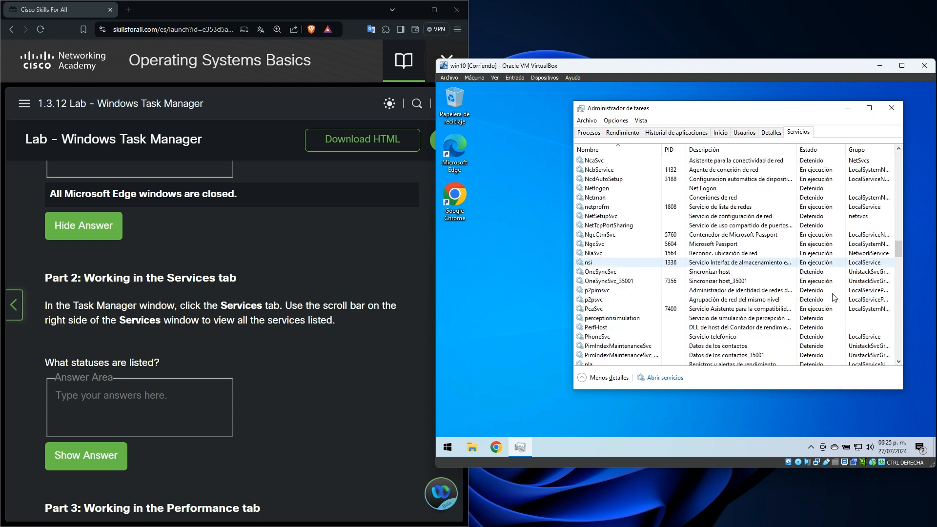
pyautogui.scroll(-20, 834, 293)
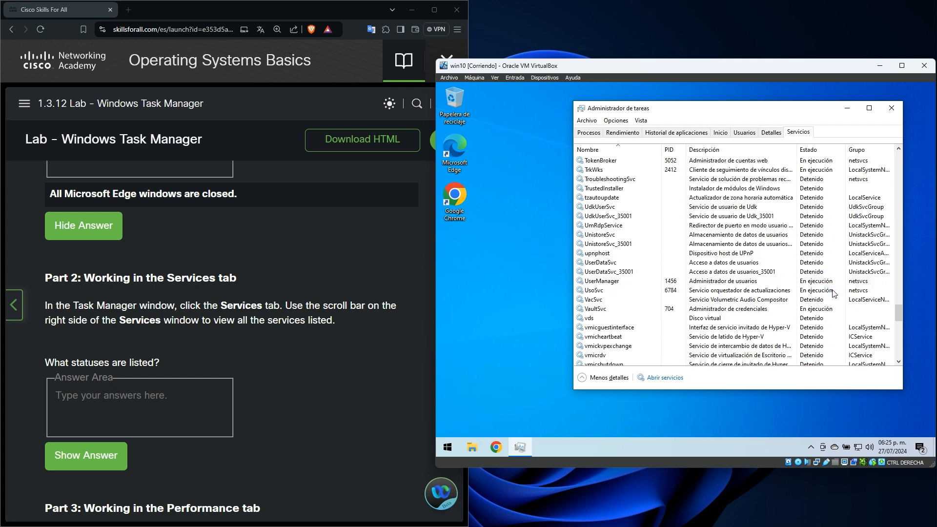
pyautogui.scroll(-1, 835, 292)
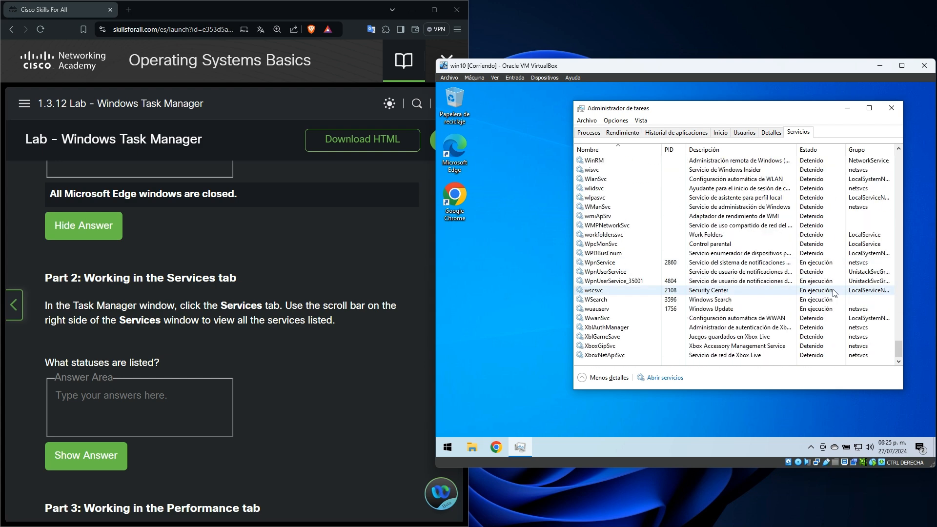
# Answer the question about the listed statuses with "stop and run", reveal the lab's own answer, and read the start of Part 3
pyautogui.click(150, 401)
pyautogui.write('stop and run')
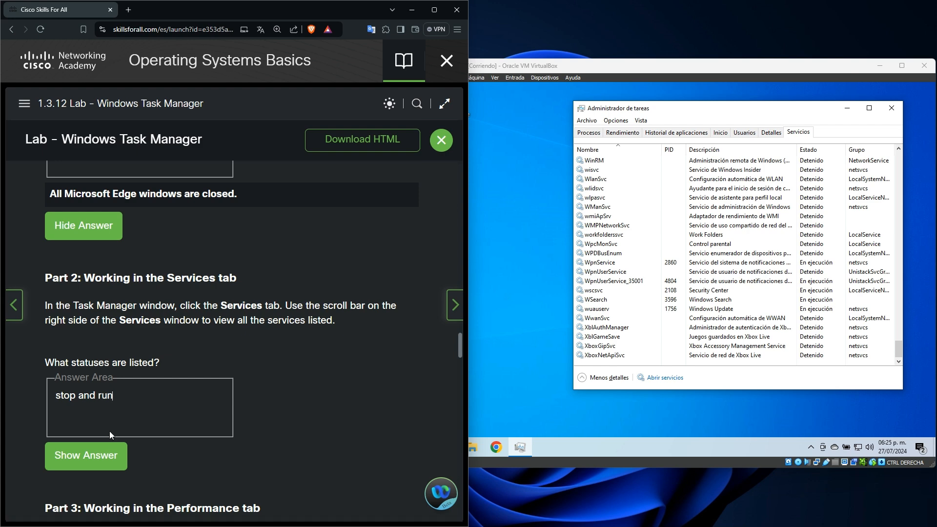
pyautogui.click(98, 458)
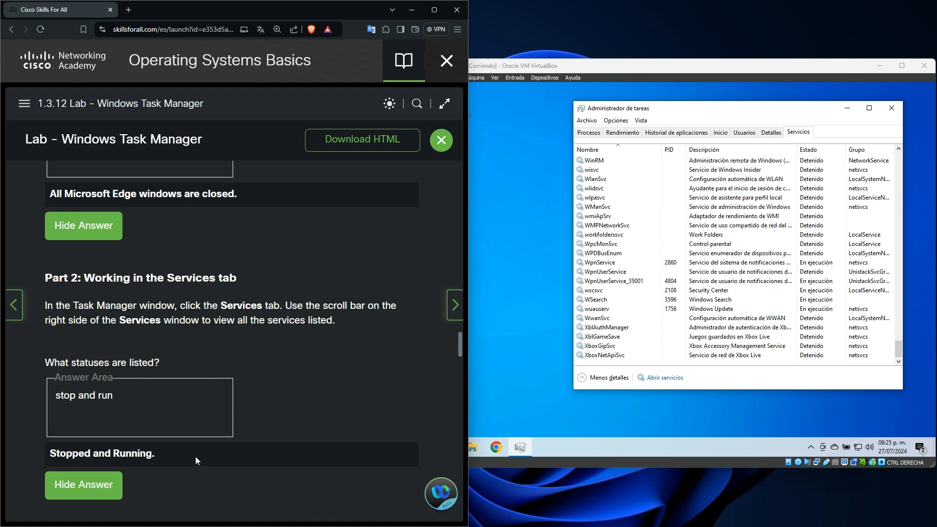
pyautogui.scroll(-4, 310, 402)
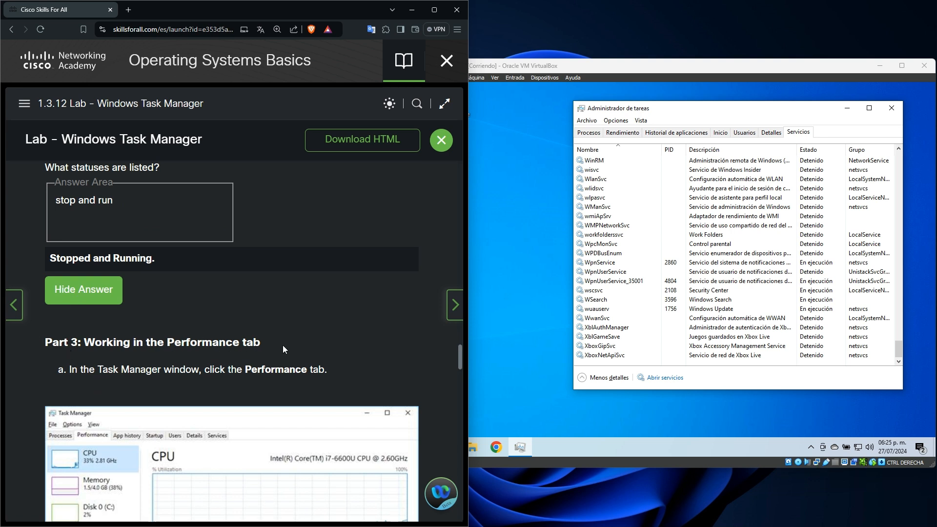
pyautogui.scroll(-1, 282, 344)
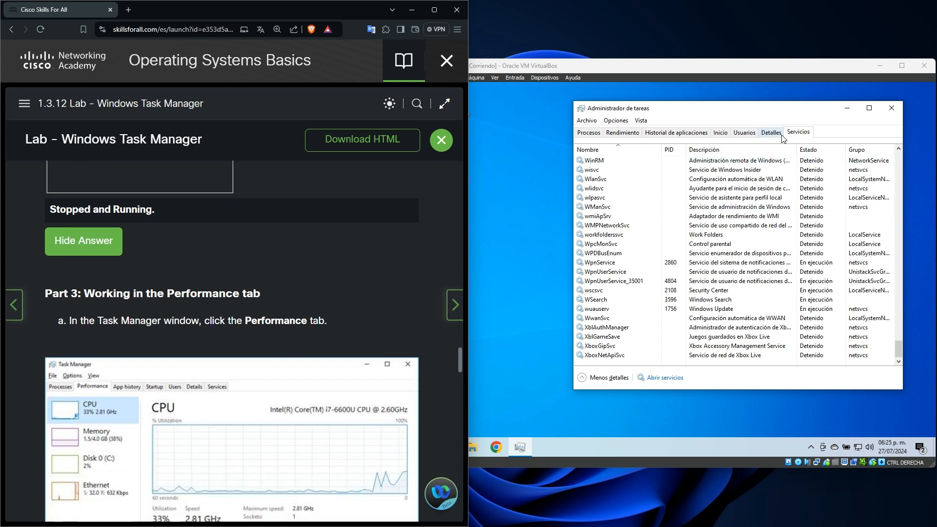
# Display the performance data in Task Manager and translate the lab's question about running threads into Spanish
pyautogui.click(627, 135)
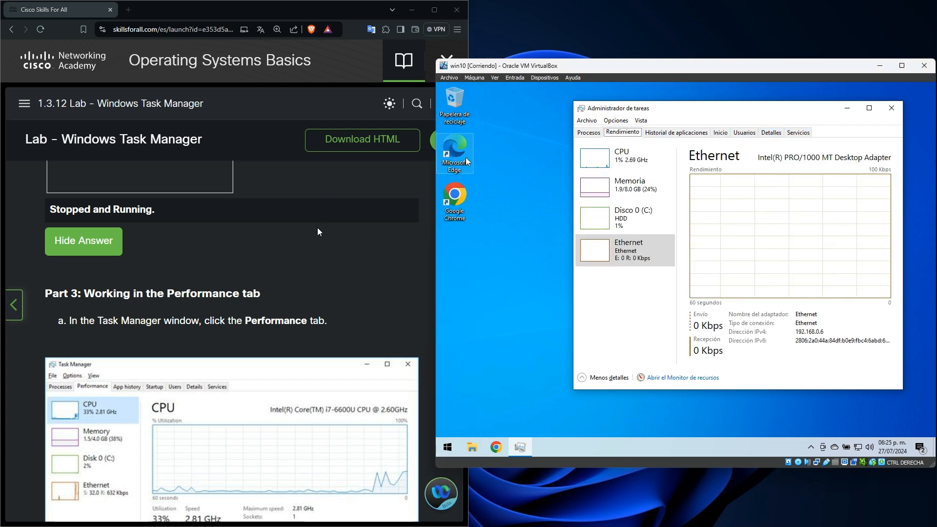
pyautogui.scroll(-2, 319, 233)
pyautogui.scroll(-3, 319, 233)
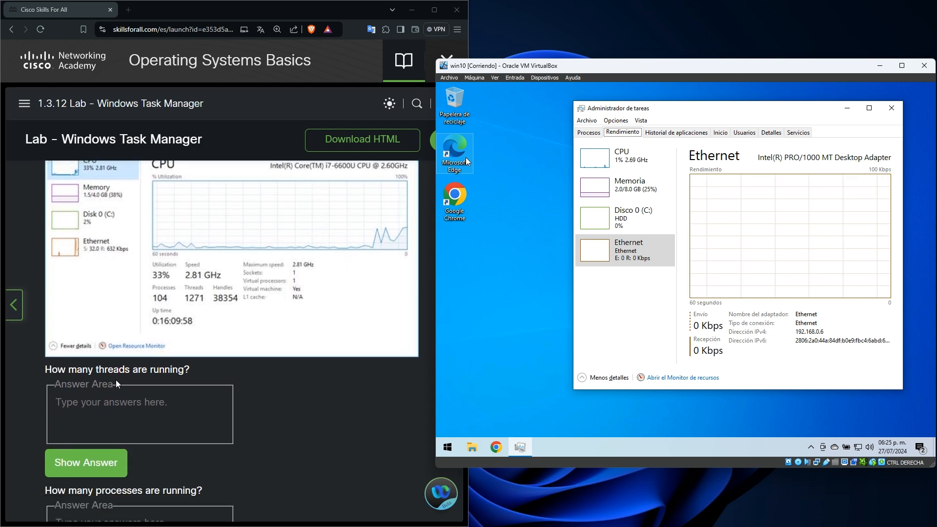
pyautogui.moveTo(49, 372); pyautogui.dragTo(191, 371)
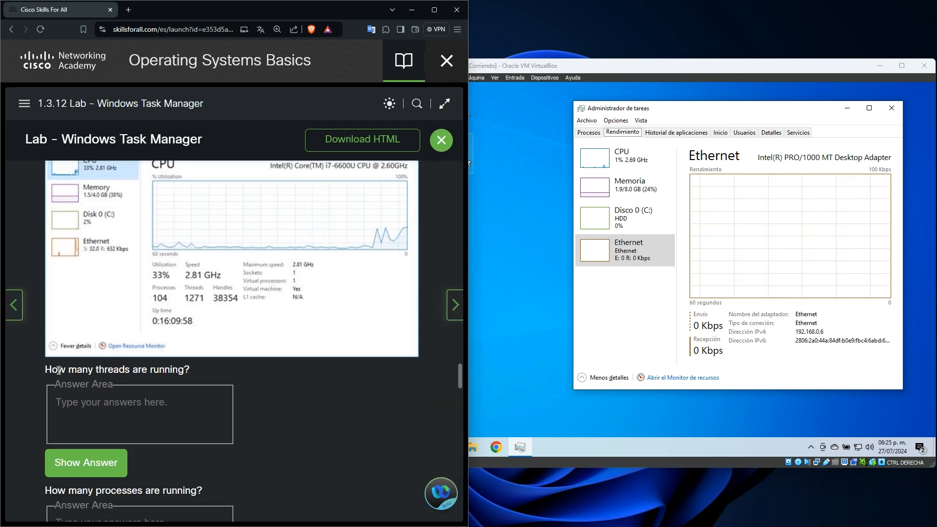
pyautogui.click(371, 29)
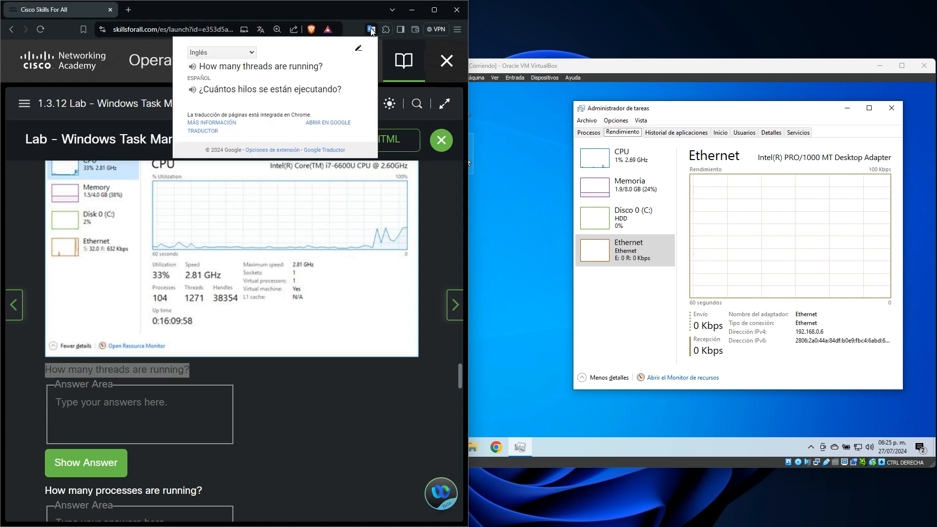
pyautogui.click(259, 398)
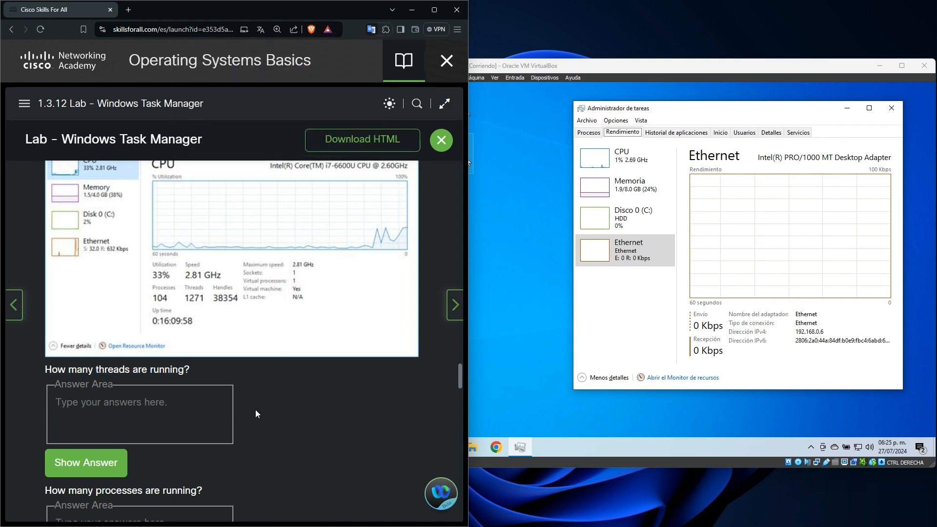
# Display the CPU performance and compare the thread count with the lab's revealed answer and example image
pyautogui.click(639, 153)
pyautogui.click(638, 153)
pyautogui.scroll(1, 440, 221)
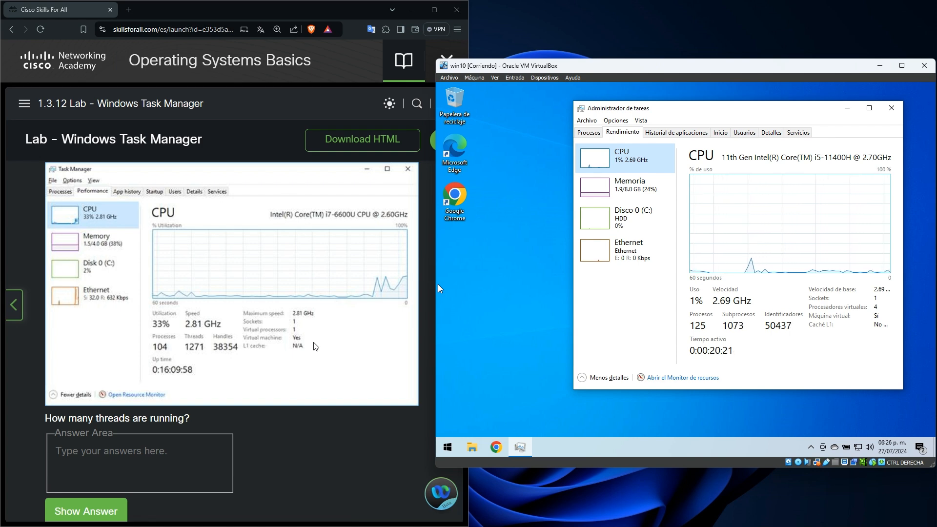
pyautogui.scroll(-3, 315, 346)
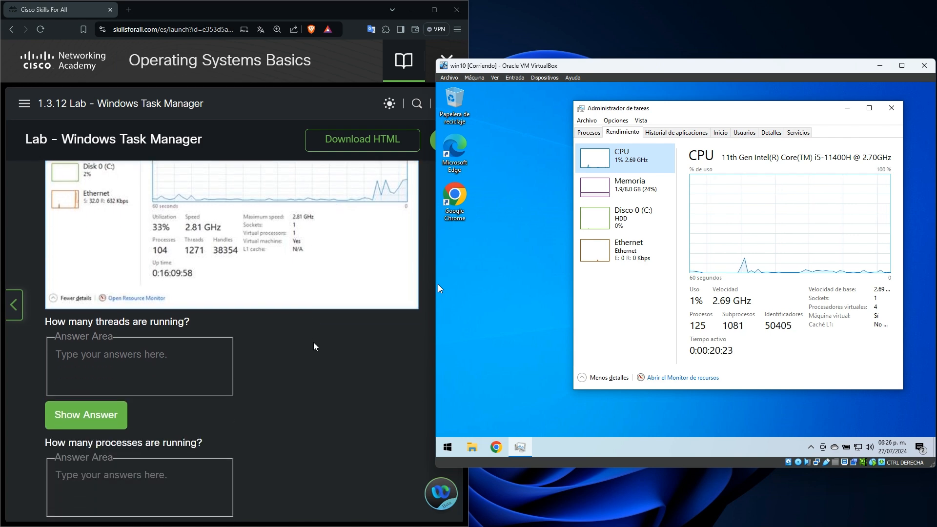
pyautogui.click(84, 367)
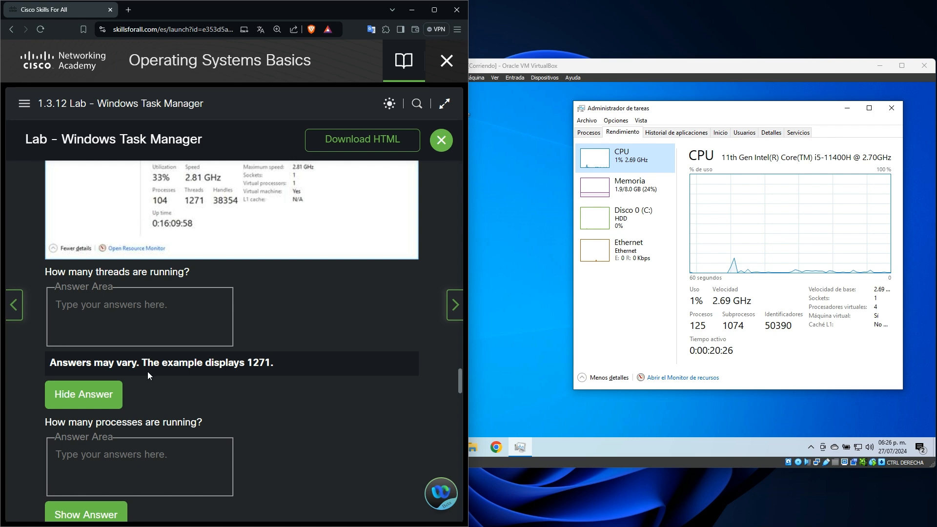
pyautogui.scroll(2, 270, 374)
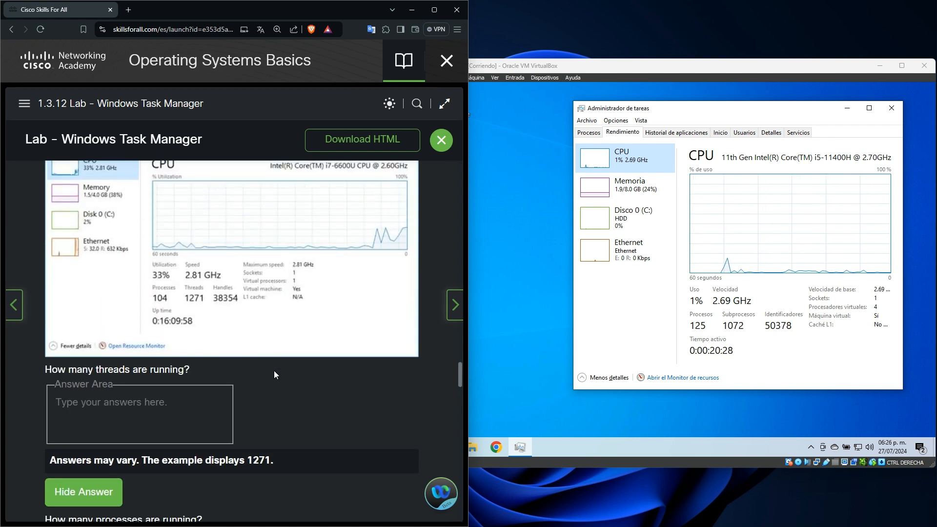
pyautogui.scroll(2, 274, 374)
pyautogui.scroll(-2, 273, 373)
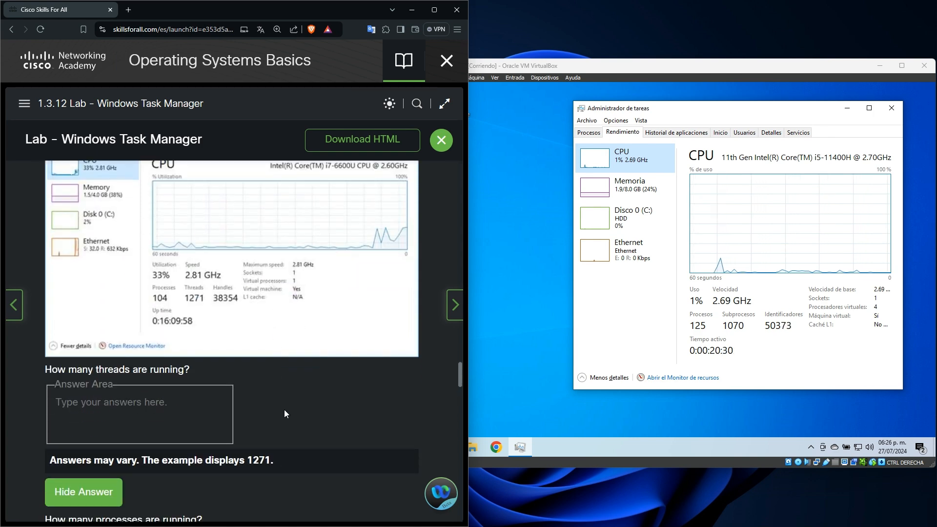
pyautogui.scroll(2, 283, 421)
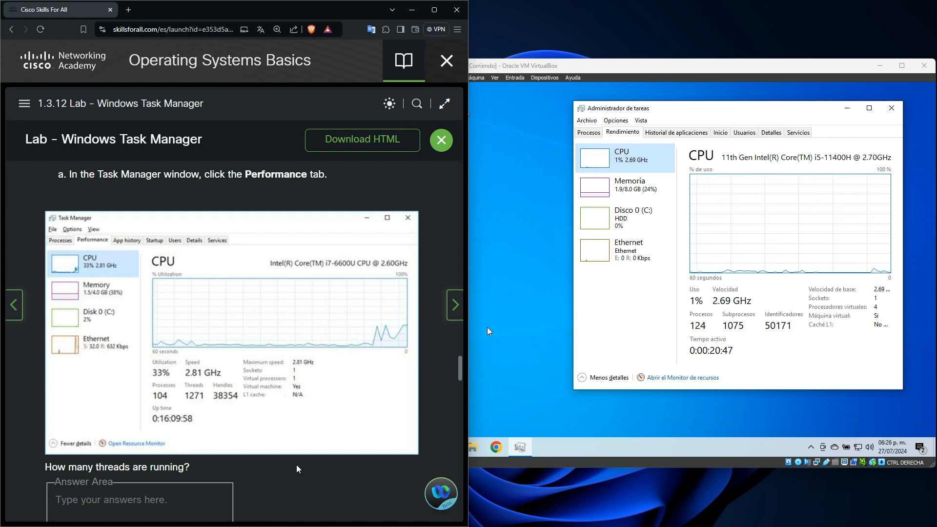
# Reveal the lab's own answer about the number of running processes and compare it with the example image
pyautogui.scroll(-4, 299, 469)
pyautogui.scroll(-1, 184, 421)
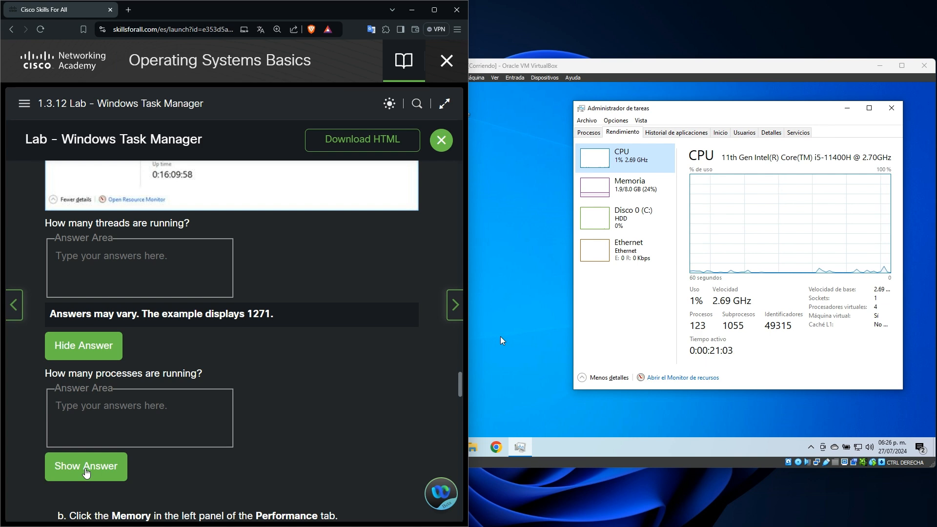
pyautogui.click(86, 473)
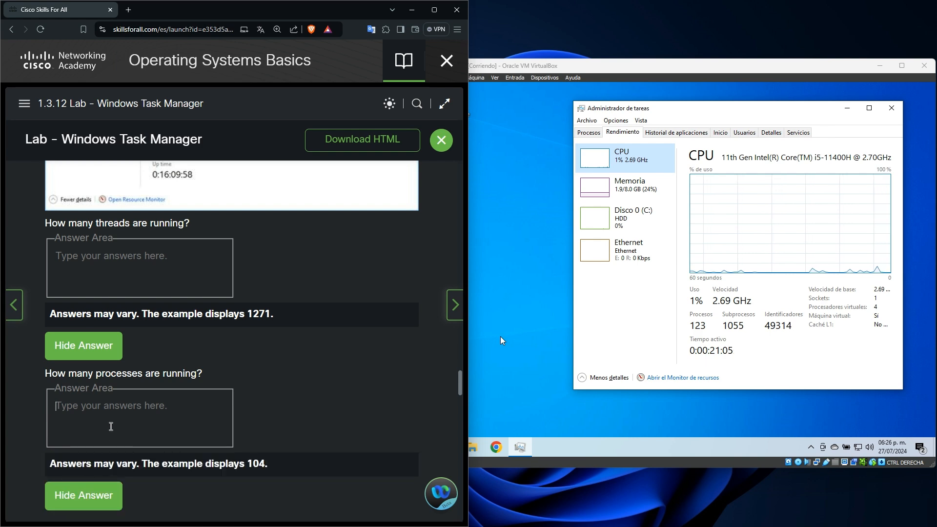
pyautogui.scroll(2, 111, 426)
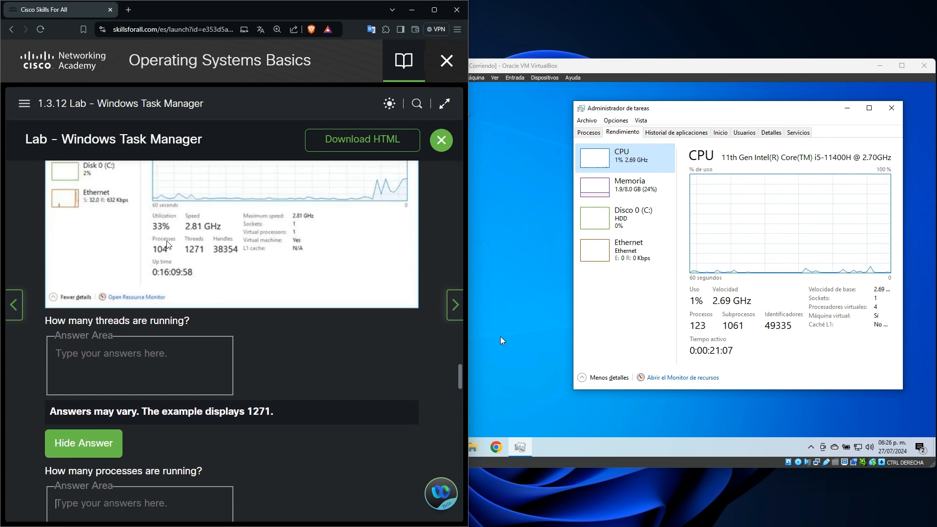
# Read the lab's memory instruction, display the memory performance in Task Manager, and find the question about total physical memory
pyautogui.scroll(-7, 203, 326)
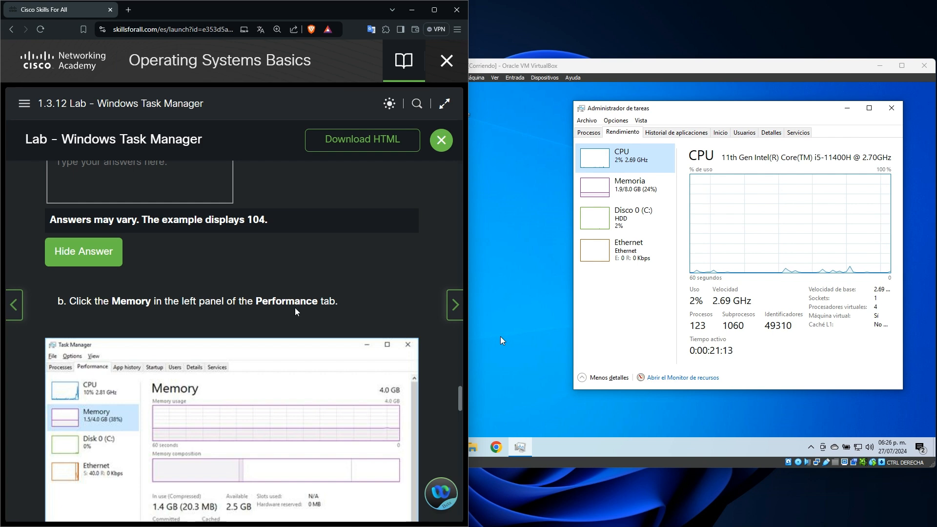
pyautogui.scroll(-1, 250, 305)
pyautogui.click(642, 184)
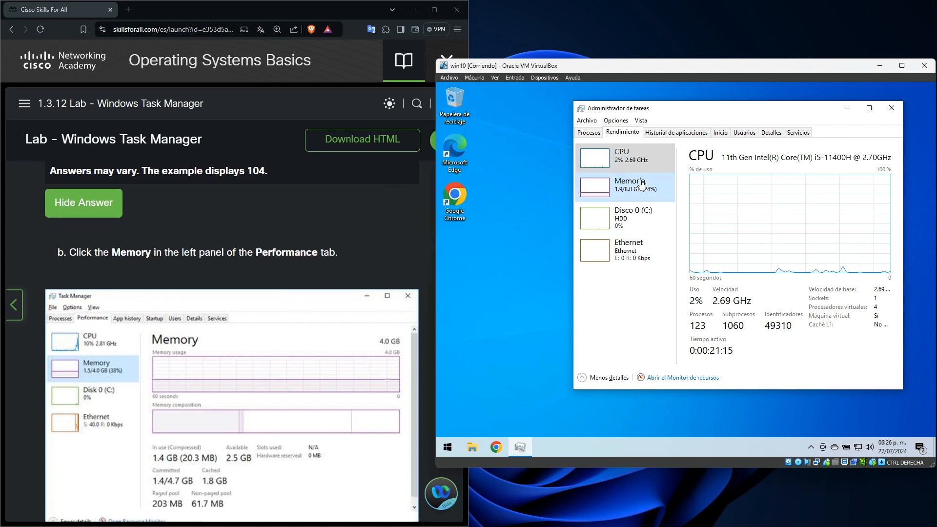
pyautogui.scroll(-3, 442, 308)
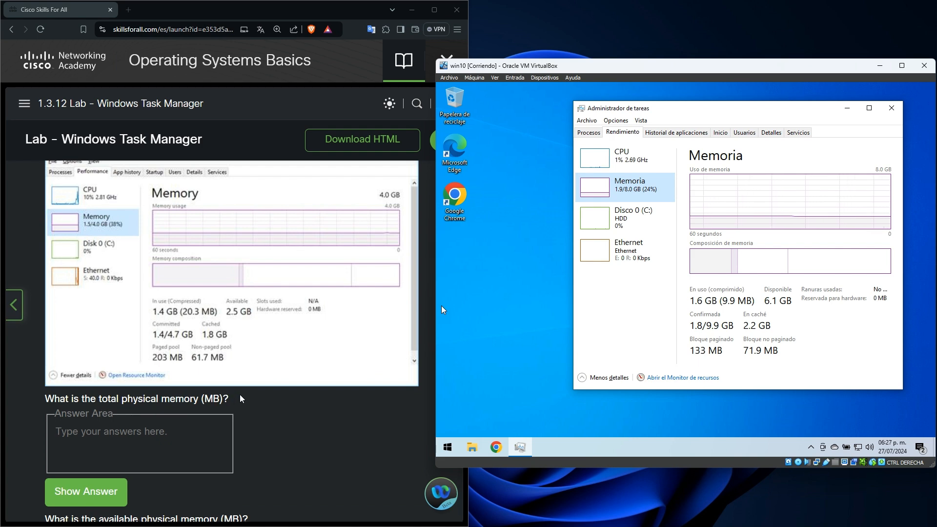
# Answer the total physical memory question with "8" and reveal the lab's own answer
pyautogui.click(190, 425)
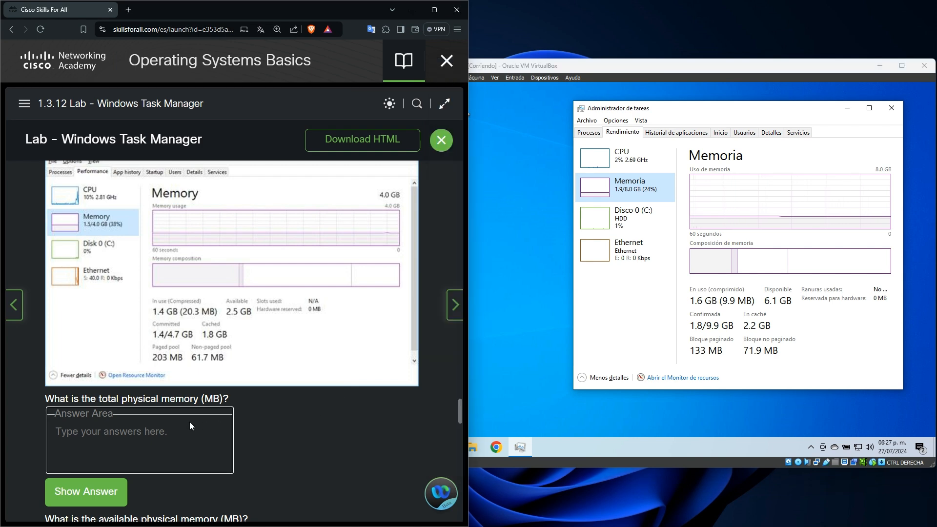
pyautogui.rightClick(99, 437)
pyautogui.click(111, 438)
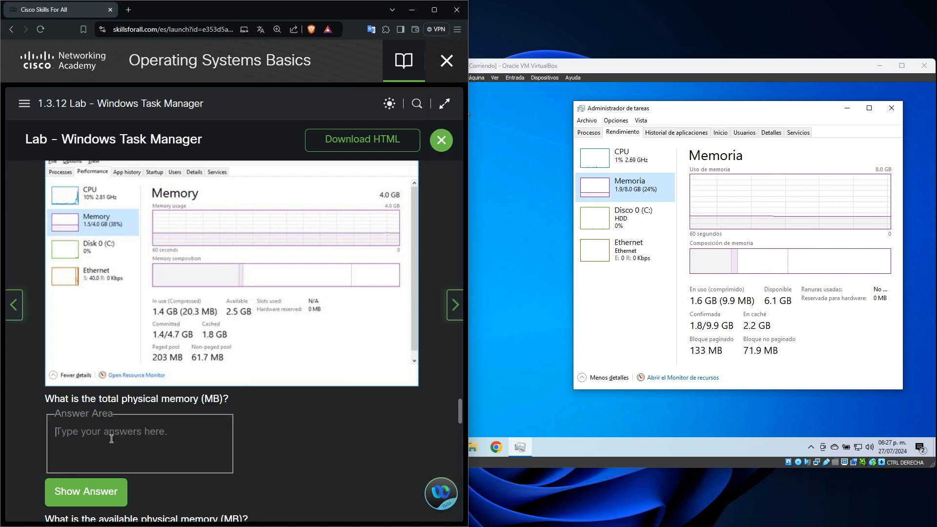
pyautogui.write('8')
pyautogui.click(108, 497)
pyautogui.scroll(-4, 146, 429)
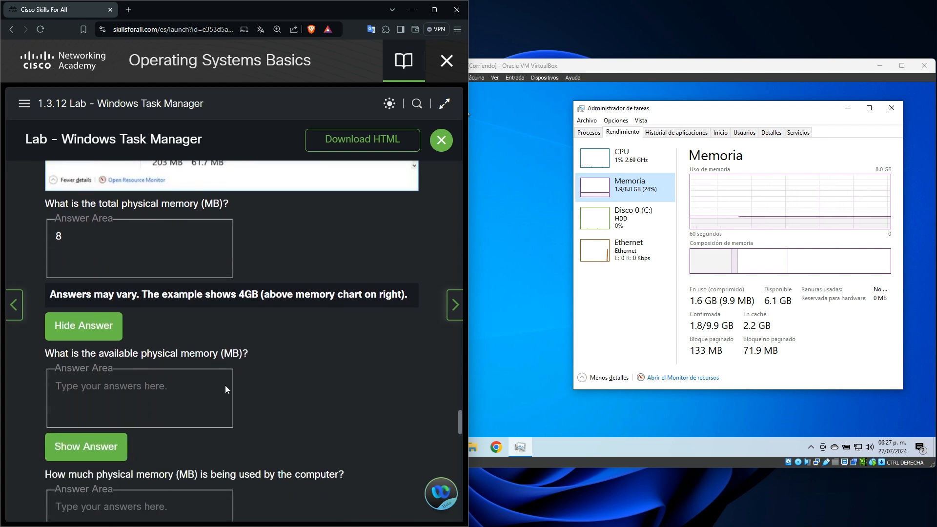
# Answer the available physical memory question with "6.1", reveal the lab's own answer, and compare it with the example image
pyautogui.scroll(2, 294, 387)
pyautogui.scroll(2, 294, 387)
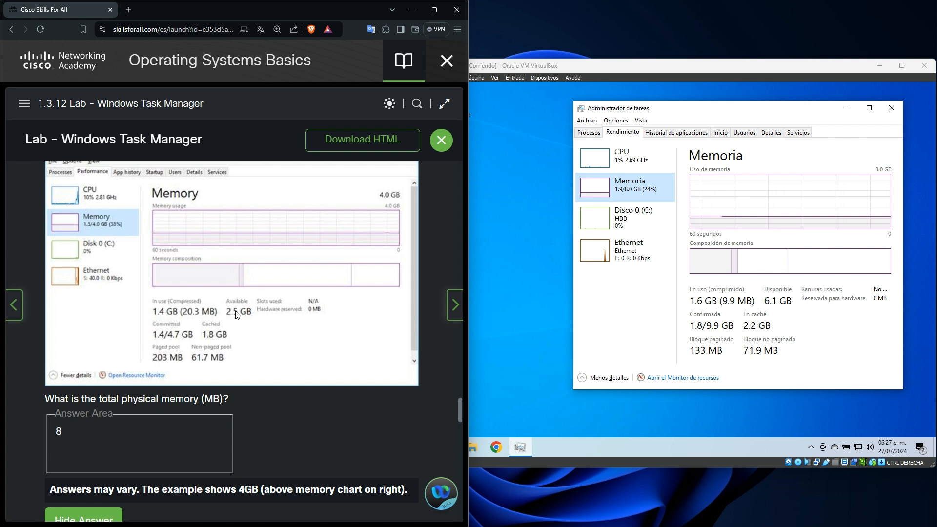
pyautogui.scroll(-4, 250, 330)
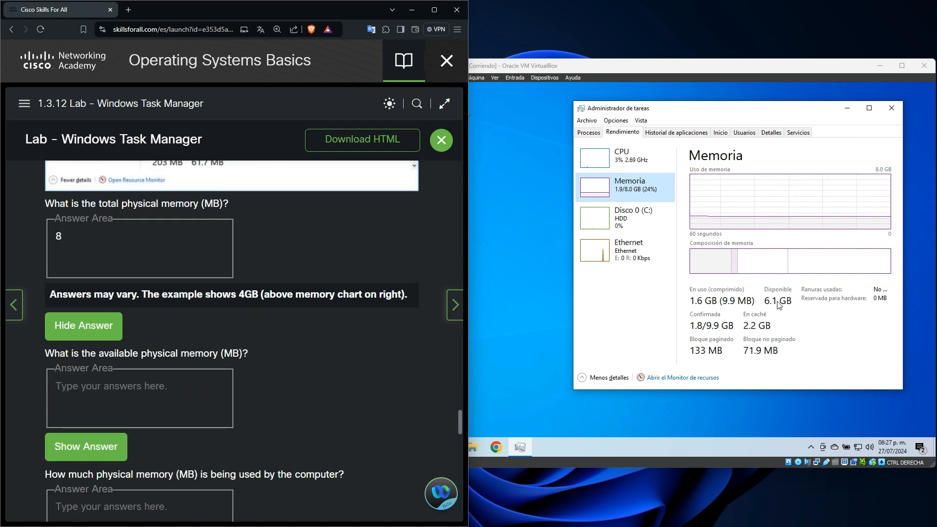
pyautogui.click(169, 389)
pyautogui.write('6.1')
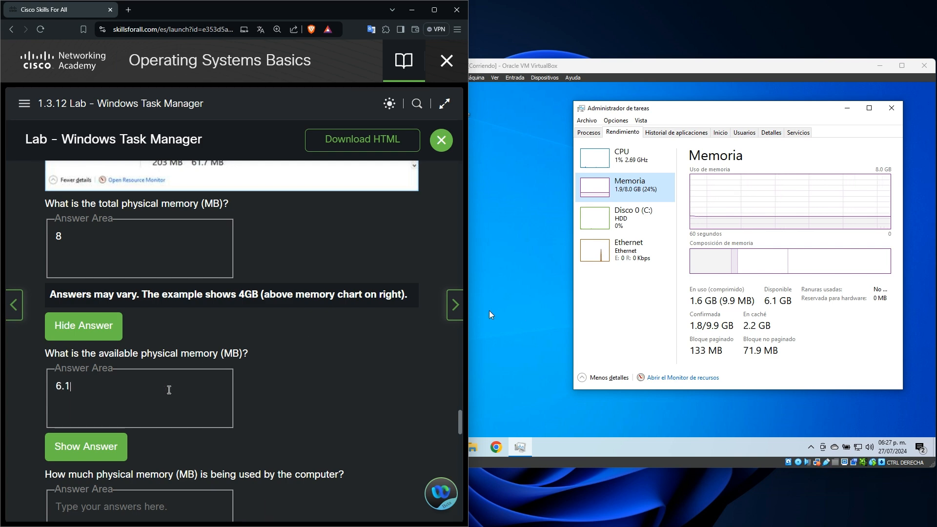
pyautogui.click(122, 446)
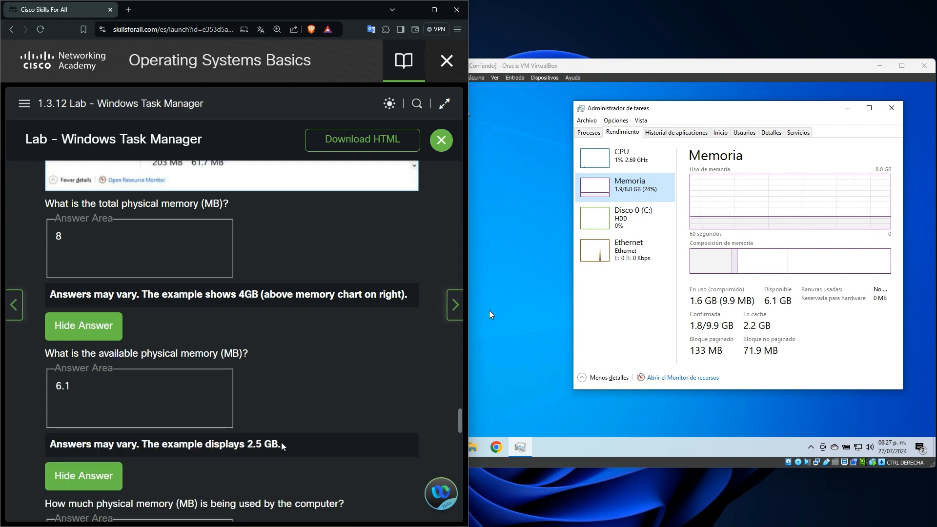
pyautogui.scroll(1, 302, 426)
pyautogui.scroll(3, 303, 426)
# Read the question about physical memory in use, reveal the lab's own answer, and compare it with the example image
pyautogui.scroll(-8, 303, 426)
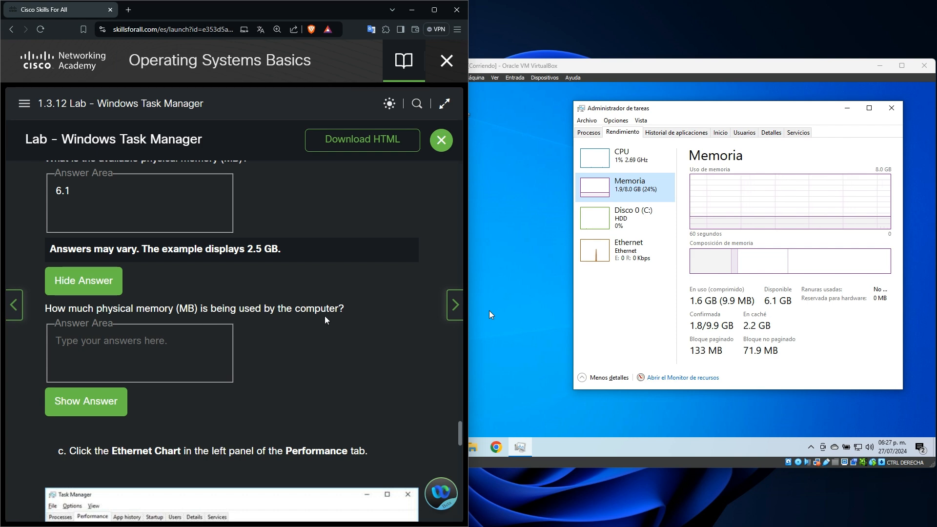
pyautogui.scroll(7, 281, 303)
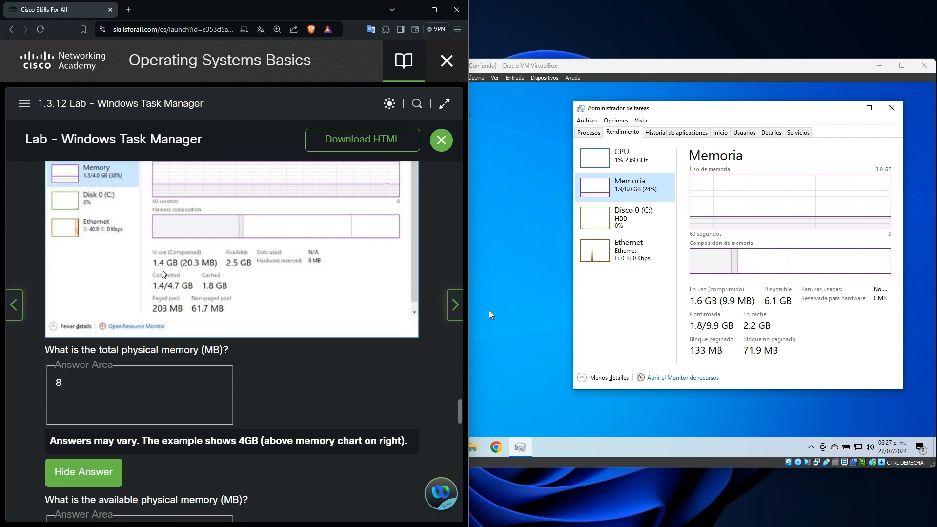
pyautogui.scroll(-6, 162, 273)
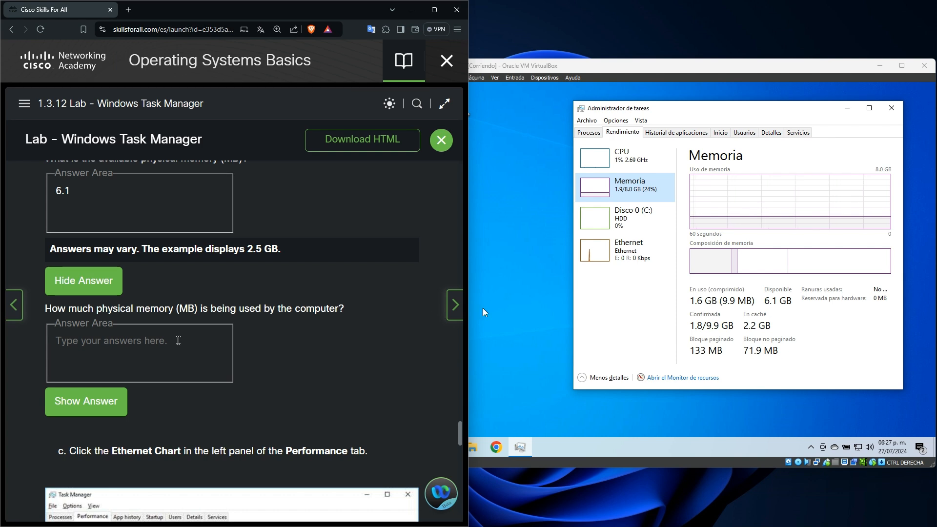
pyautogui.click(81, 403)
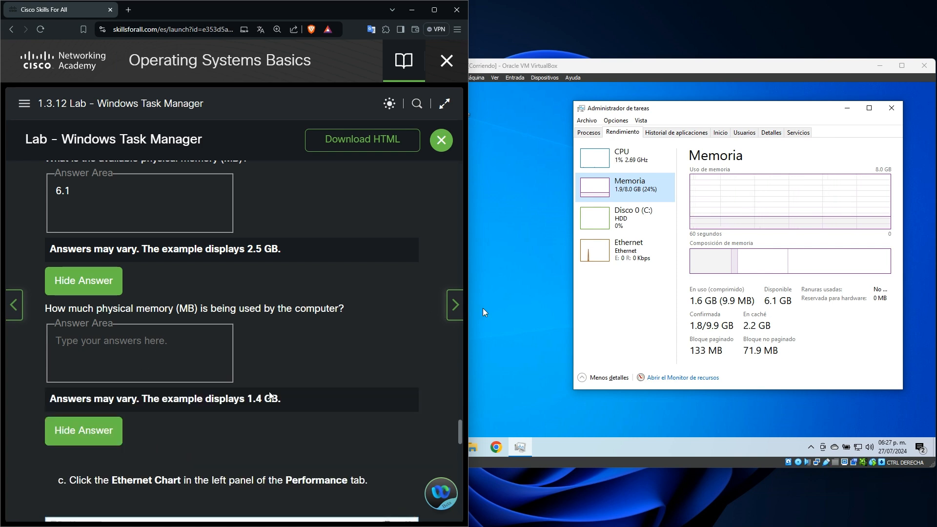
pyautogui.scroll(5, 271, 397)
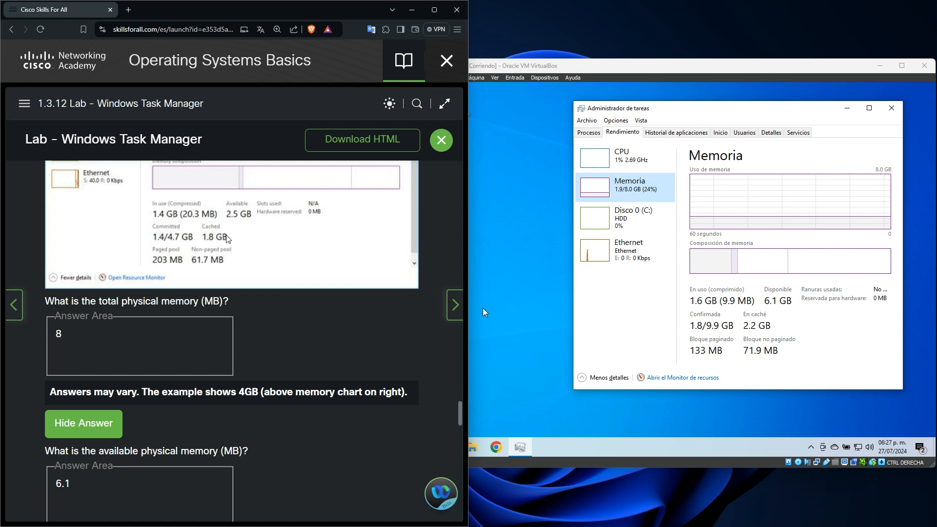
# Display the Ethernet performance in Task Manager and read the lab's questions about link speed and IPv4 address
pyautogui.scroll(-8, 228, 227)
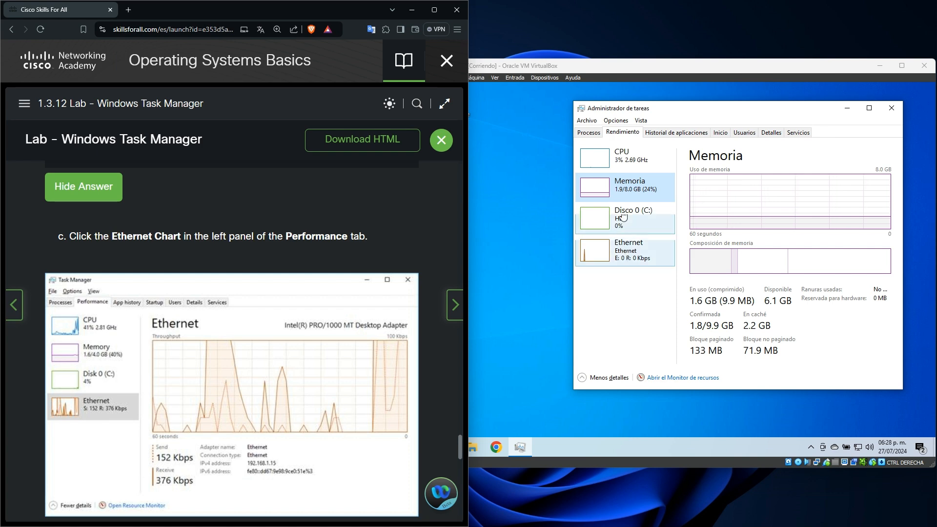
pyautogui.click(630, 245)
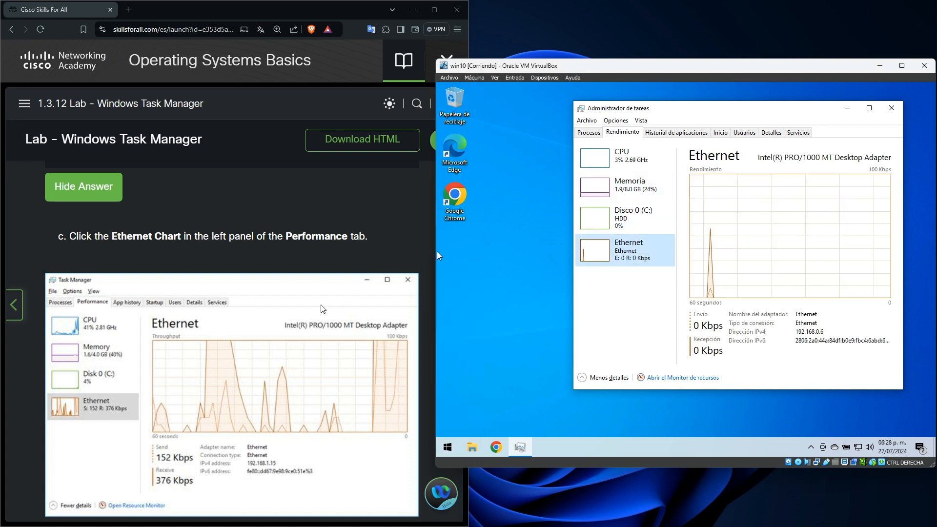
pyautogui.scroll(-6, 322, 310)
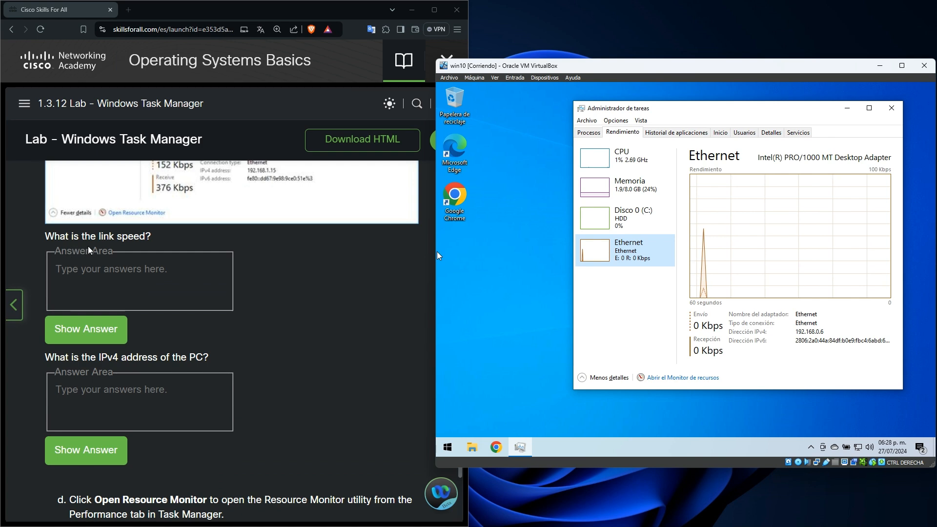
pyautogui.scroll(1, 165, 241)
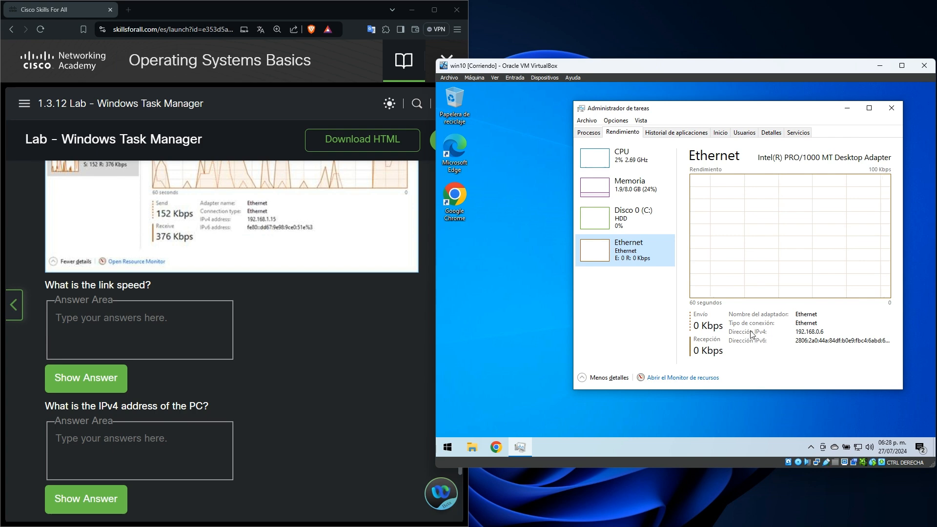
pyautogui.scroll(2, 193, 347)
pyautogui.scroll(1, 240, 359)
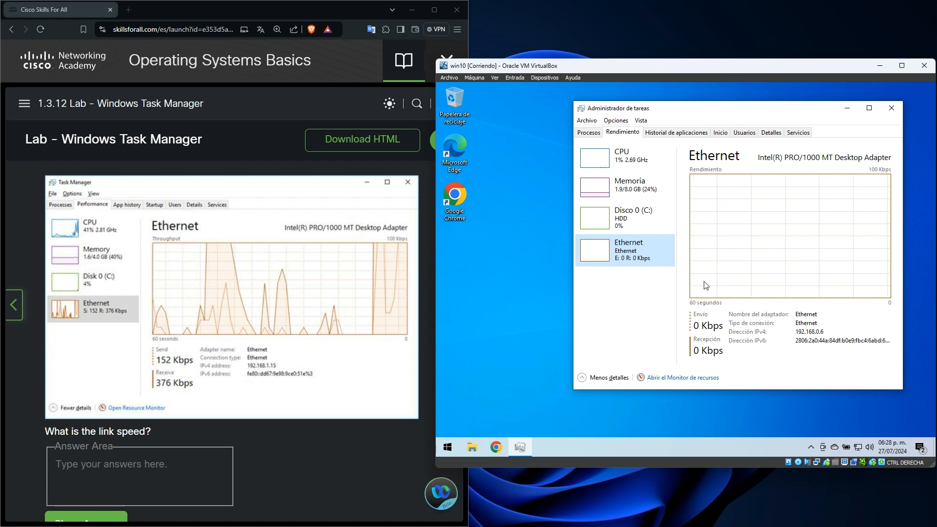
pyautogui.scroll(-2, 171, 474)
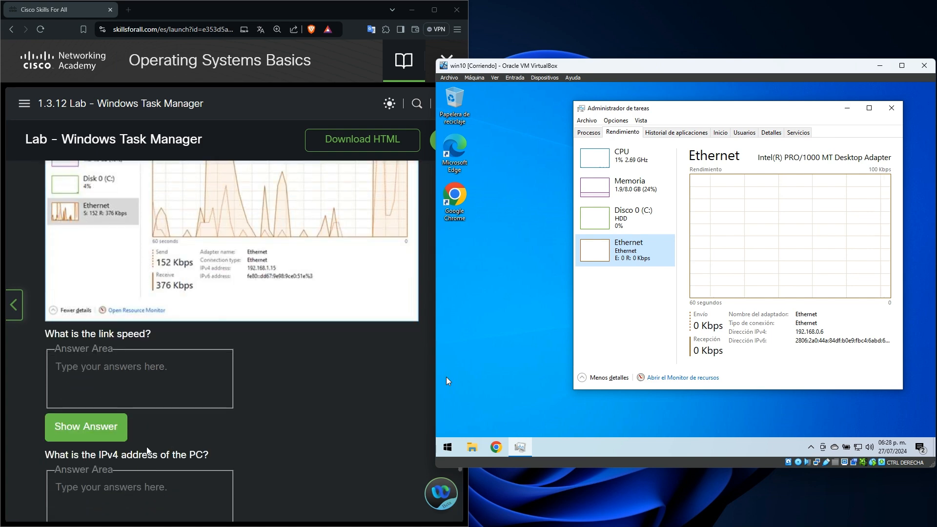
# Reveal the lab's own answer to the link speed question, compare it with the example image and Task Manager's Ethernet details, and hide it again
pyautogui.click(83, 433)
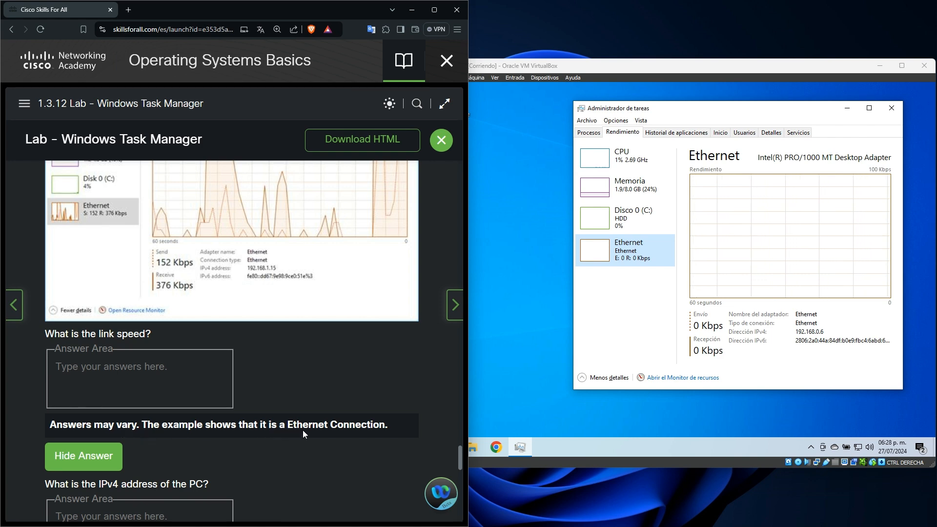
pyautogui.scroll(2, 330, 432)
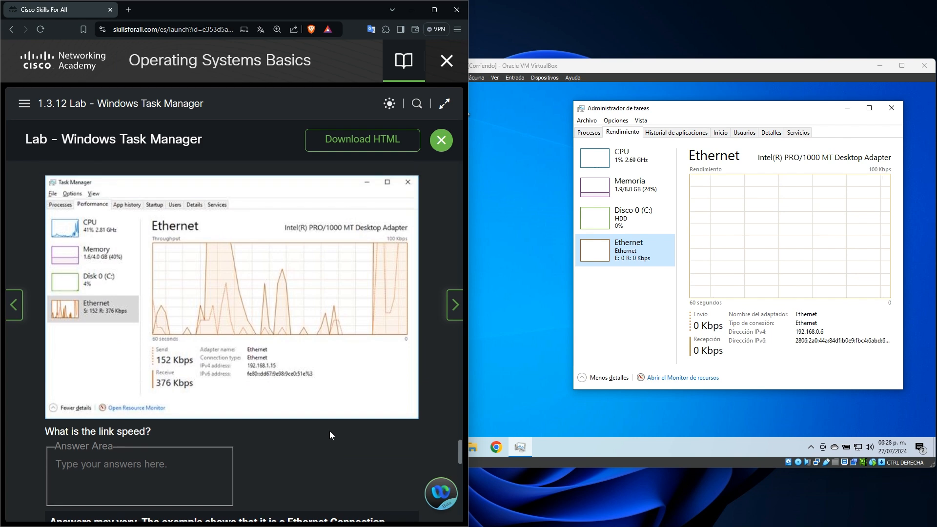
pyautogui.scroll(-1, 329, 431)
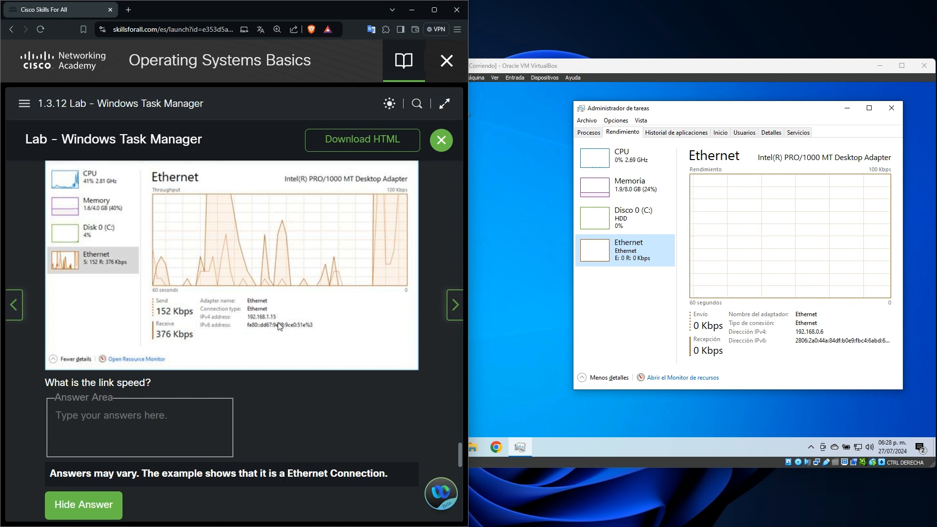
pyautogui.scroll(-5, 283, 330)
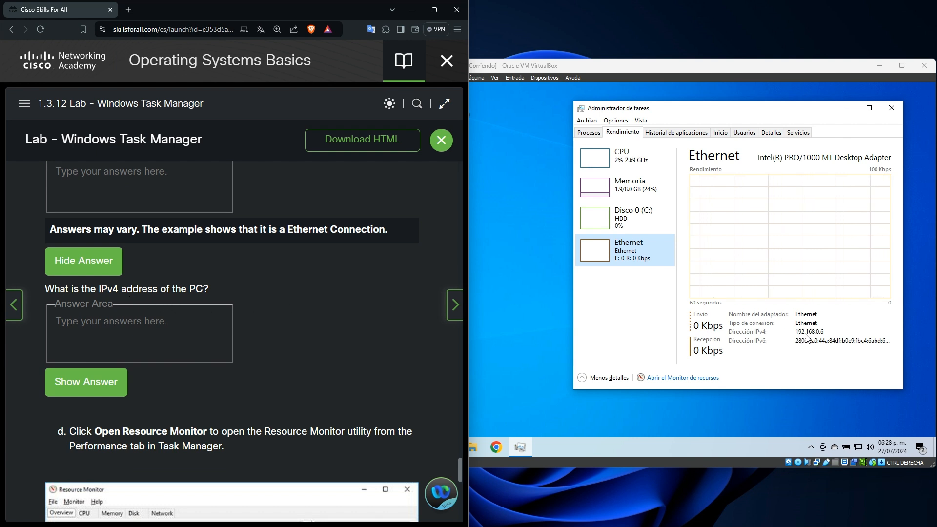
pyautogui.click(825, 337)
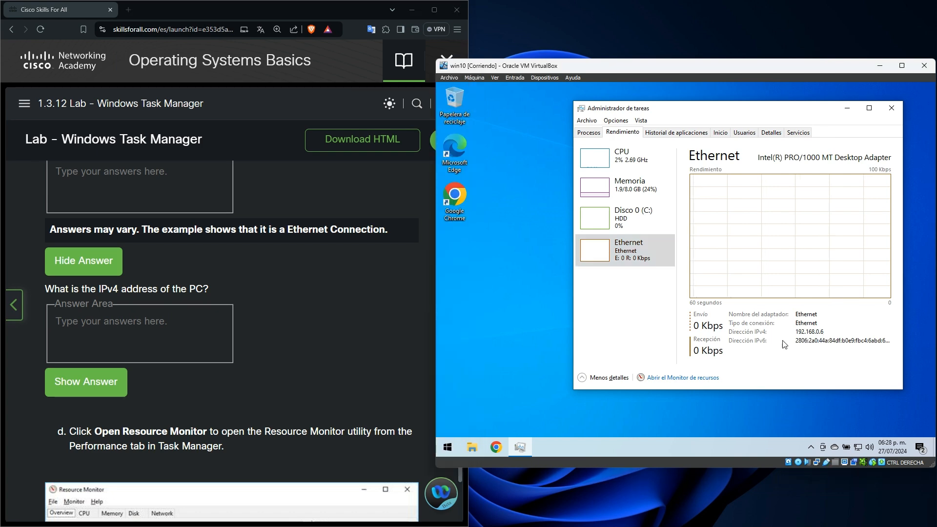
pyautogui.scroll(5, 301, 356)
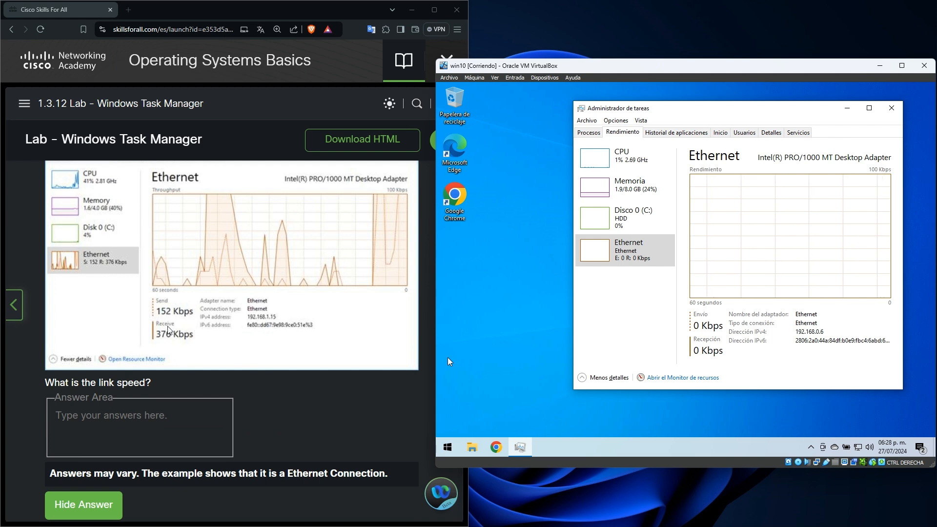
pyautogui.scroll(-3, 172, 324)
pyautogui.click(95, 360)
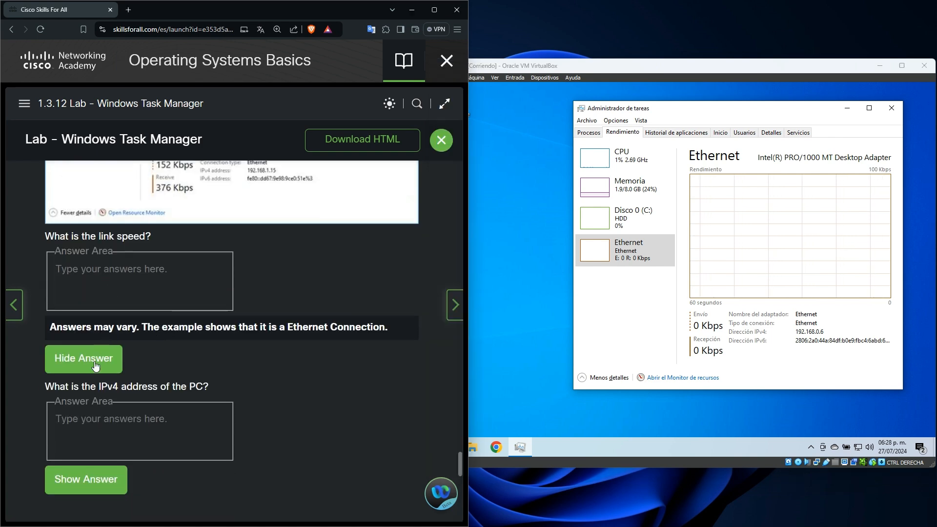
pyautogui.scroll(1, 130, 353)
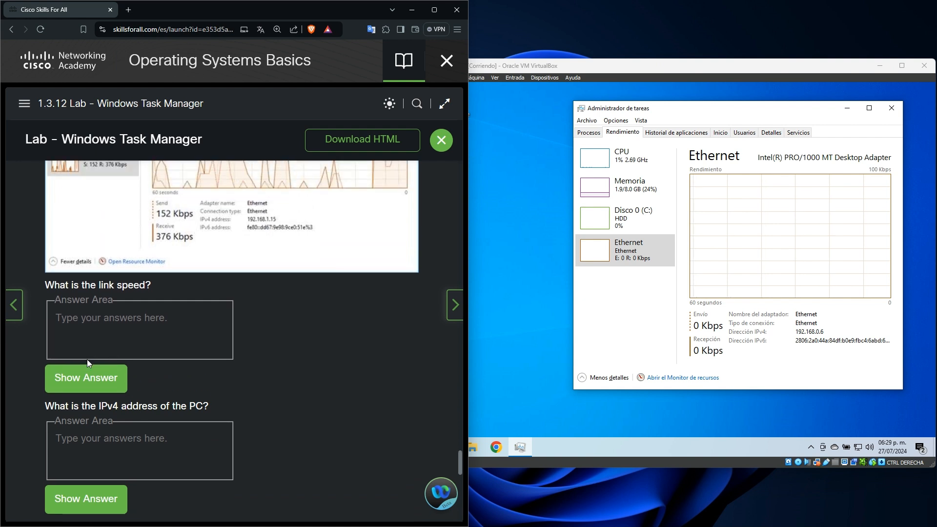
# Reveal the lab's own answer to the PC's IPv4 address question and compare it with the example image
pyautogui.scroll(-1, 122, 381)
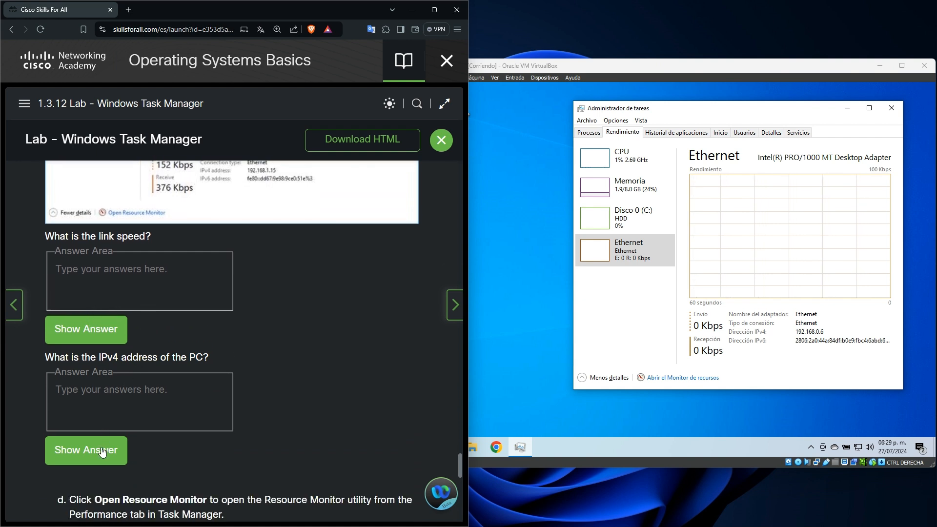
pyautogui.click(102, 451)
pyautogui.scroll(2, 311, 446)
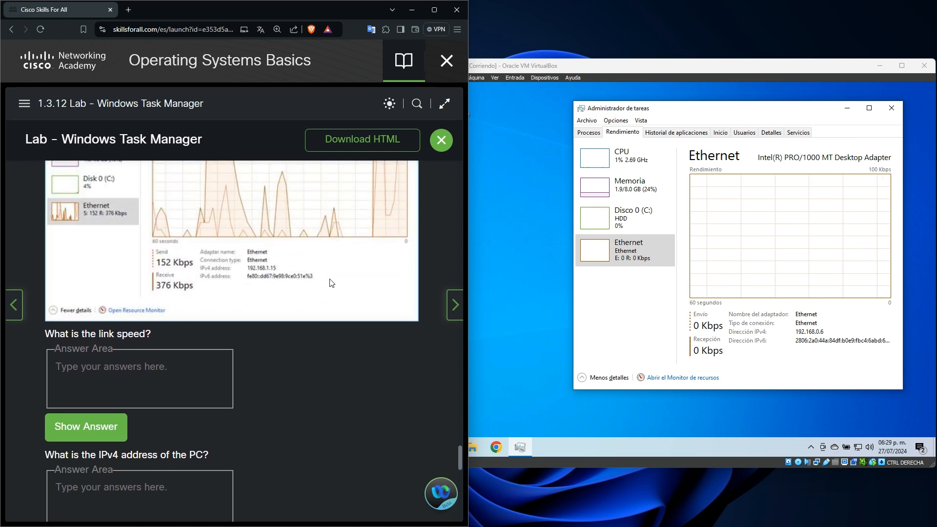
pyautogui.scroll(-4, 331, 286)
pyautogui.scroll(-3, 333, 292)
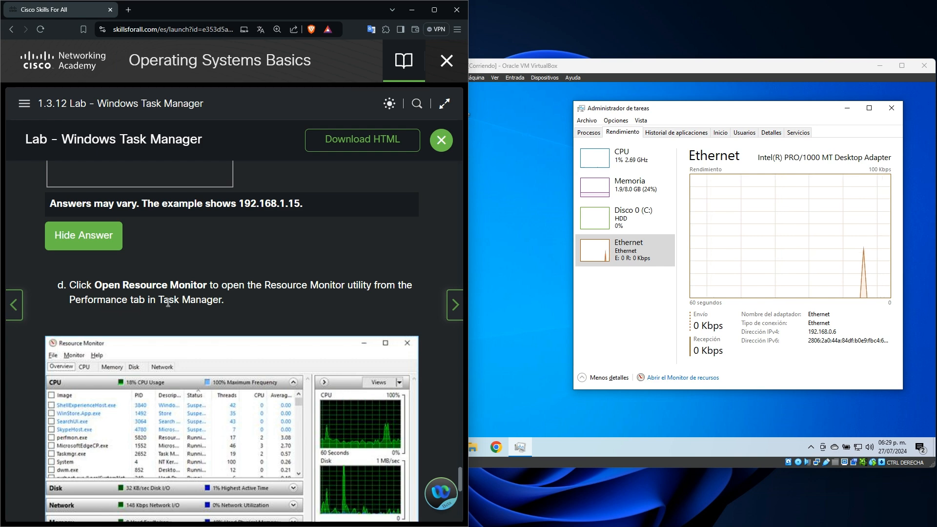
# Read lab step d, search the Windows 10 virtual machine for "monitor", open Resource Monitor (Monitor de recursos) and display its overview
pyautogui.scroll(-1, 232, 298)
pyautogui.click(504, 404)
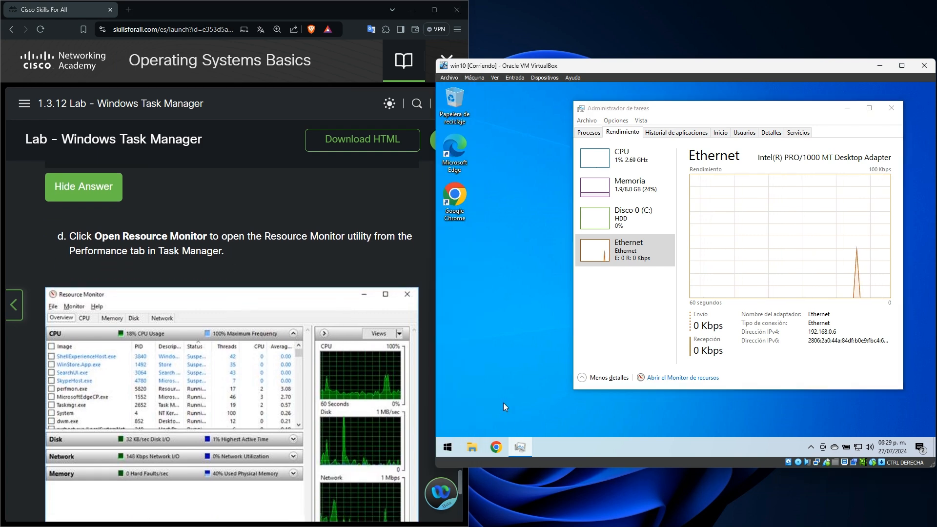
pyautogui.click(445, 448)
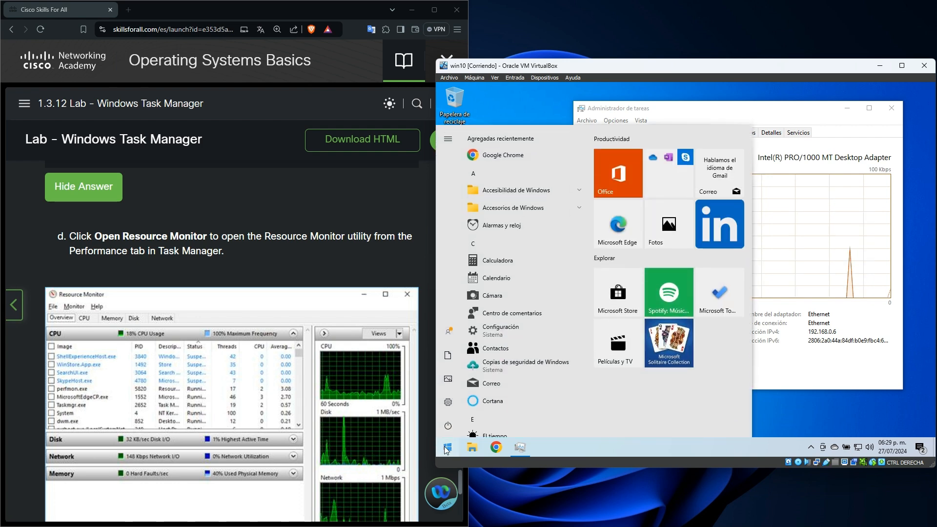
pyautogui.write('monitor')
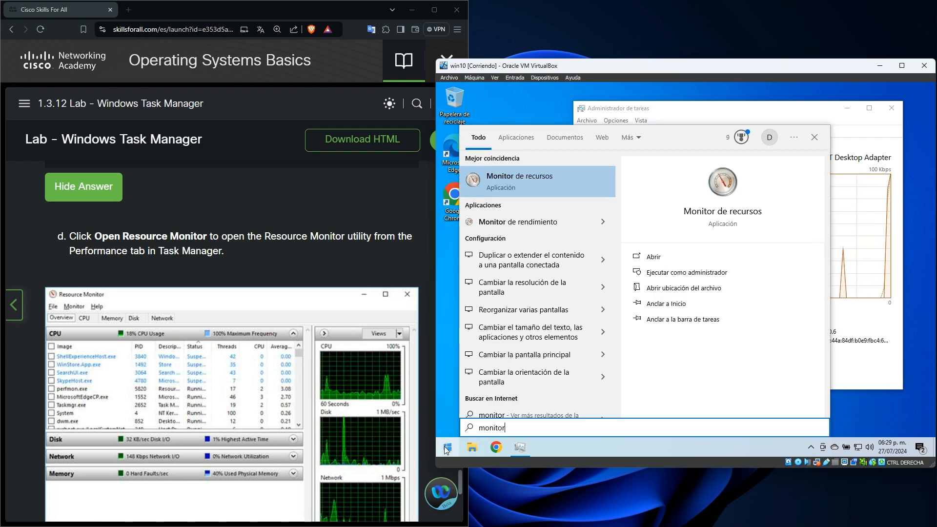
pyautogui.press('Return')
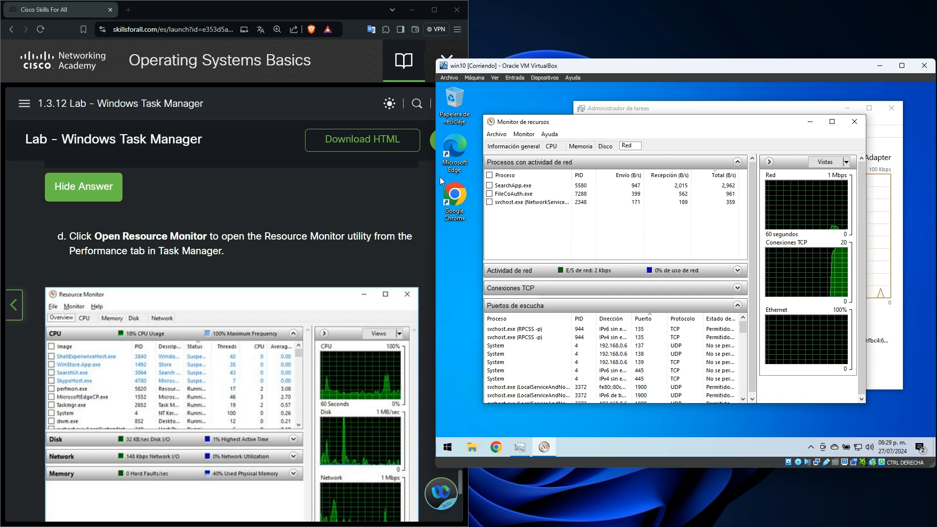
pyautogui.click(513, 147)
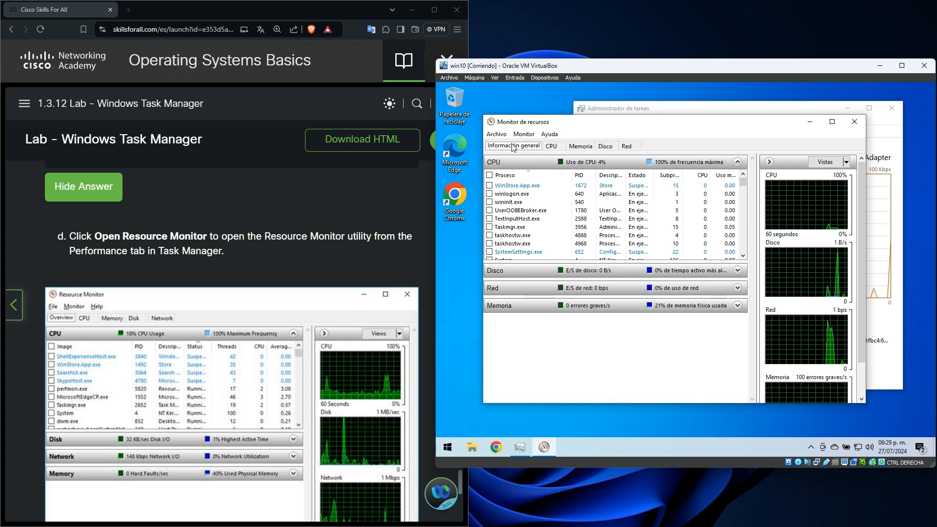
# Read the reflection question about administrators understanding Task Manager, reveal the lab's own answer, read it and hide it again
pyautogui.scroll(-1, 343, 275)
pyautogui.scroll(-6, 343, 275)
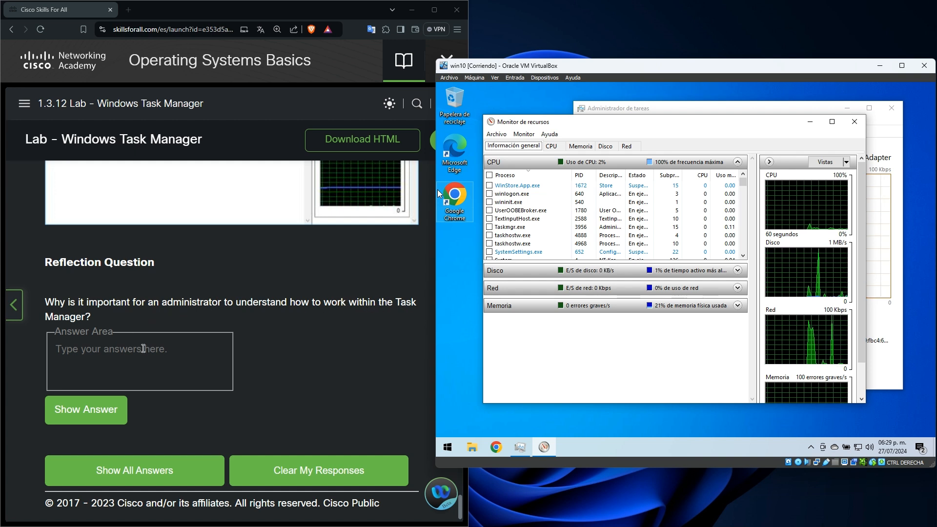
pyautogui.click(143, 348)
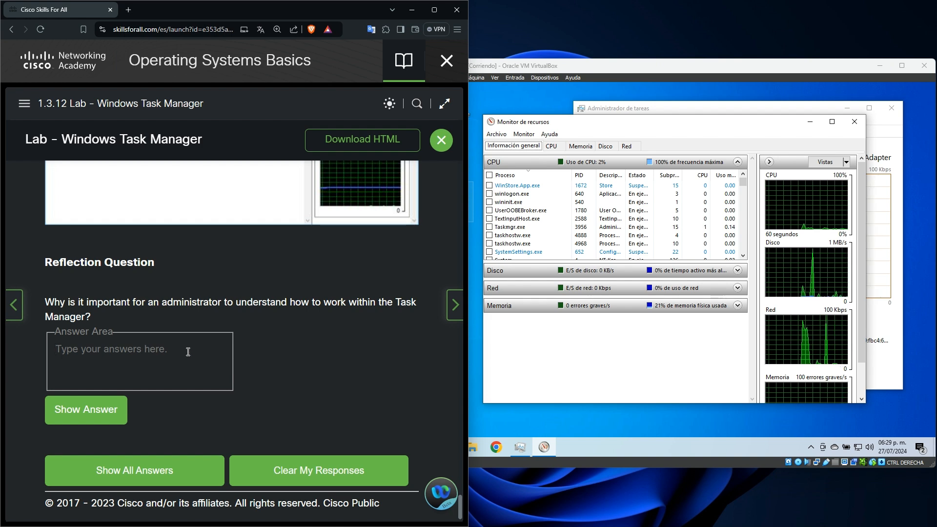
pyautogui.click(519, 416)
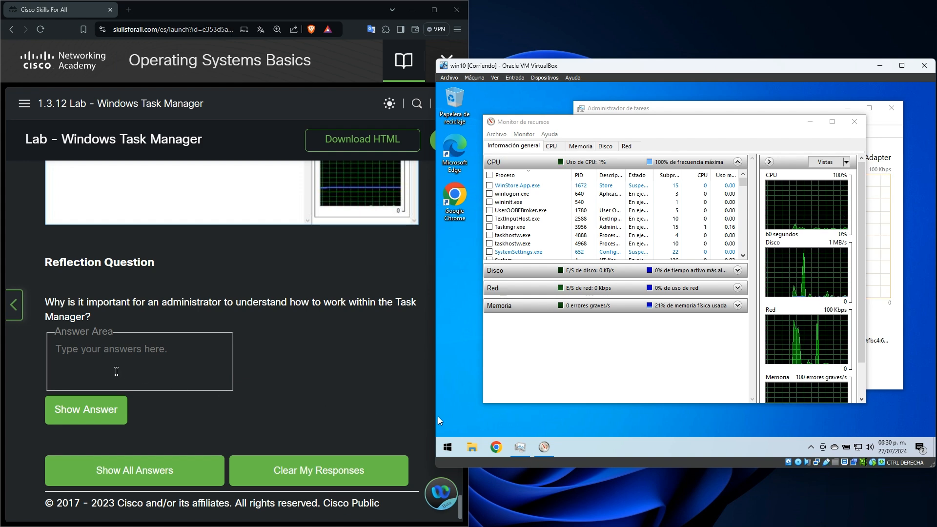
pyautogui.click(116, 371)
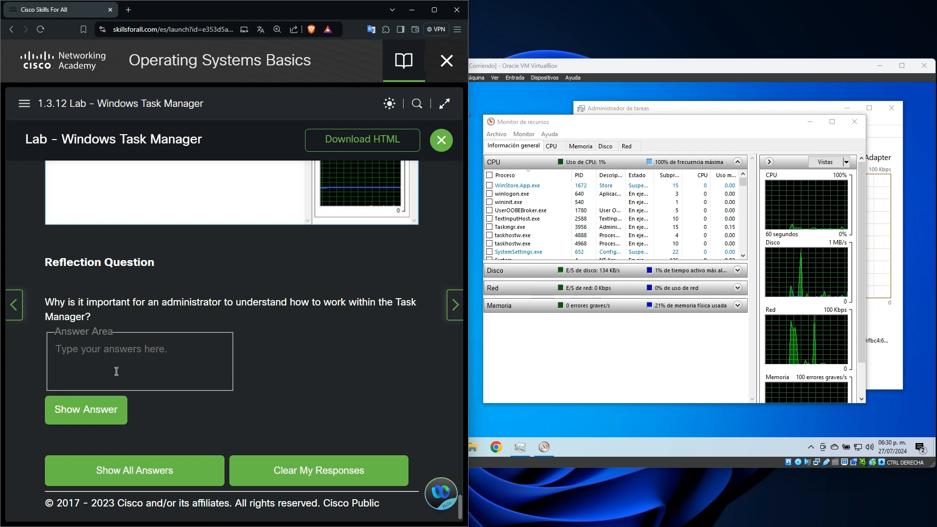
pyautogui.click(101, 410)
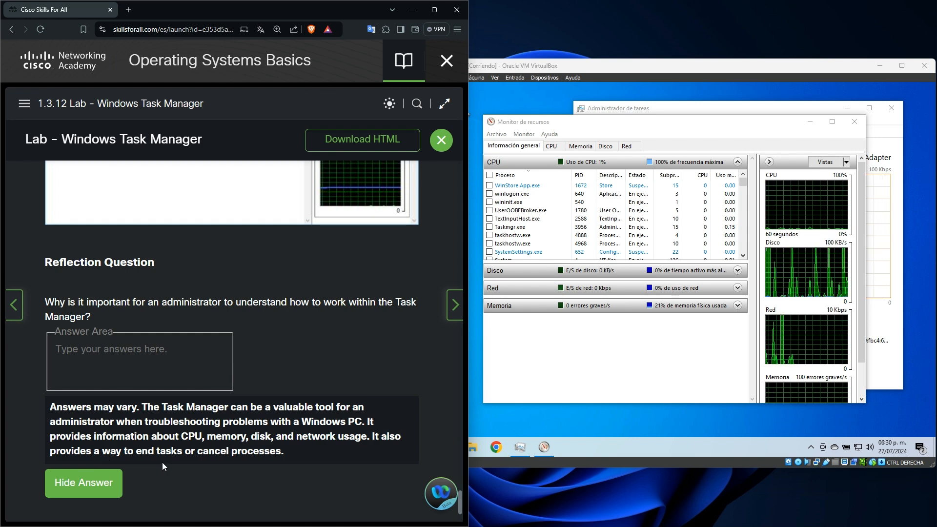
pyautogui.scroll(-2, 189, 451)
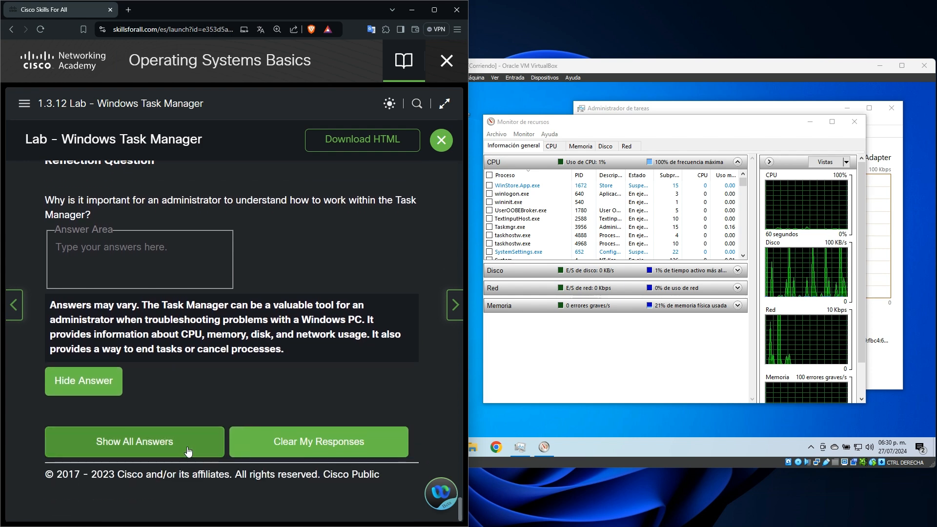
pyautogui.click(114, 383)
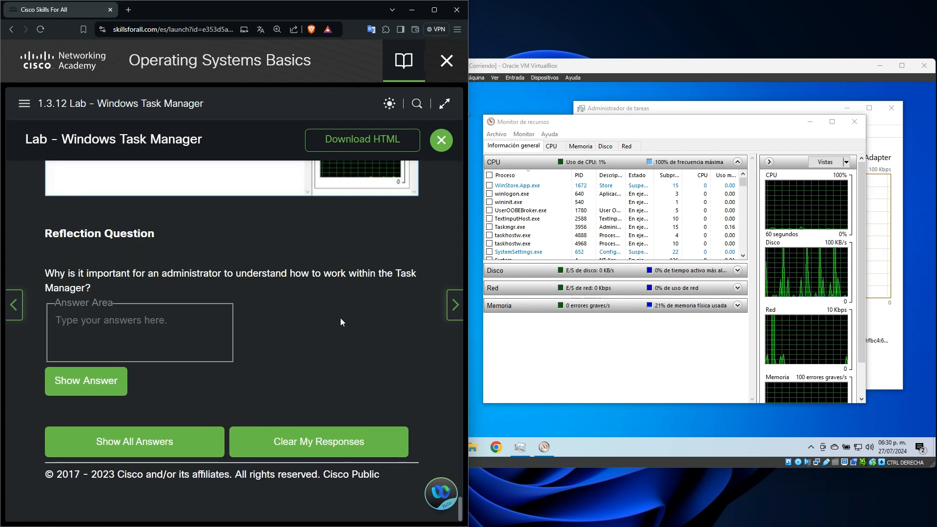